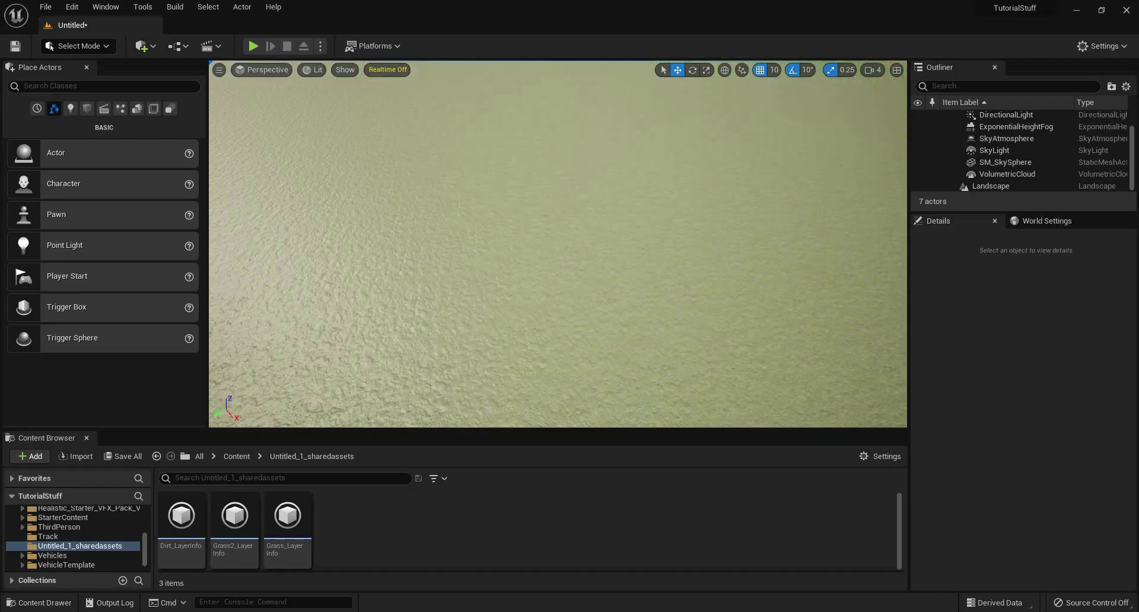
key("s")
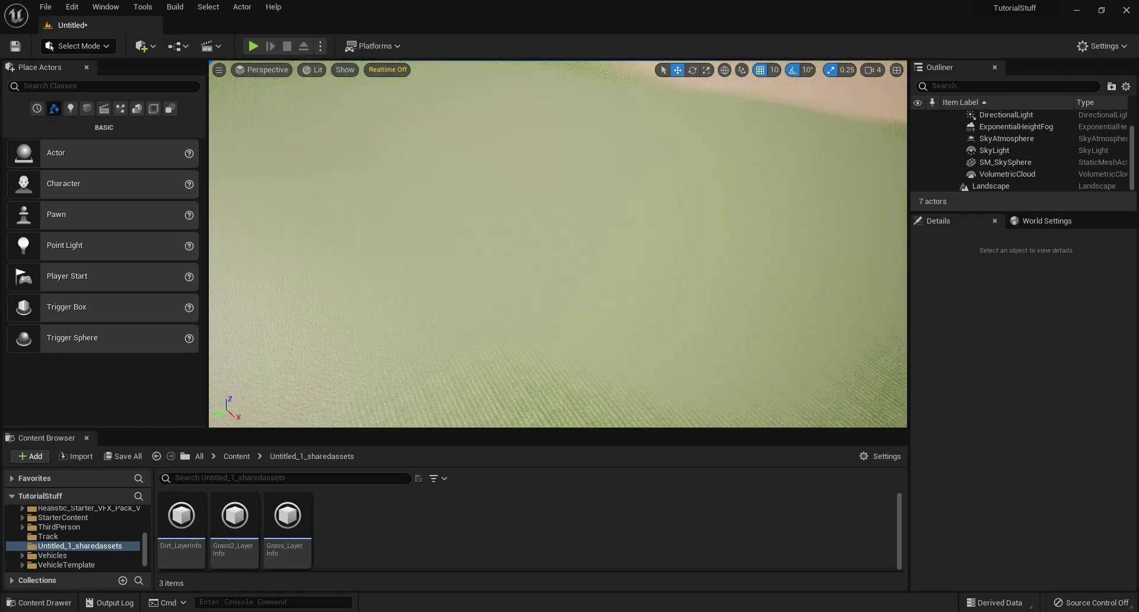
right_click_drag(558, 243, 771, 267)
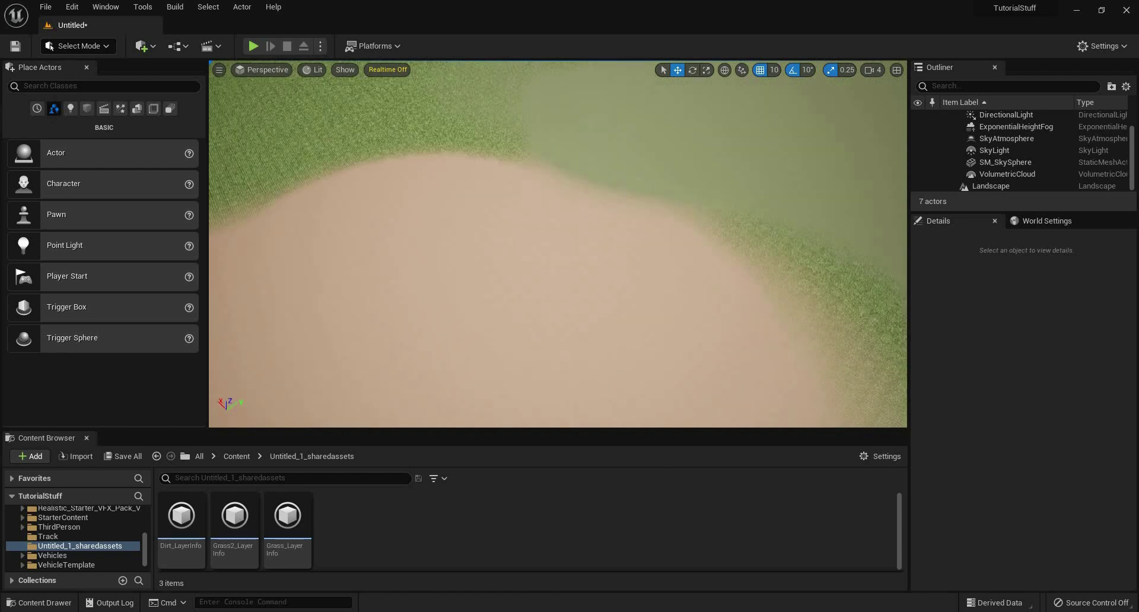
right_click_drag(631, 277, 641, 297)
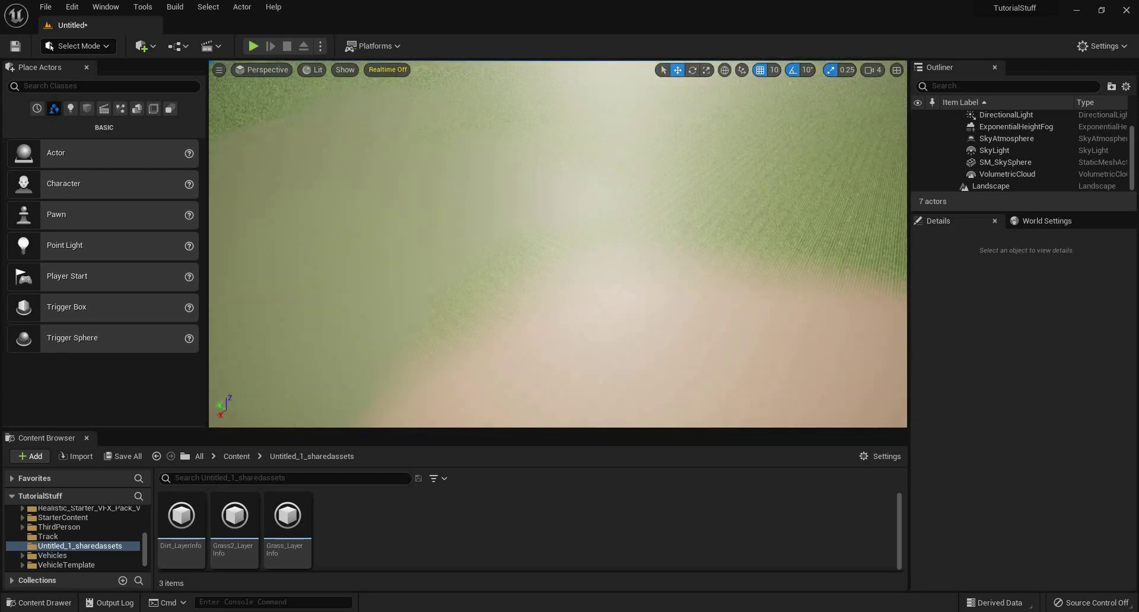
right_click_drag(557, 204, 474, 204)
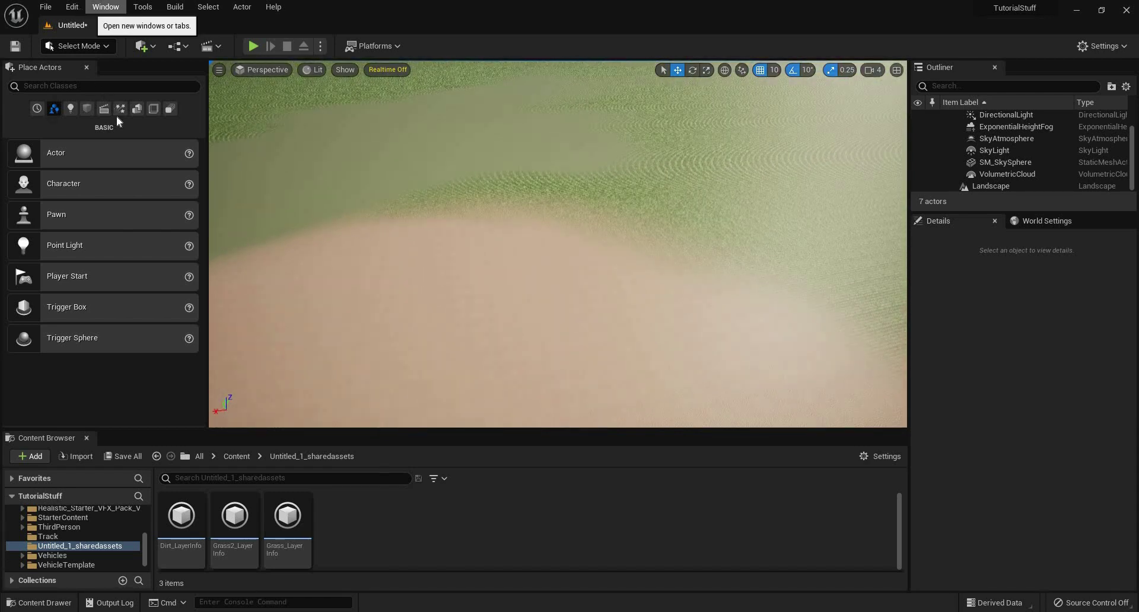
Enable the experimental Water plugin and restart the editor, saving the Untitled level
left_click(72, 6)
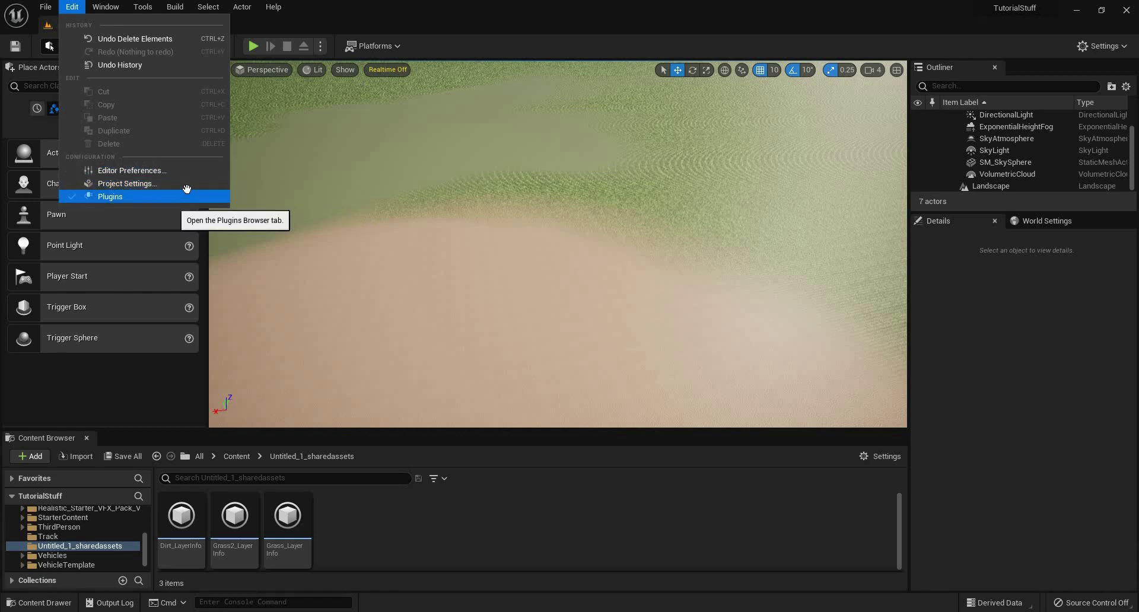
left_click(173, 196)
type("water")
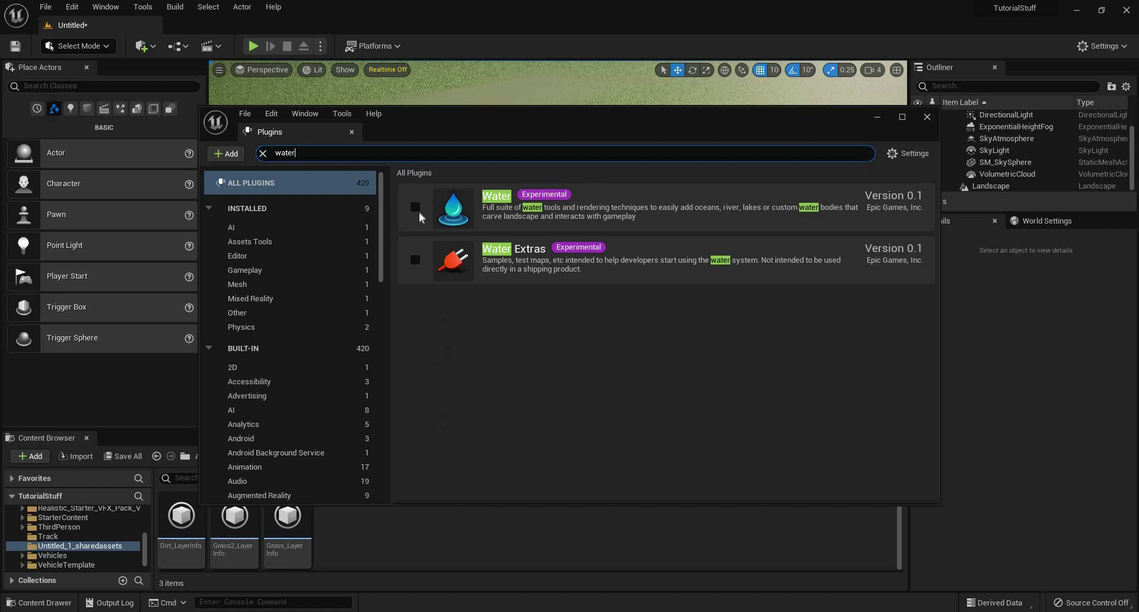
left_click(416, 208)
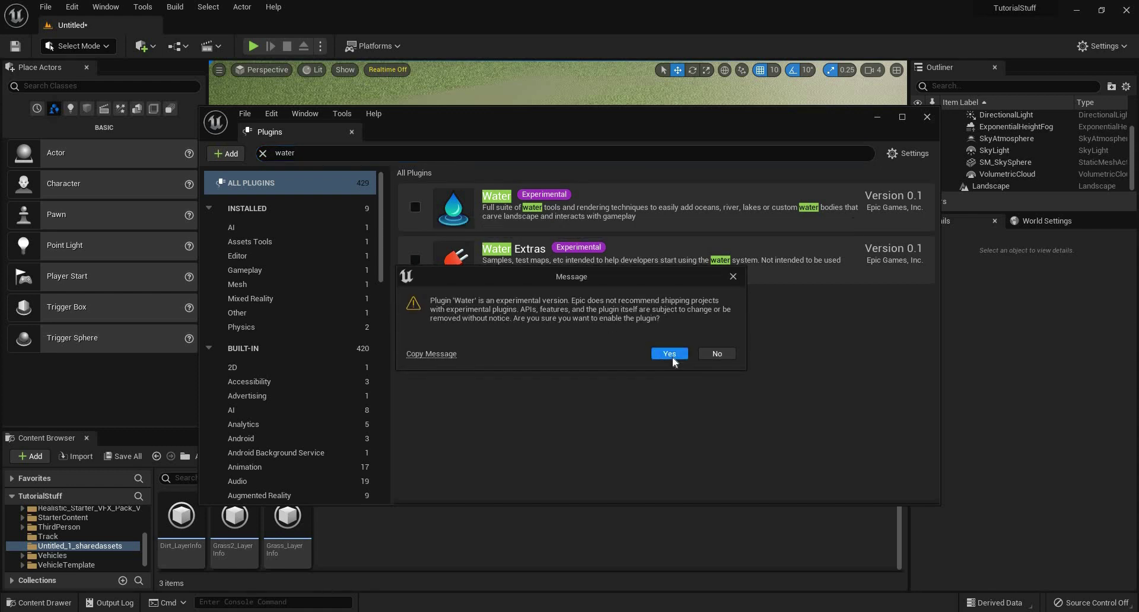
left_click(672, 359)
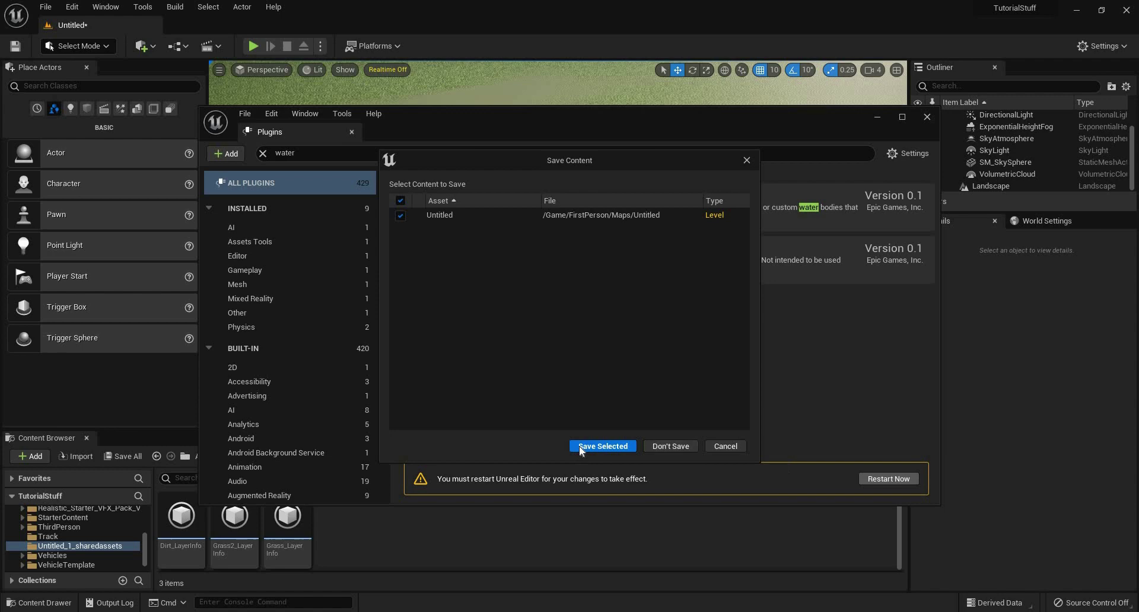
left_click(581, 452)
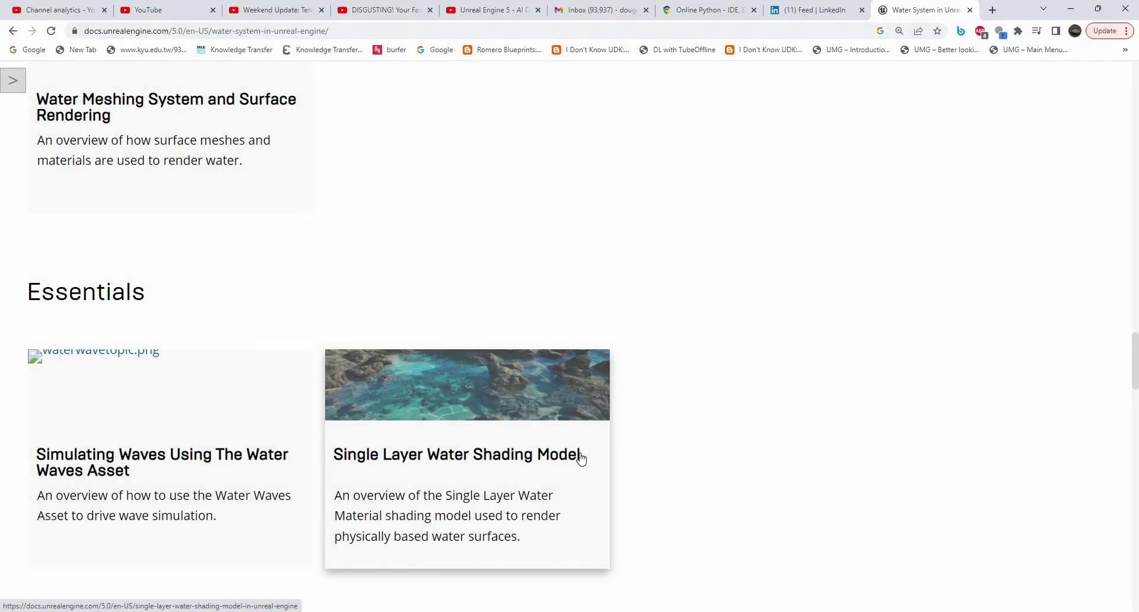
Read the Water System documentation's section on enabling the plugin and its content
scroll(597, 495, "up", 15)
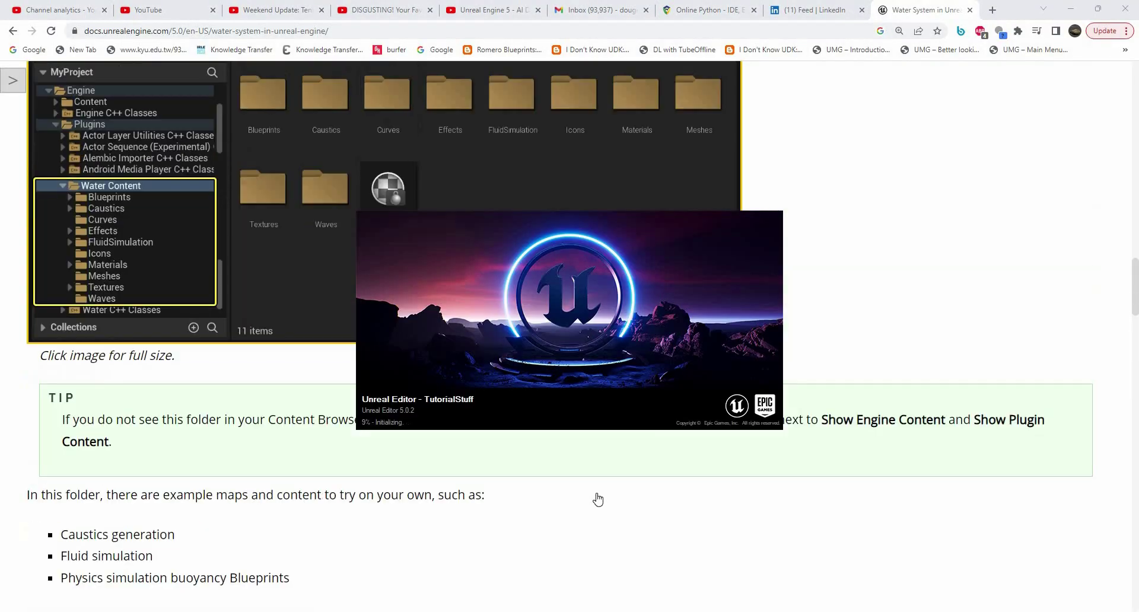
scroll(597, 497, "up", 15)
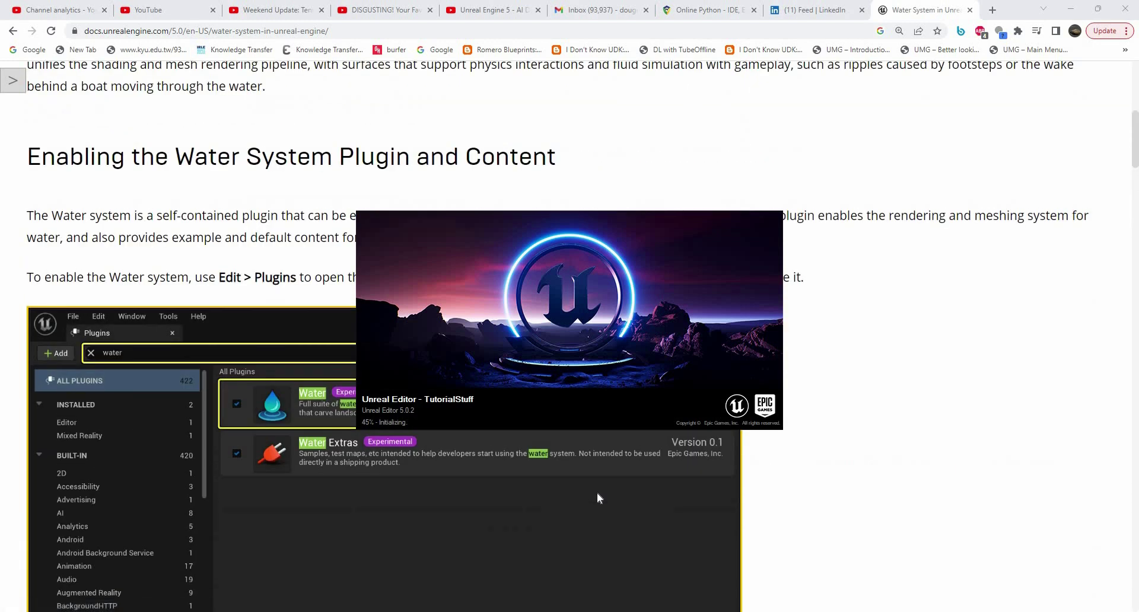
scroll(598, 497, "down", 3)
scroll(597, 494, "down", 4)
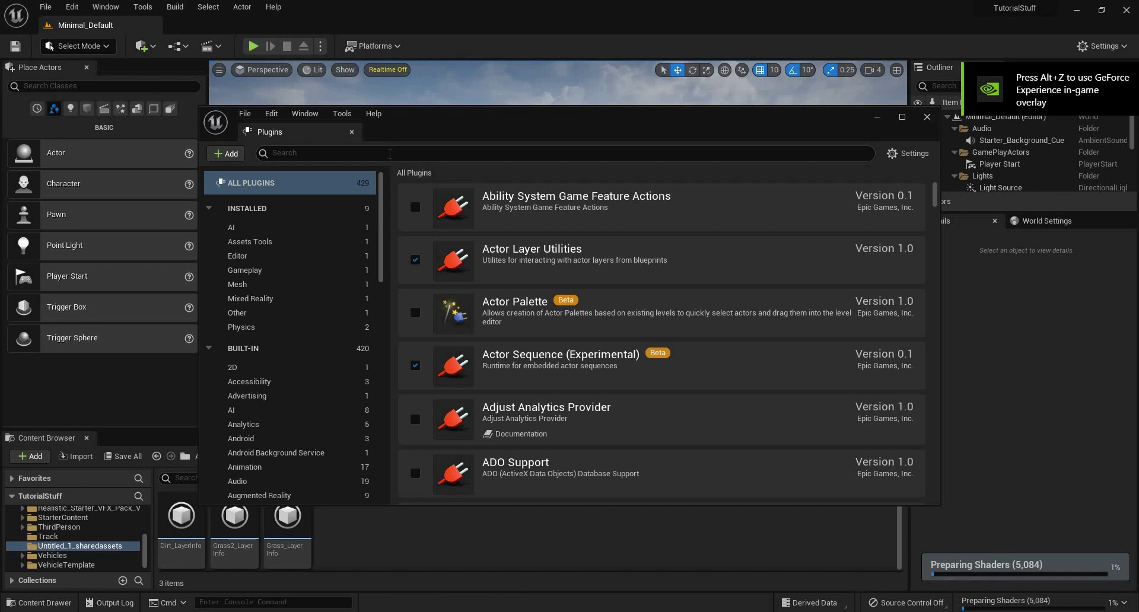
Find the water plugins again, enable Water Extras as well, and close the plugin browser without restarting
left_click(390, 153)
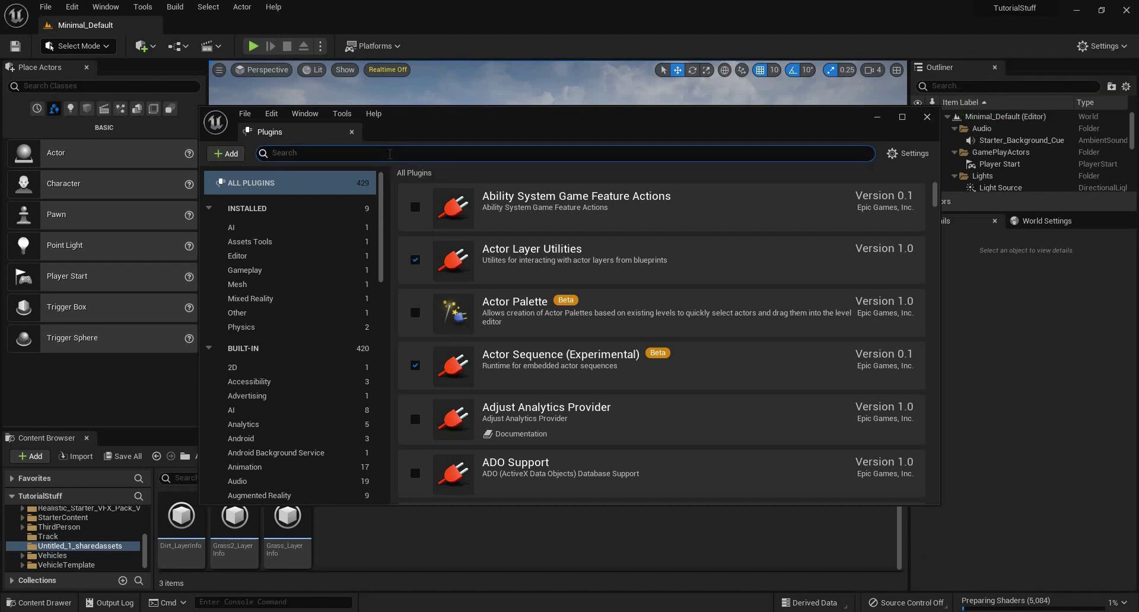
type("water")
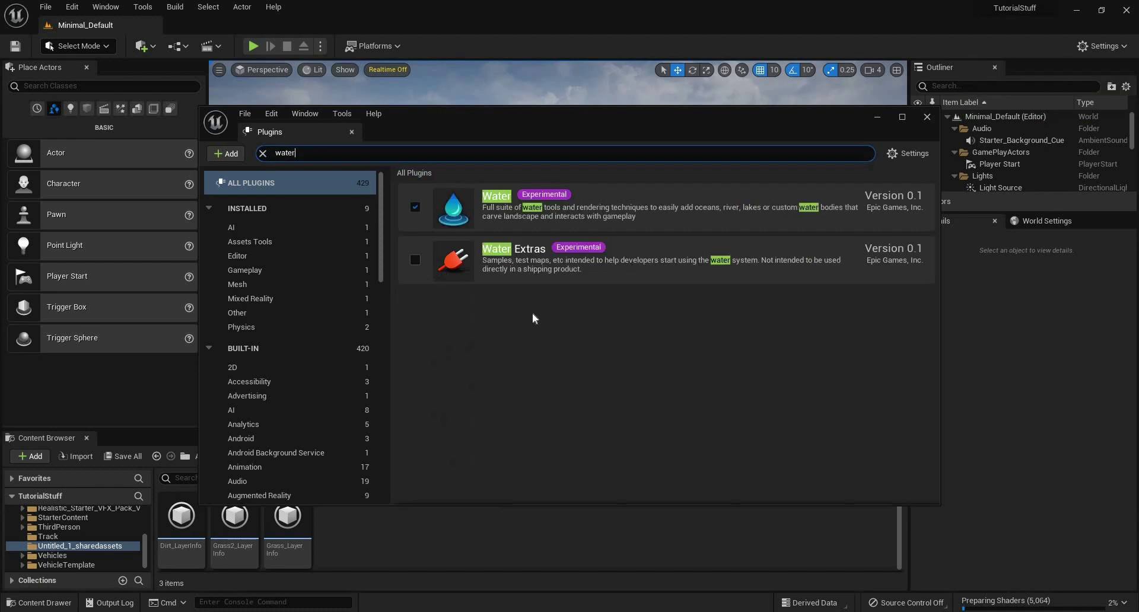
key("Return")
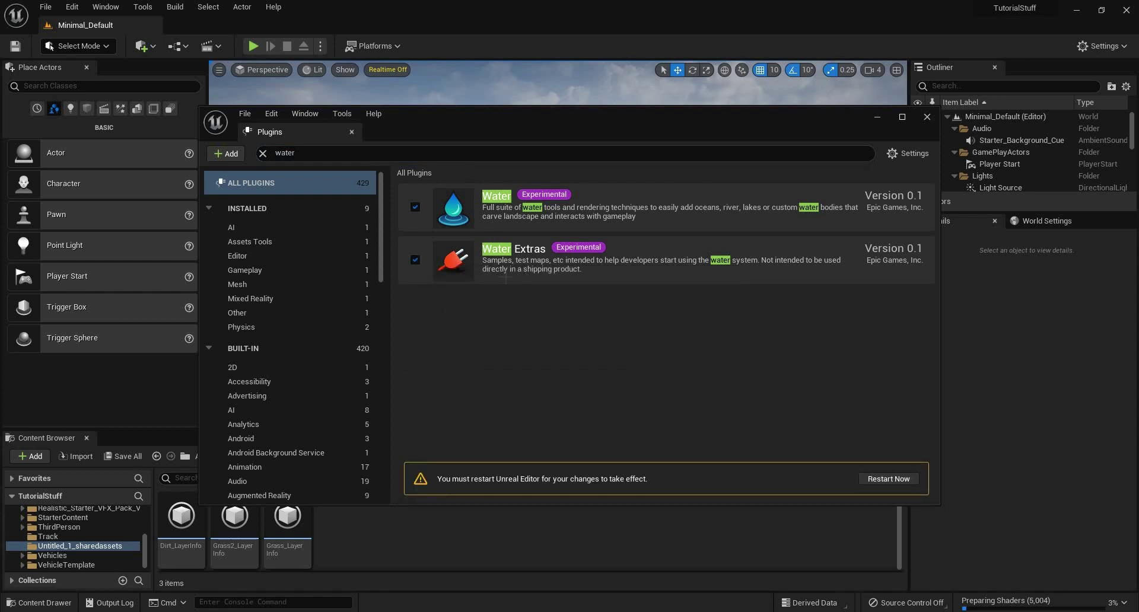
left_click(927, 116)
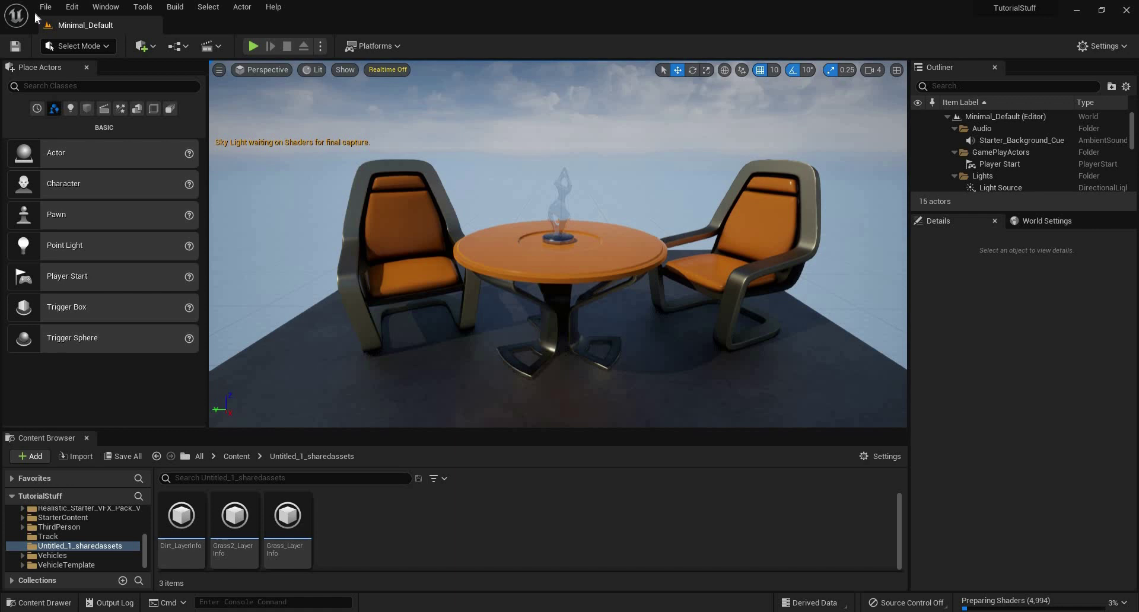
Reopen the recent level Untitled
left_click(46, 6)
mouse_move(178, 89)
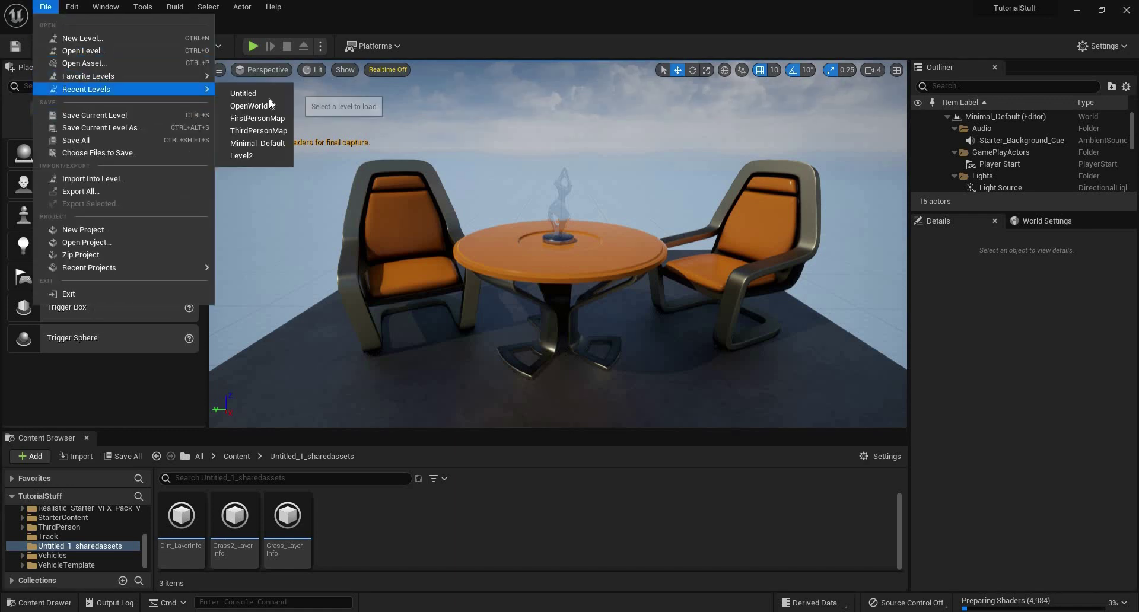
left_click(261, 93)
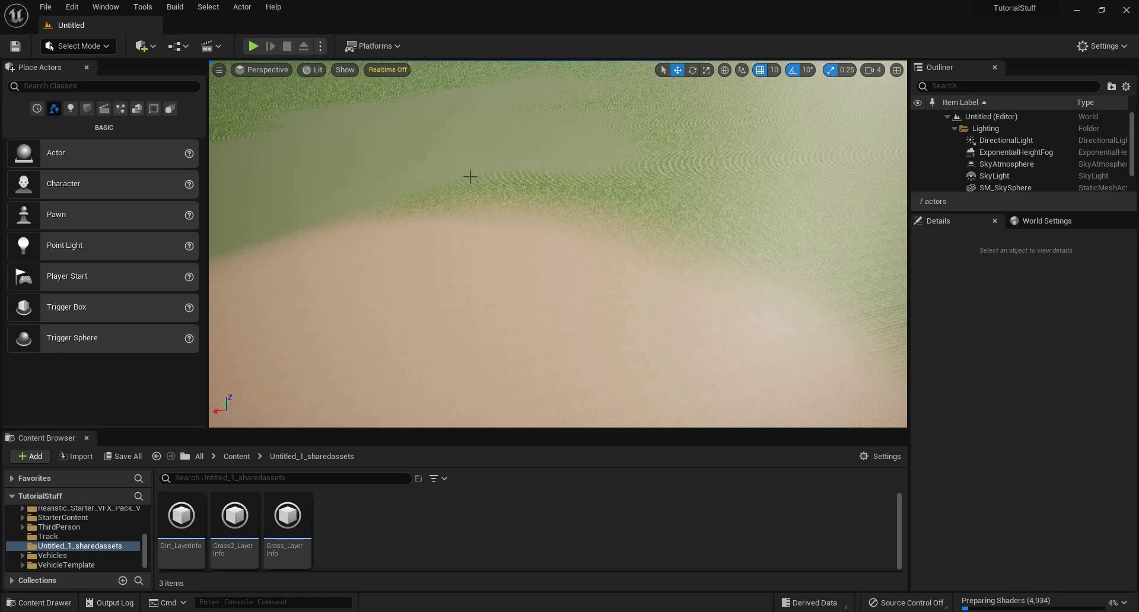
Enable edit layers on the Landscape actor and clear the property search
left_click(524, 206)
right_click_drag(533, 209, 558, 184)
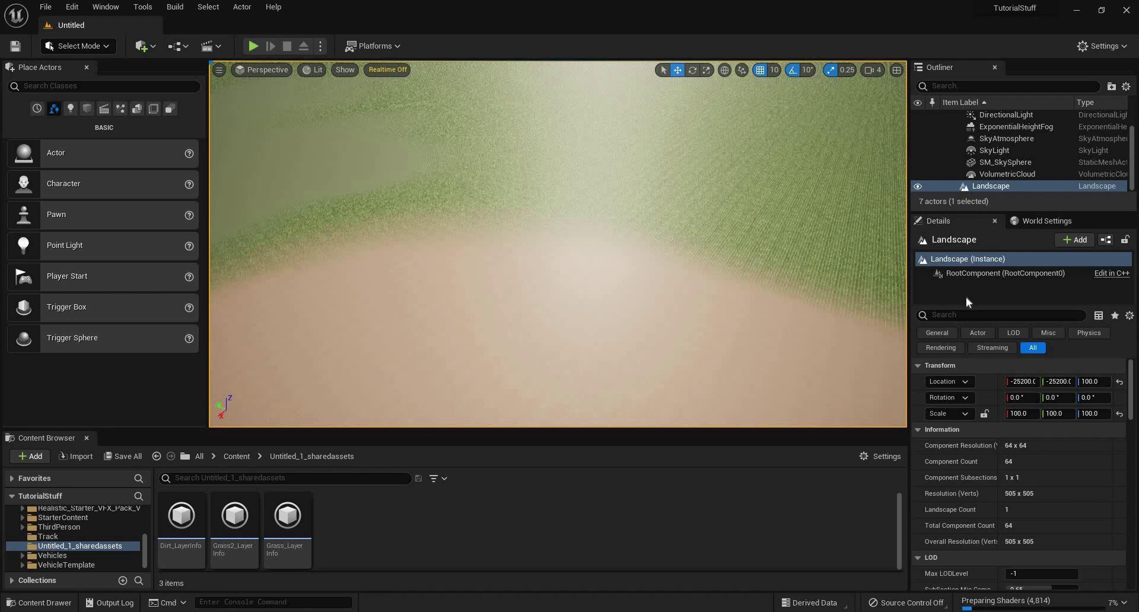
left_click(969, 315)
type("edit")
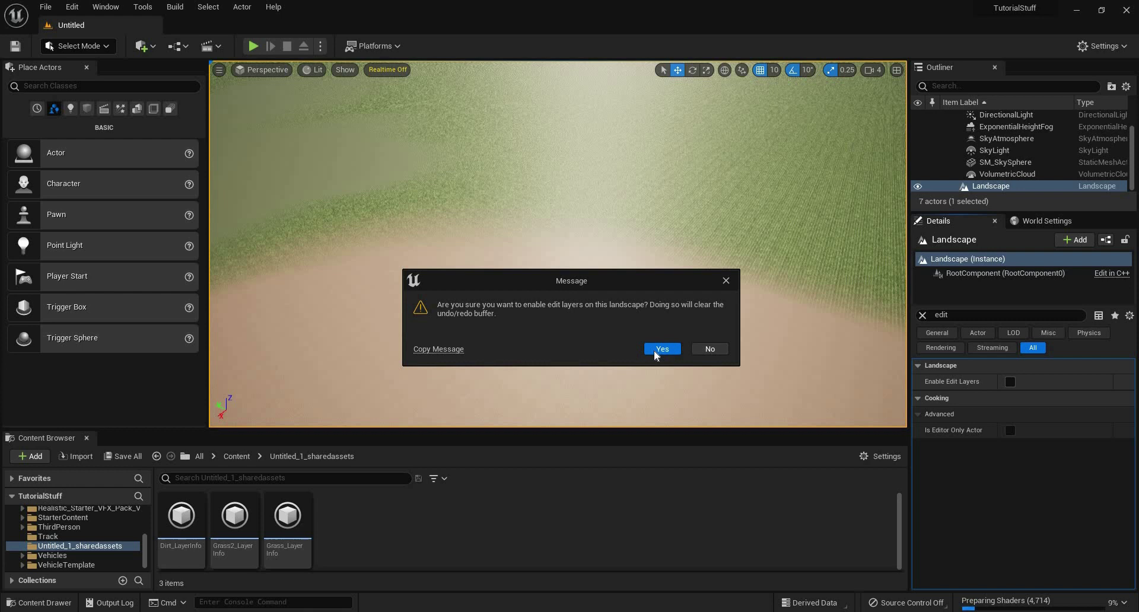
left_click(658, 351)
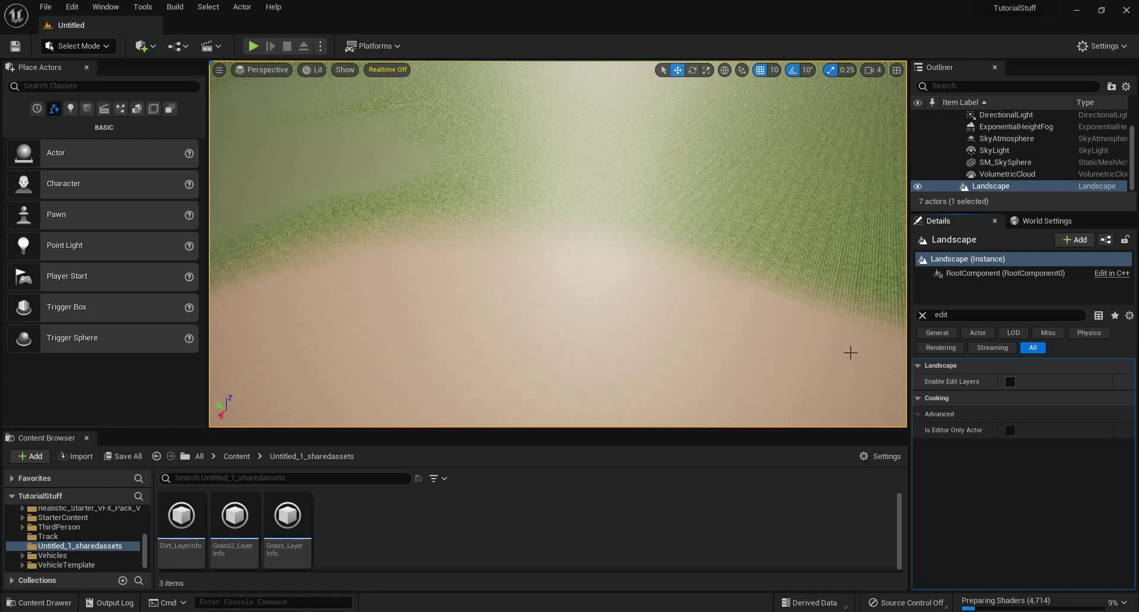
left_click(922, 316)
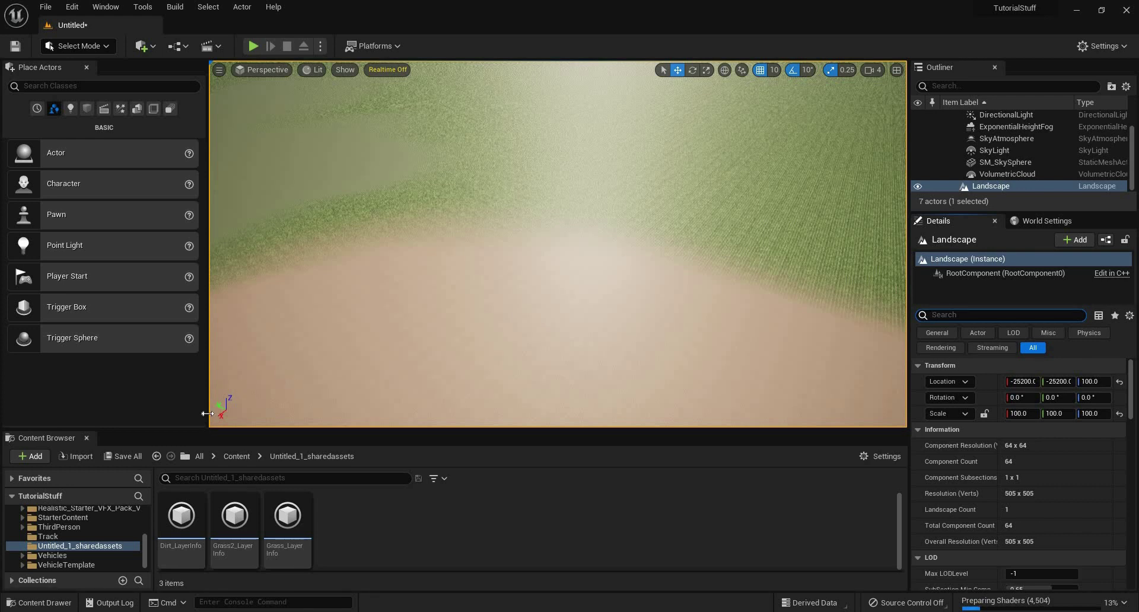
Go to the project's Content folder and turn on the display of plugin content
left_click(239, 459)
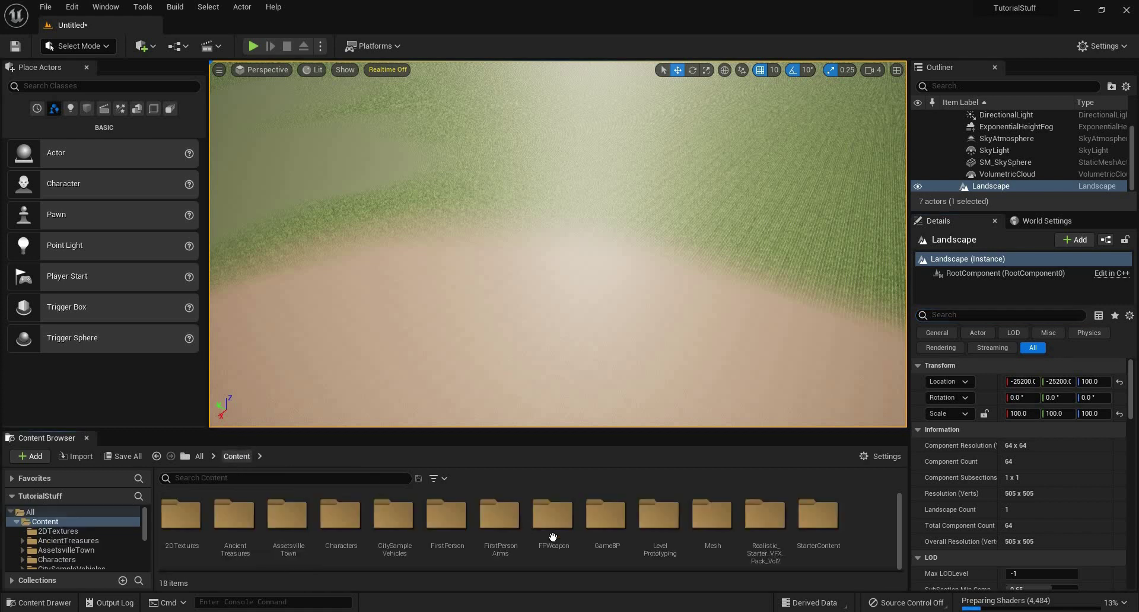
left_click(879, 457)
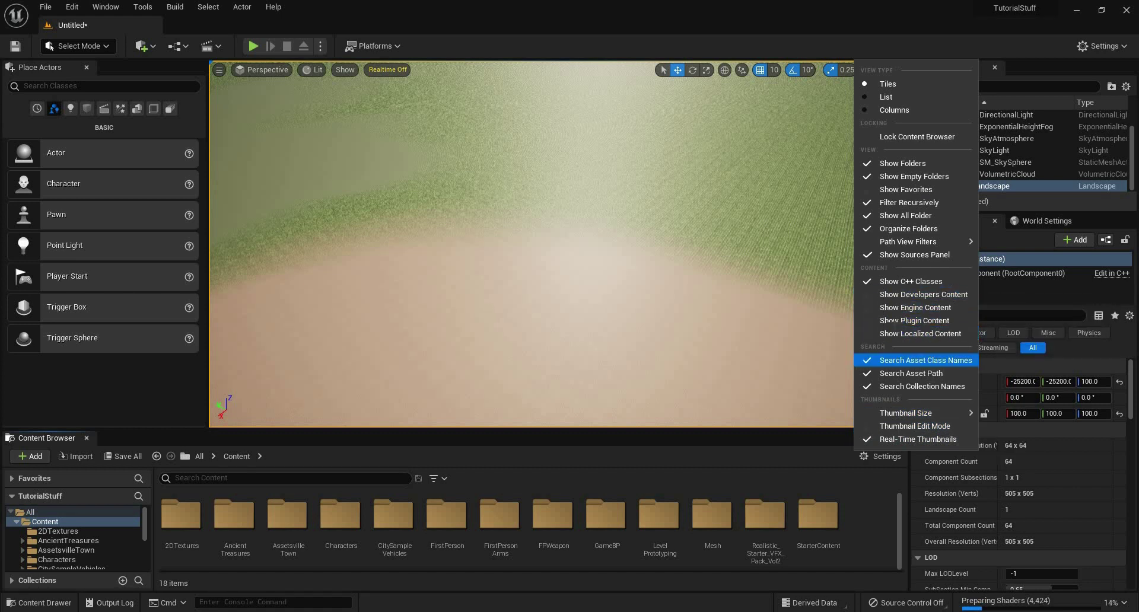
left_click(925, 320)
scroll(593, 528, "down", 2)
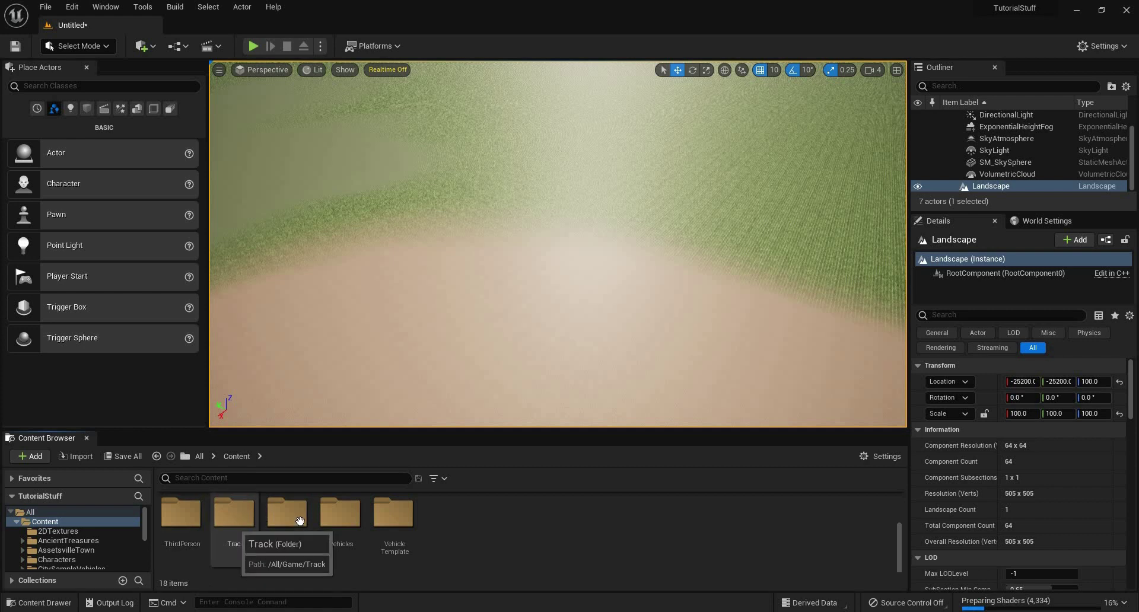
scroll(335, 518, "up", 2)
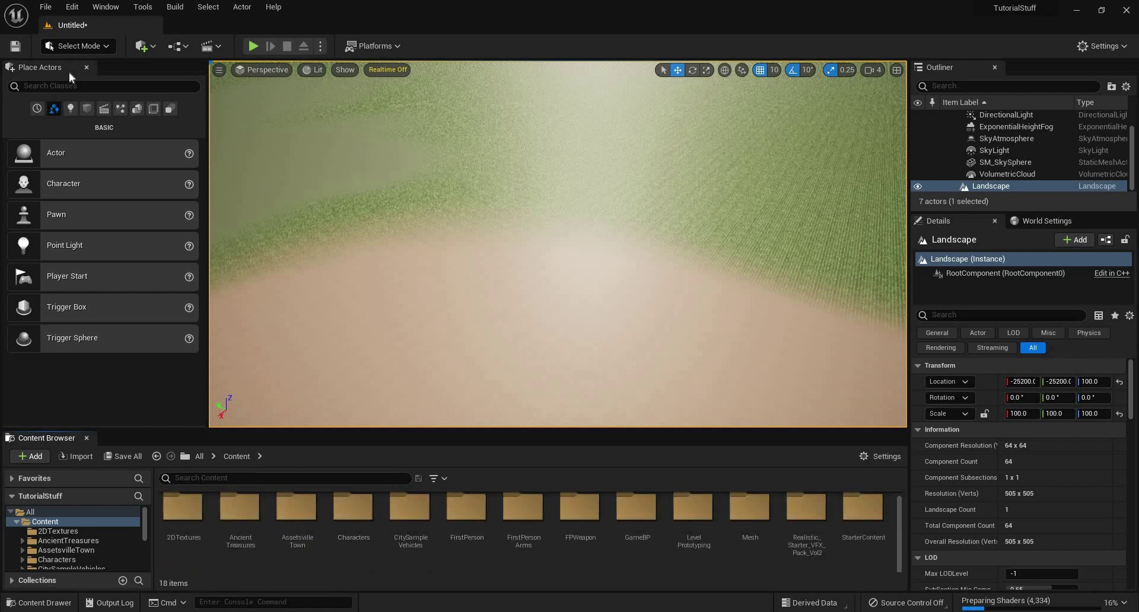
Switch to Landscape mode and create a second edit layer in the landscape management tools
left_click(98, 47)
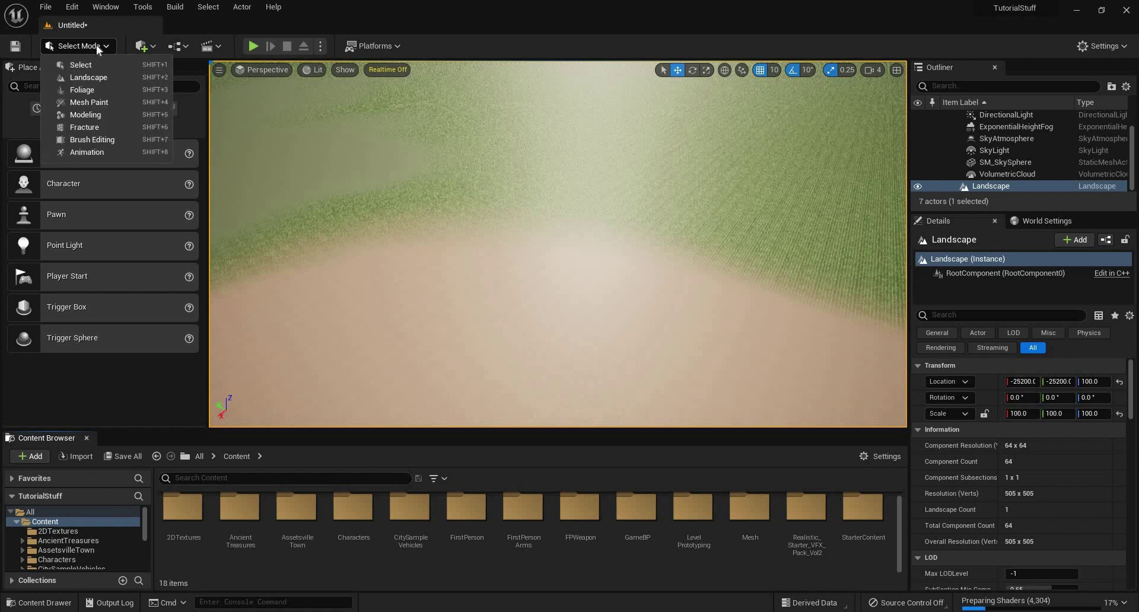
left_click(119, 81)
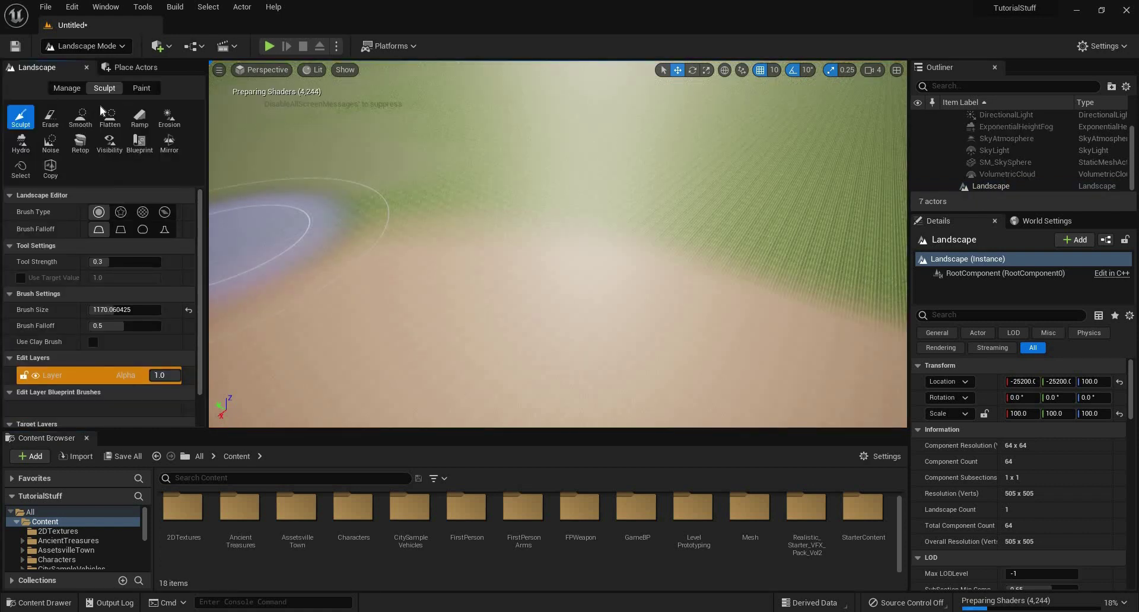
right_click(189, 251)
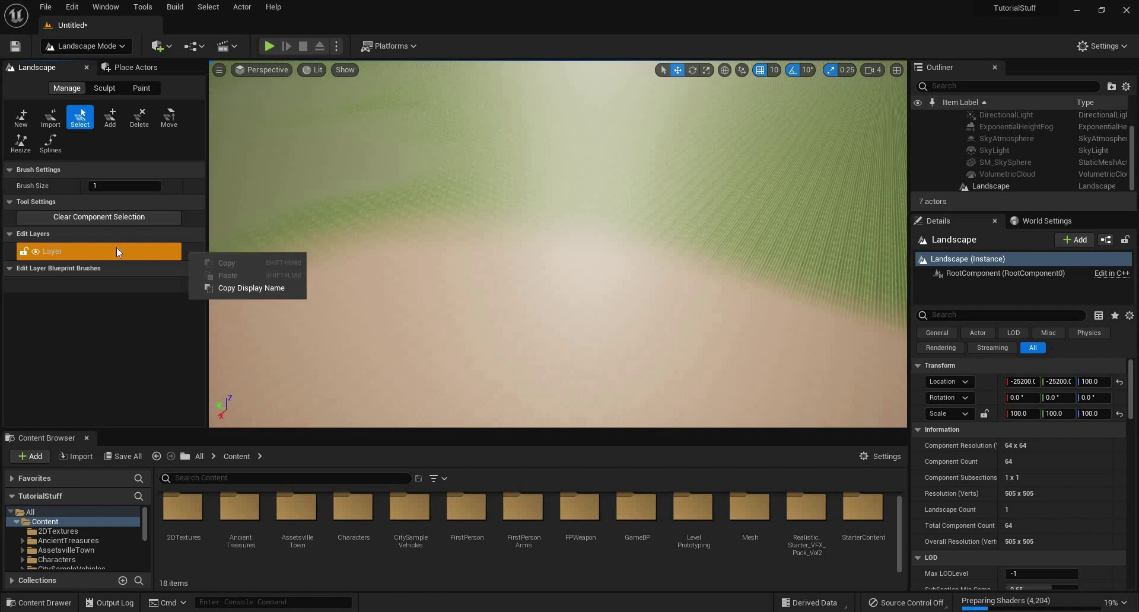
right_click(100, 247)
left_click(100, 247)
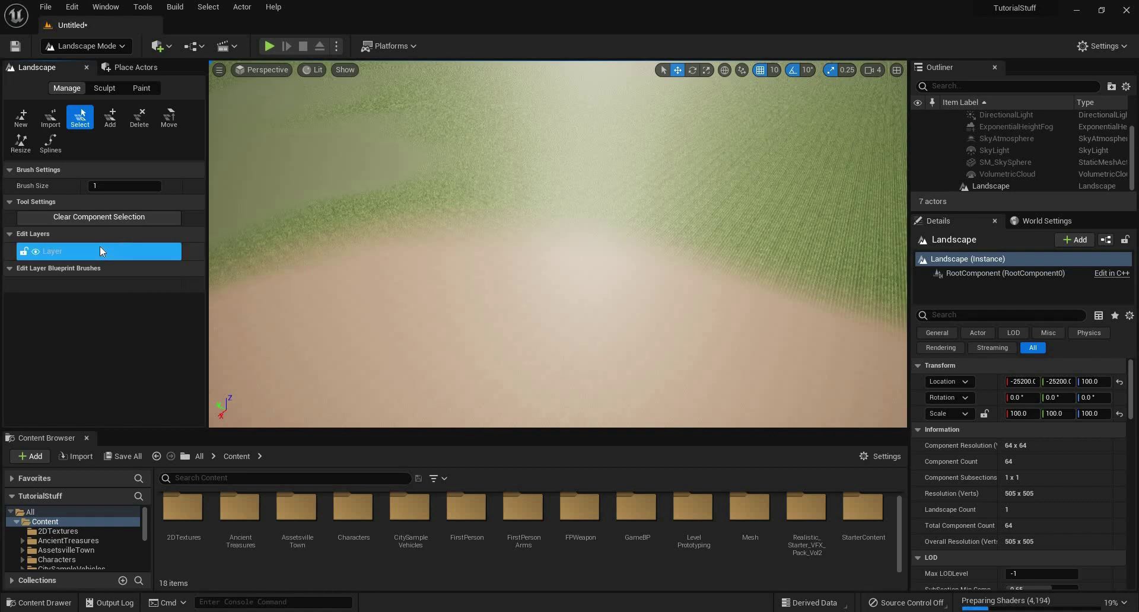
right_click(100, 247)
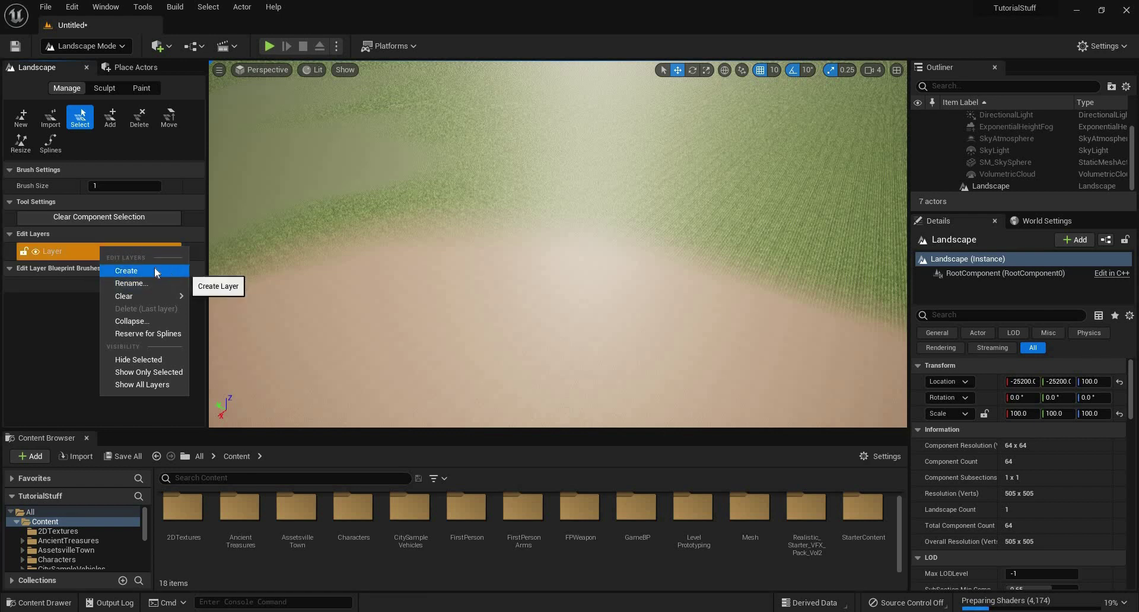
key("Return")
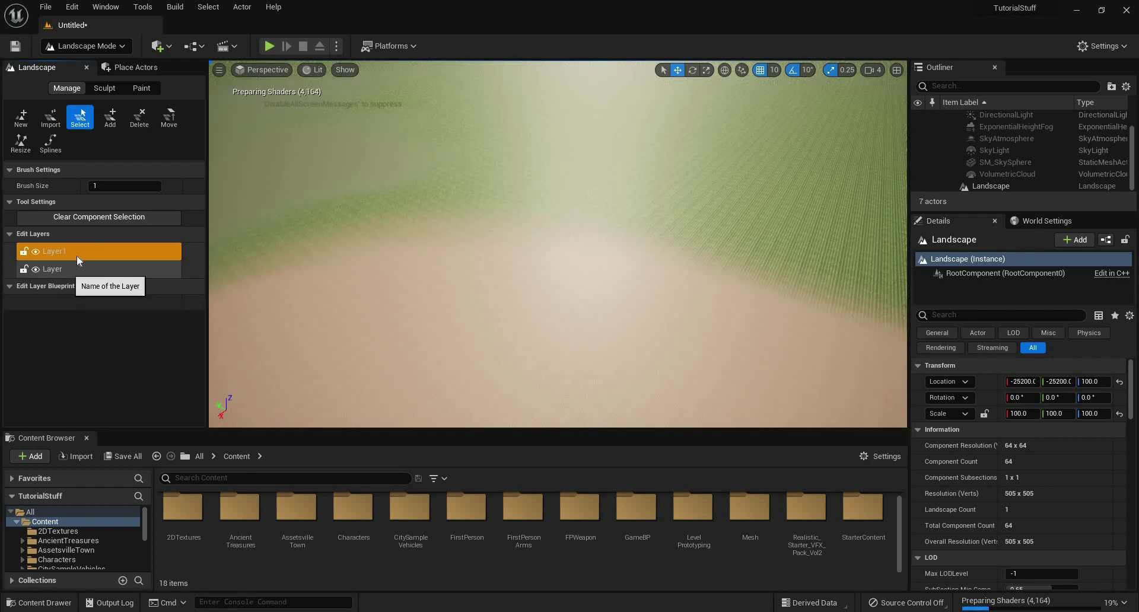
Rename the original edit layer, named Layer, to World
left_click(75, 273)
left_click(73, 255)
left_click(68, 274)
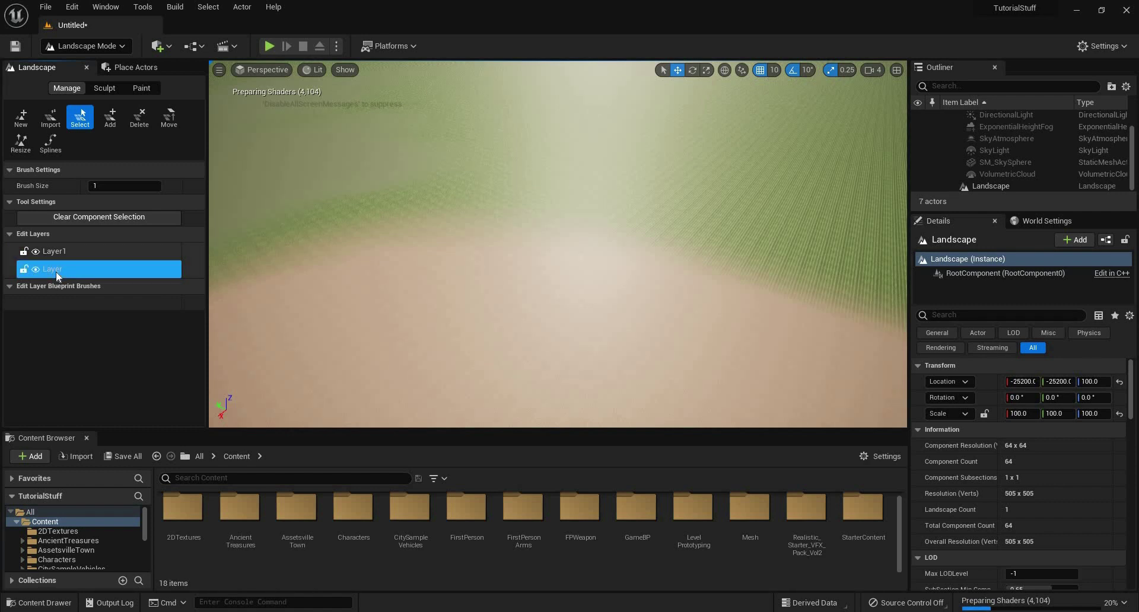
double_click(57, 272)
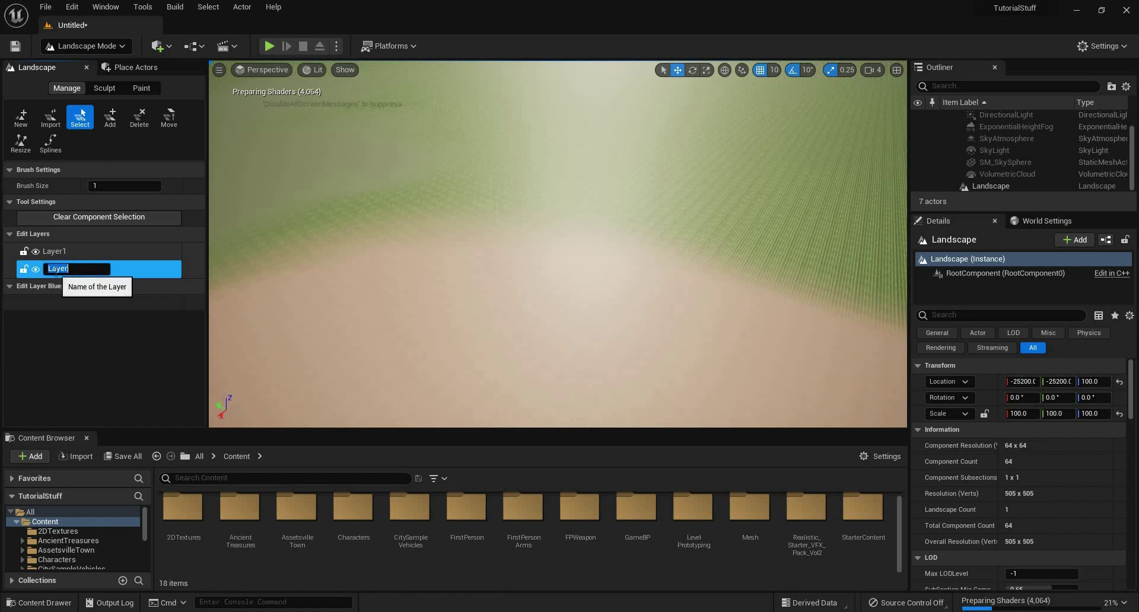
type("World")
key("Return")
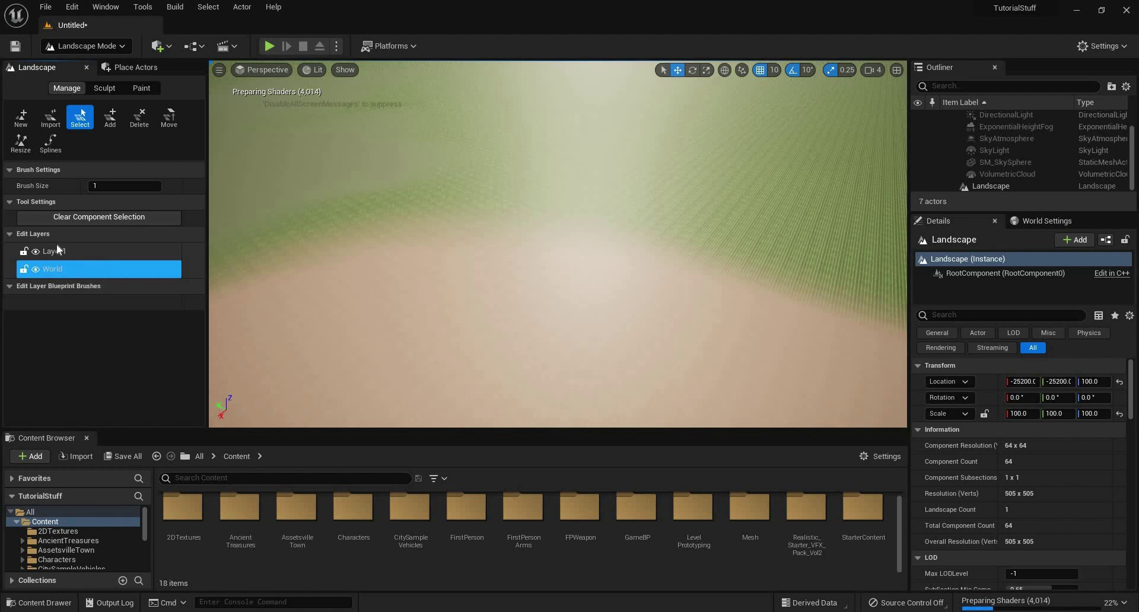
Rename the edit layer Layer1 to Trail
left_click(64, 255)
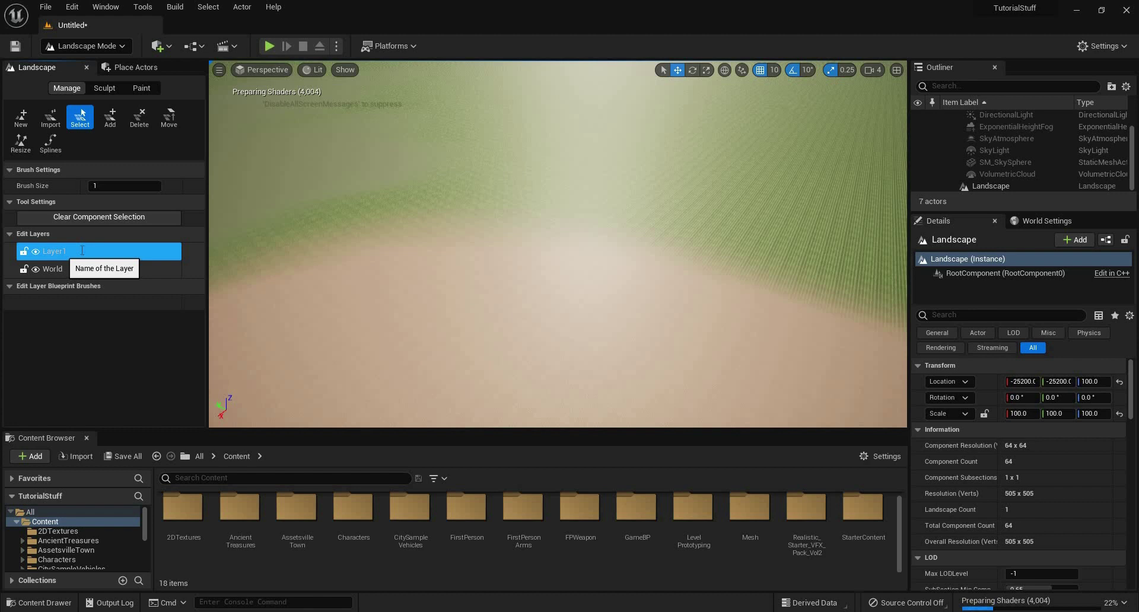
left_click(63, 252)
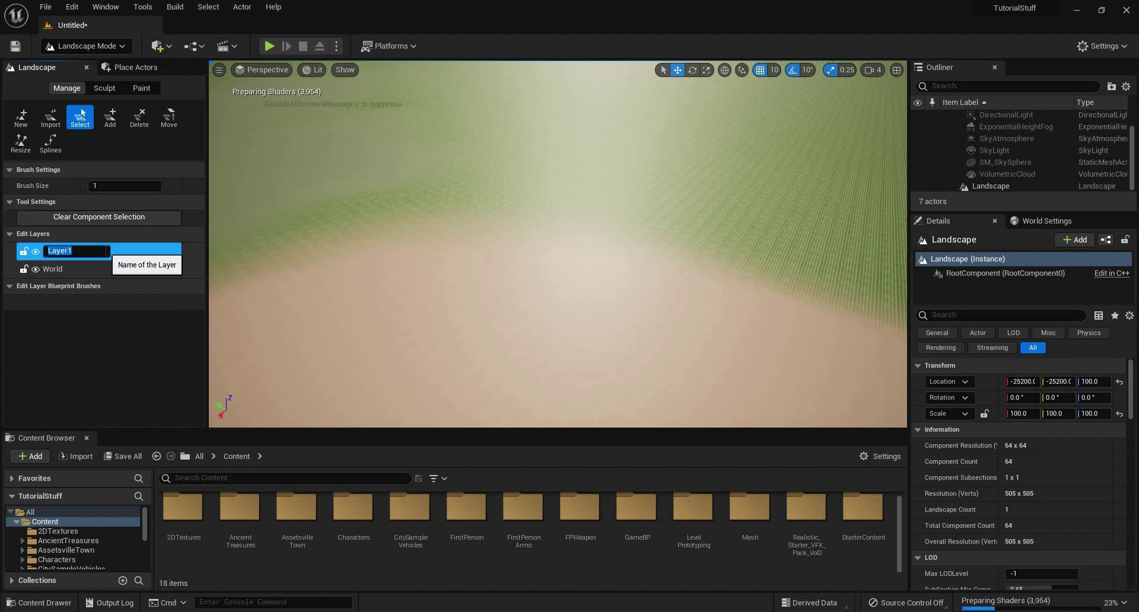
type("Trail")
key("Return")
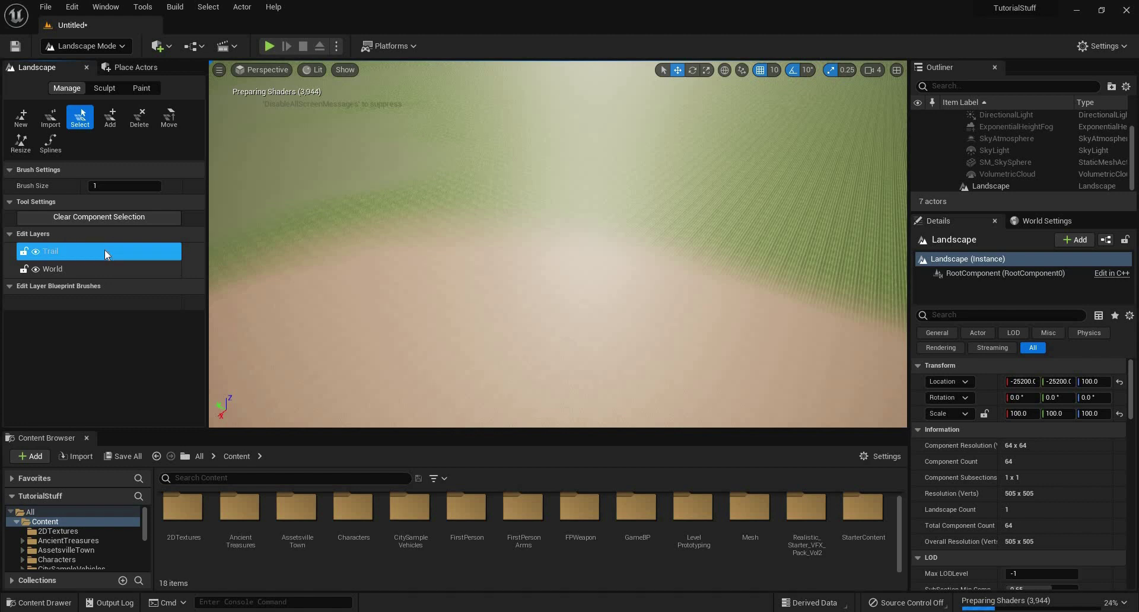
Reserve the Trail edit layer for landscape splines and accept clearing its content
right_click(104, 252)
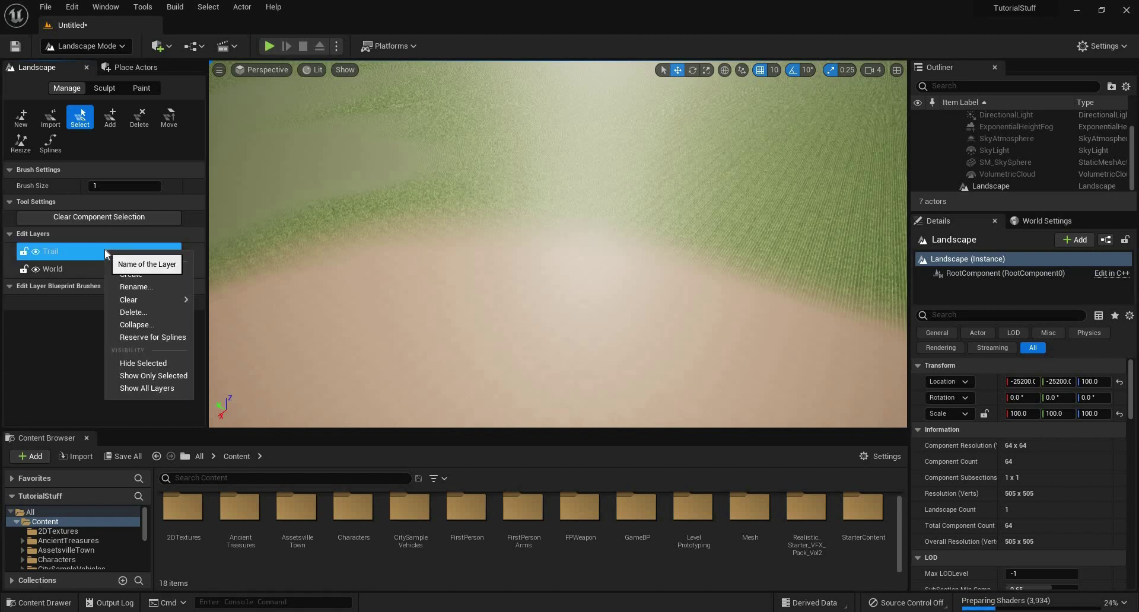
left_click(182, 339)
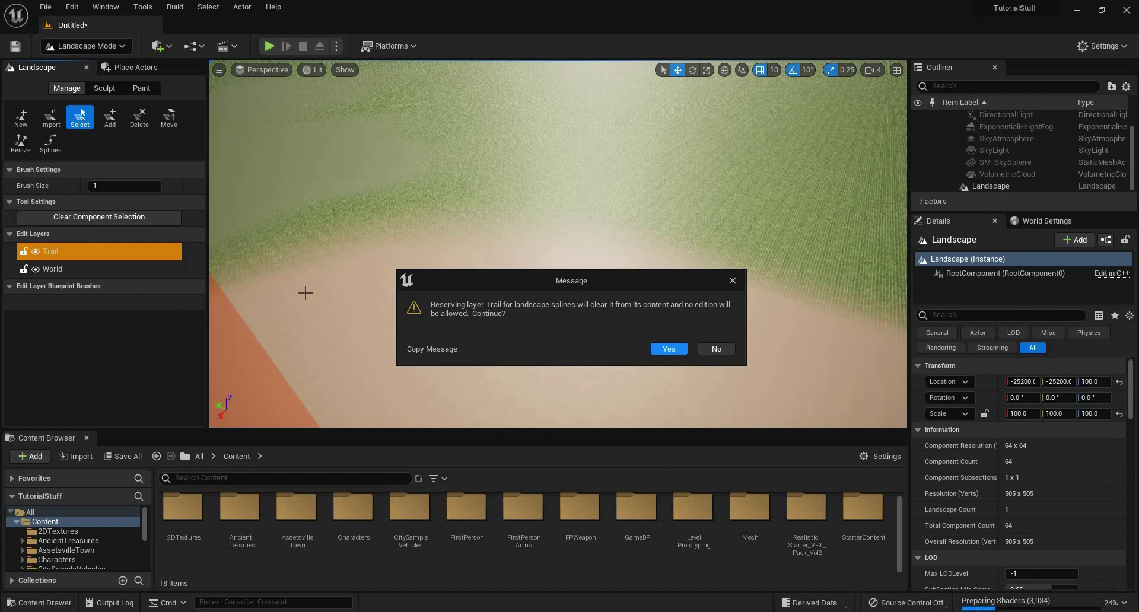
key("Return")
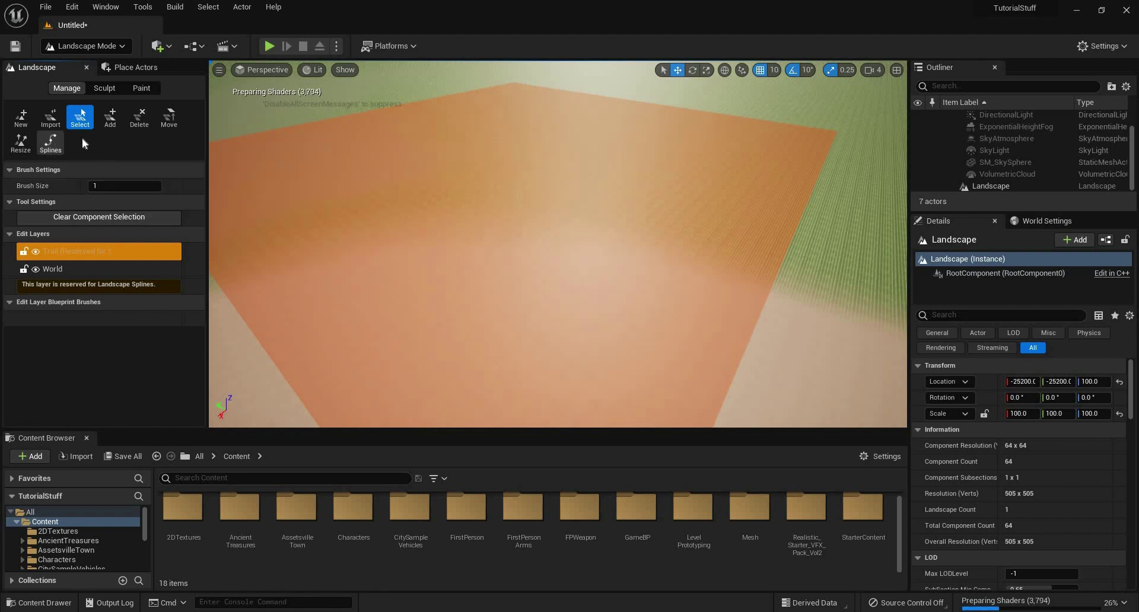
With the landscape Splines tool, start a path on the grass beside the sandy area by placing its first four control points
left_click(54, 144)
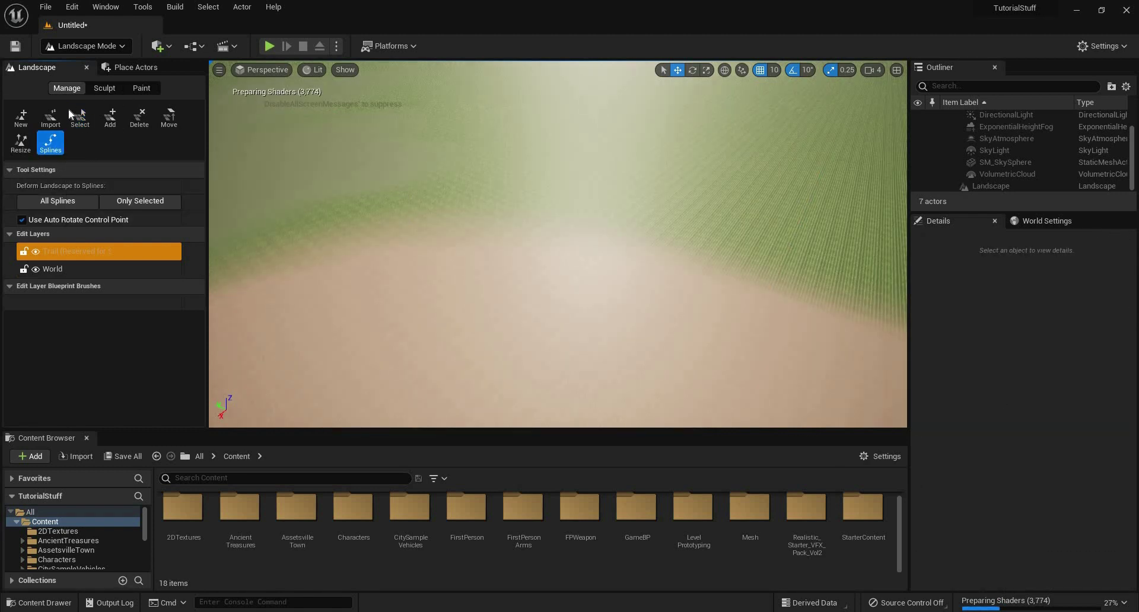
left_click(113, 89)
left_click(66, 87)
right_click_drag(557, 243, 317, 284)
left_click(314, 272, "ctrl")
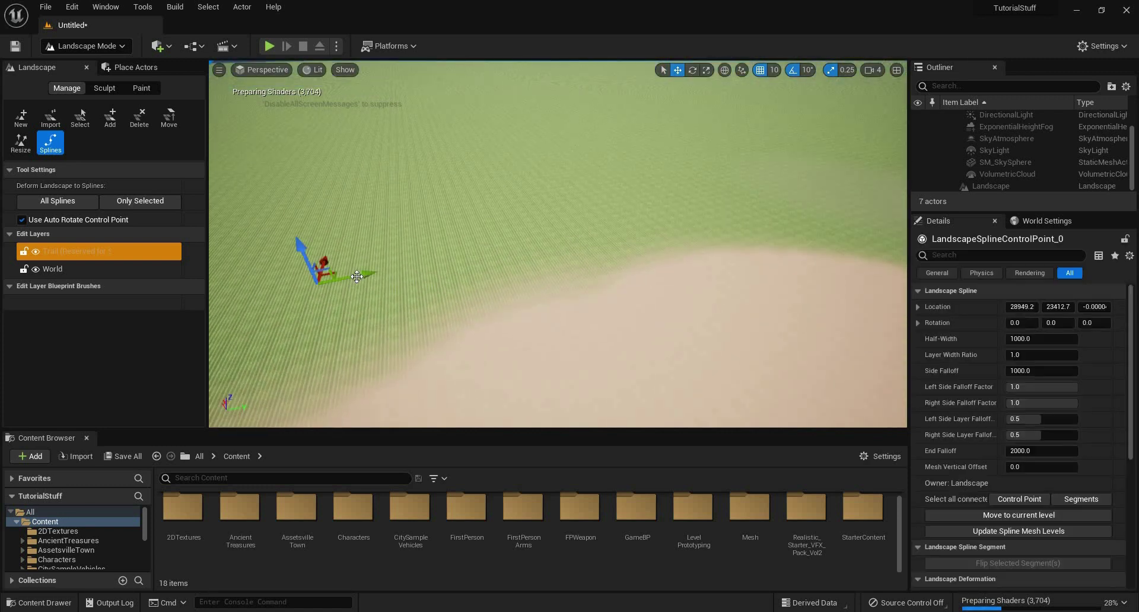
left_click(478, 191, "ctrl")
right_click_drag(479, 191, 755, 226)
left_click(817, 166, "ctrl")
left_click(762, 211, "ctrl")
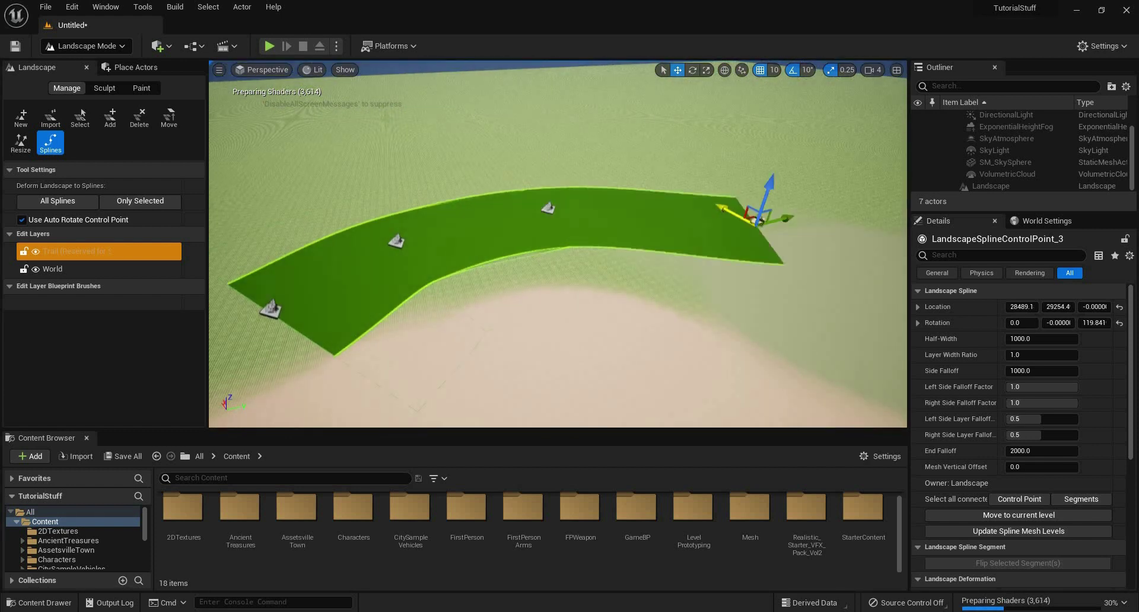
Extend the spline path around the far side of the sandy area up to its eighth control point, keeping that end point selected
right_click_drag(663, 125, 747, 160)
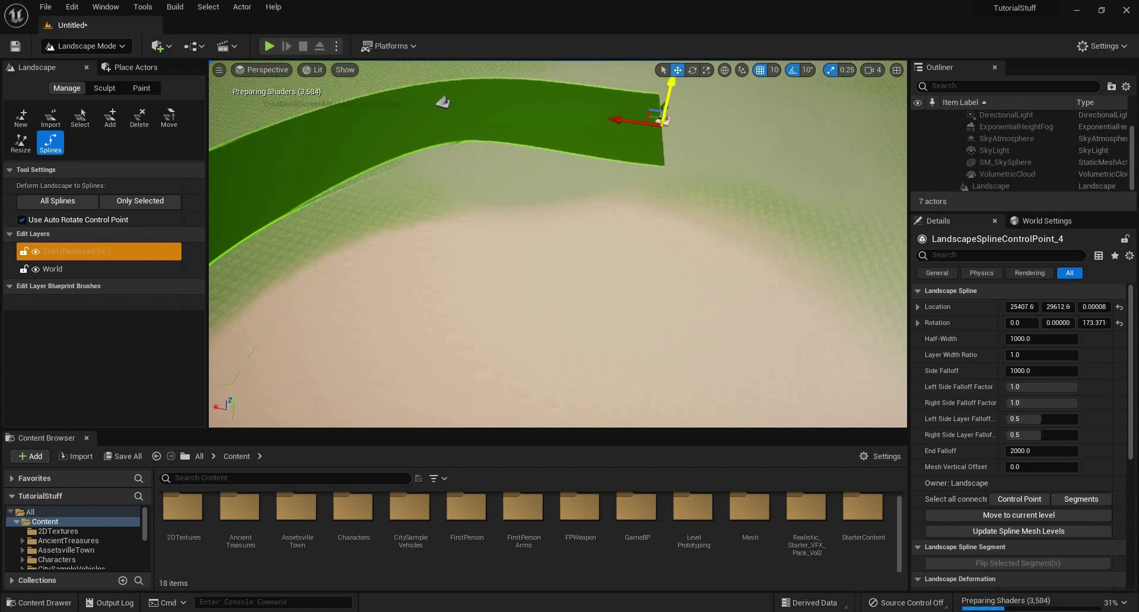
mouse_move(717, 170)
right_mouse_down()
mouse_move(717, 201)
mouse_move(717, 169)
right_mouse_up()
left_click(718, 169, "ctrl")
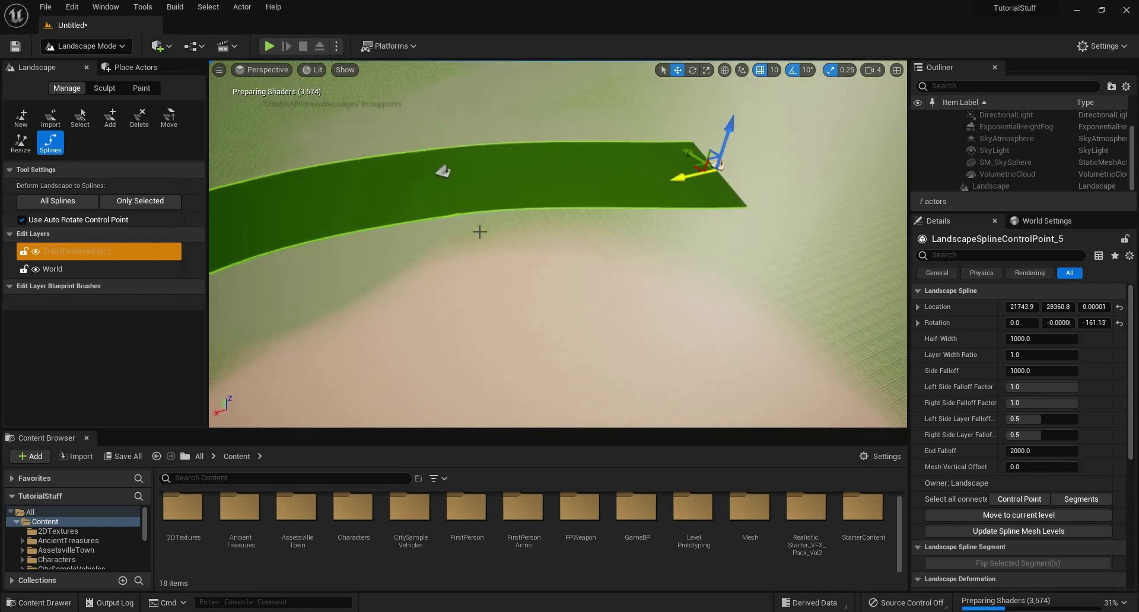
right_click_drag(404, 247, 478, 261)
left_click(403, 242, "ctrl")
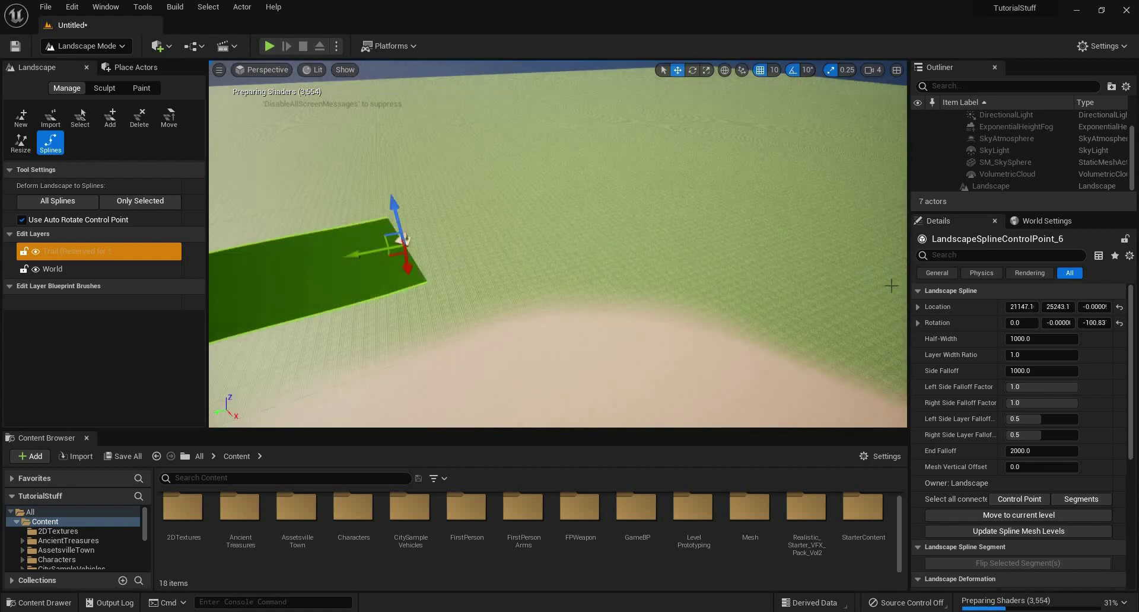
left_click(617, 243, "ctrl")
left_click(586, 263)
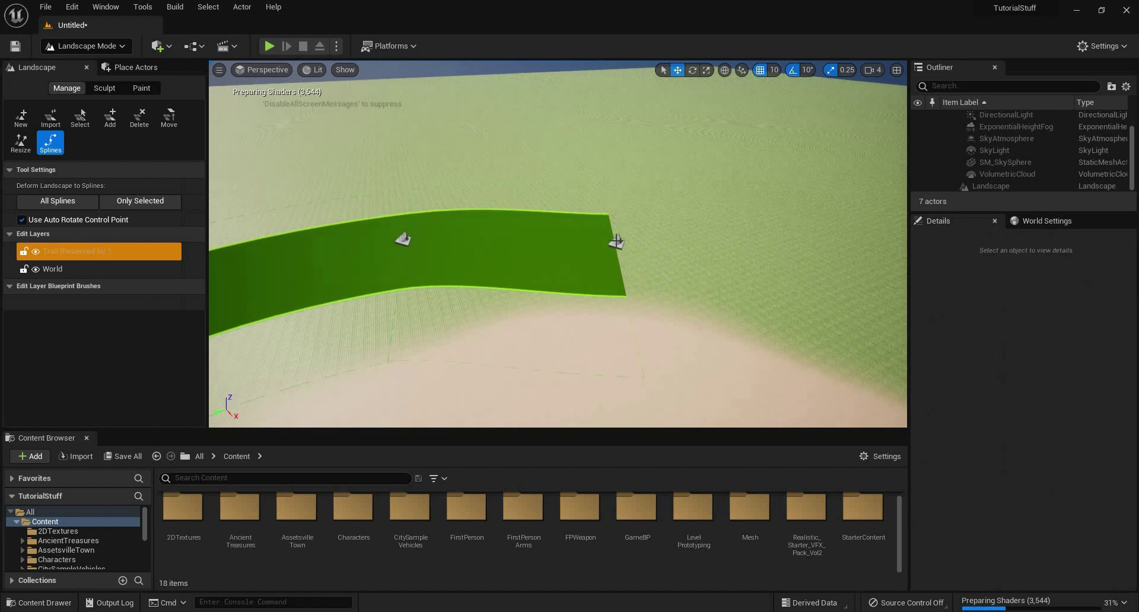
key("ctrl+z")
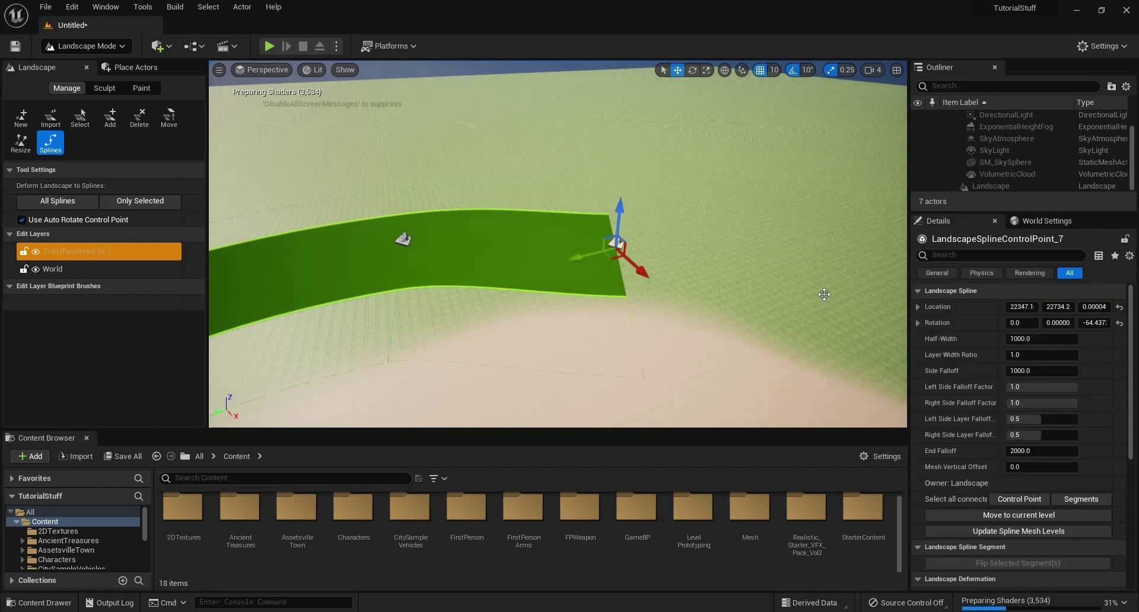
Add four more control points to curve the path around the sand and bring its end just past the starting point
left_click(829, 294, "ctrl")
right_click_drag(724, 259, 860, 260)
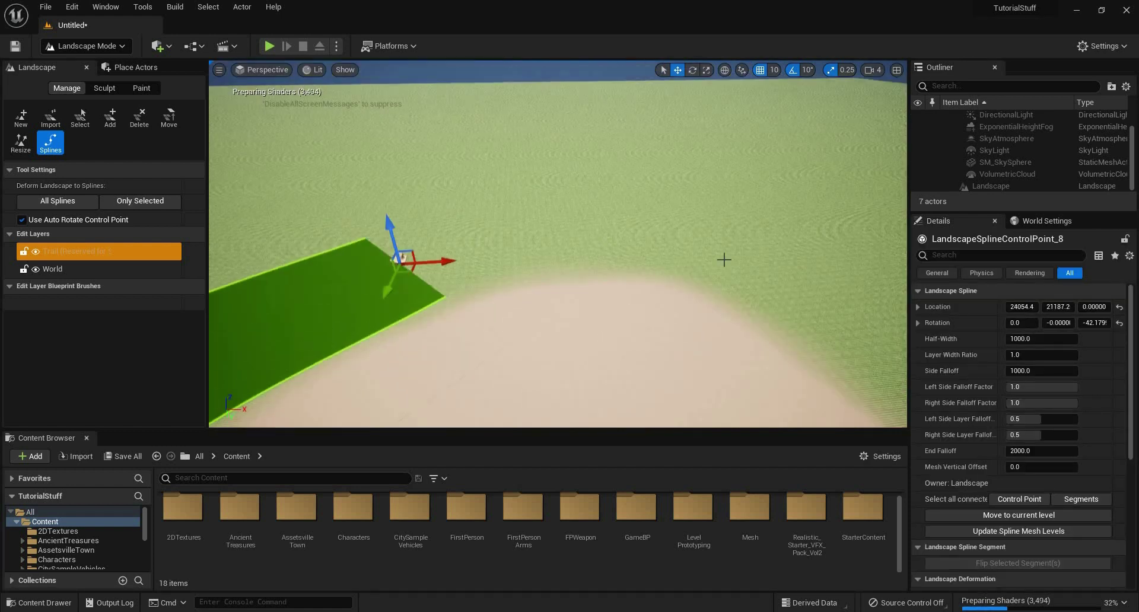
left_click(558, 229, "ctrl")
left_click(788, 272, "ctrl")
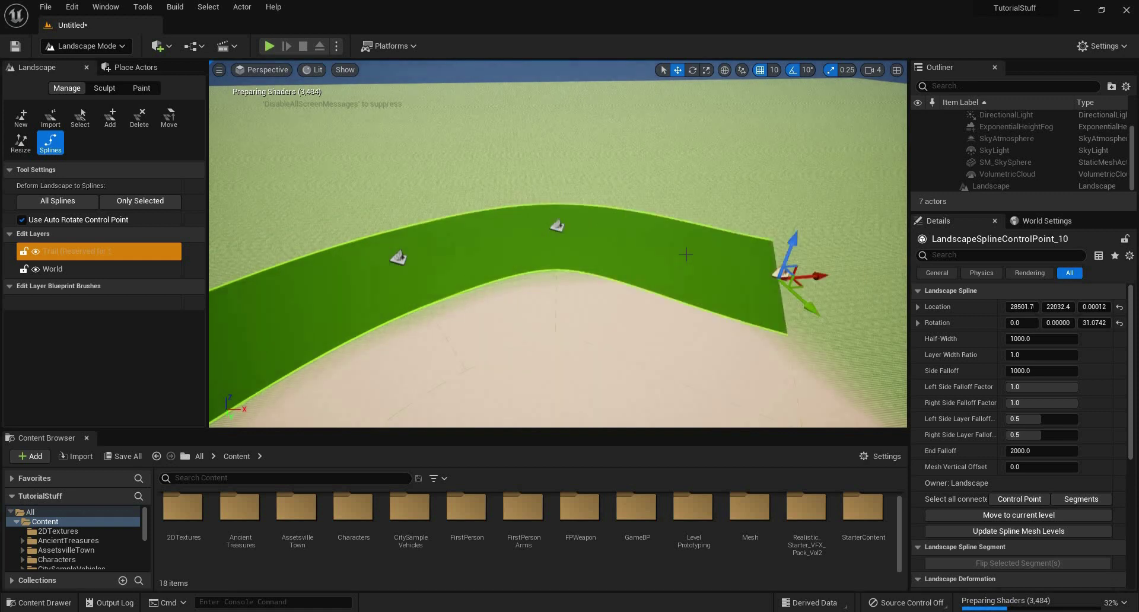
right_click_drag(685, 258, 681, 245)
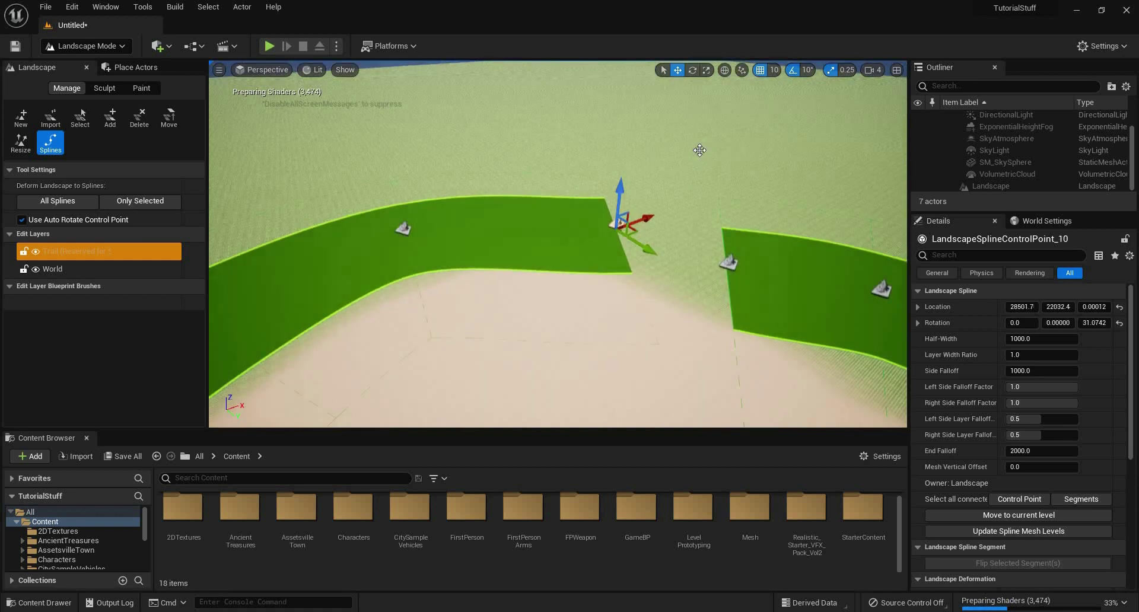
left_click(689, 173, "ctrl")
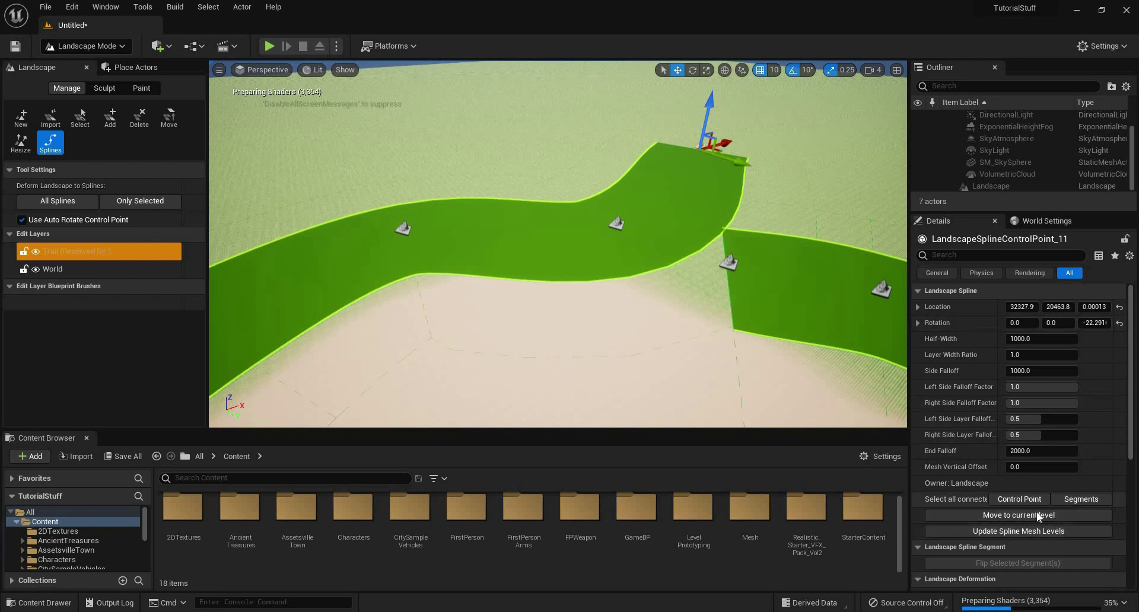
Select all connected spline segments, add one spline mesh entry and assign the Floor_400x400 mesh to it
left_click(1093, 502)
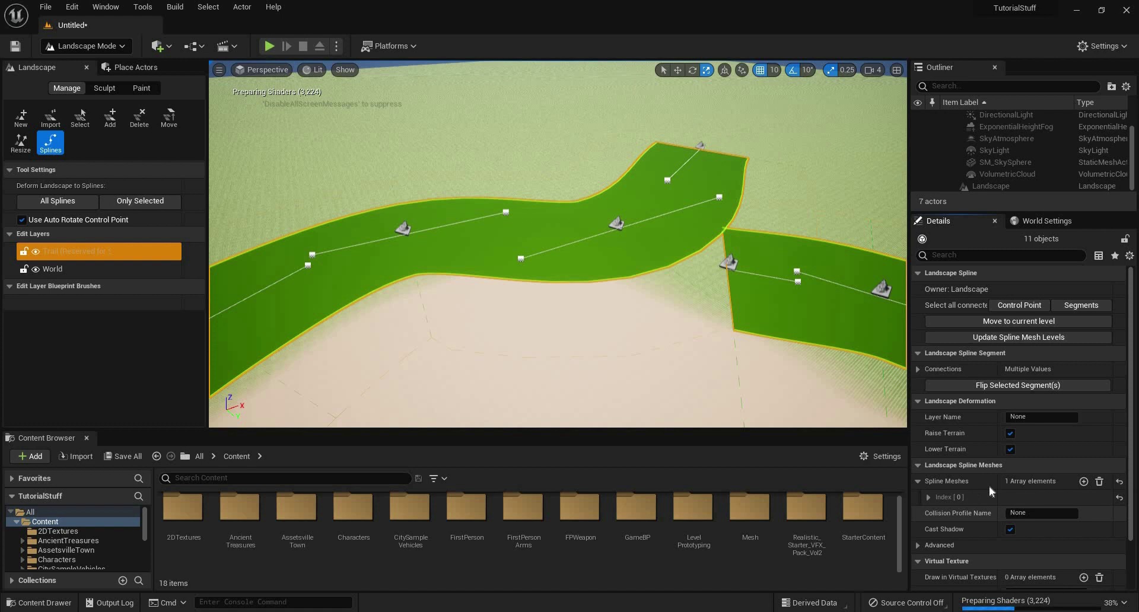
left_click(1084, 481)
scroll(1071, 456, "down", 2)
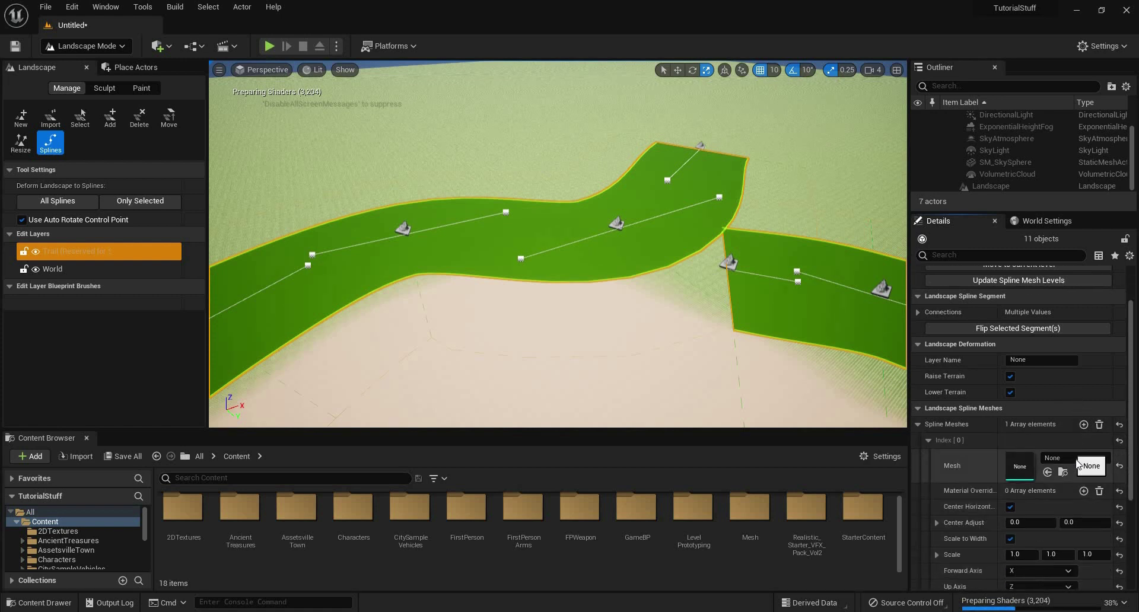
left_click(1075, 458)
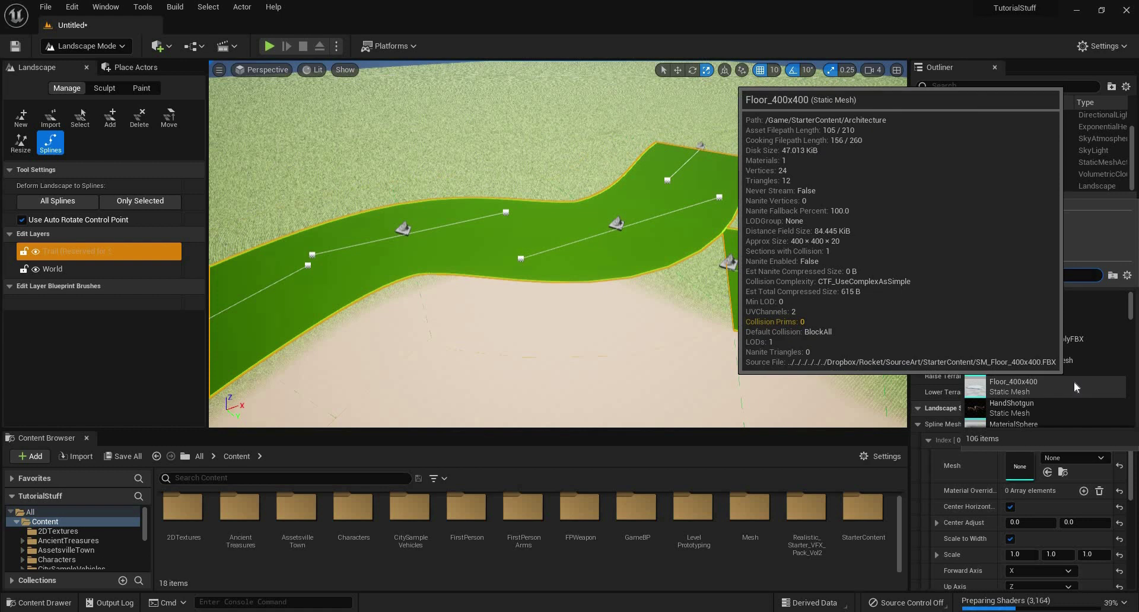
left_click(1074, 382)
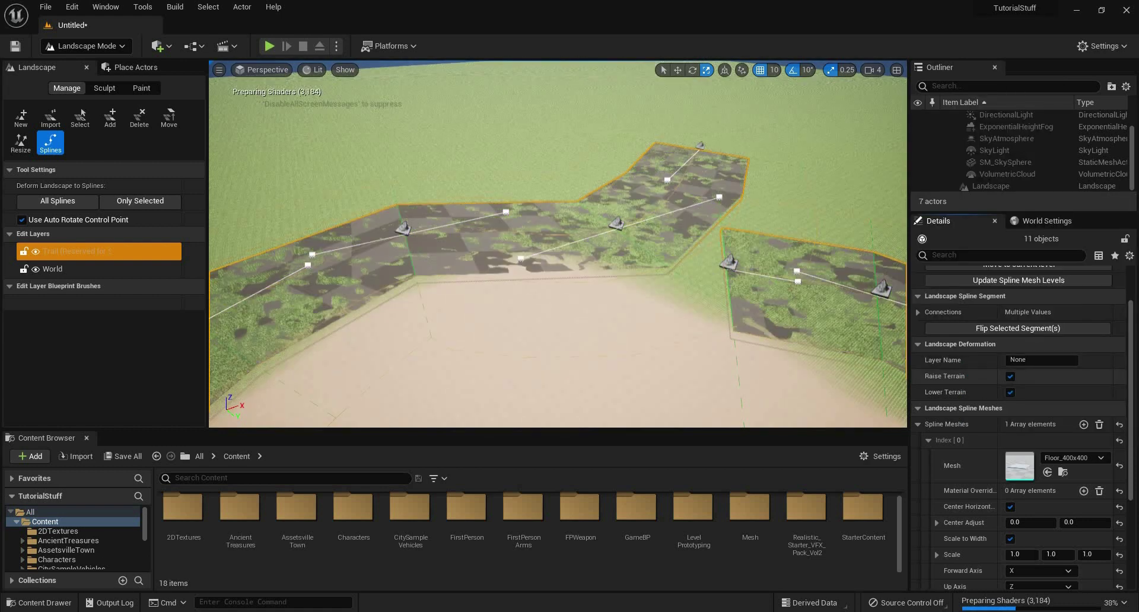
Select the path's starting control point and undo the mesh assignment on the segments
mouse_move(557, 244)
right_mouse_down()
mouse_move(688, 228)
mouse_move(772, 235)
right_mouse_up()
right_click_drag(661, 208, 603, 229)
mouse_move(661, 252)
right_mouse_down()
mouse_move(638, 222)
mouse_move(638, 256)
right_mouse_up()
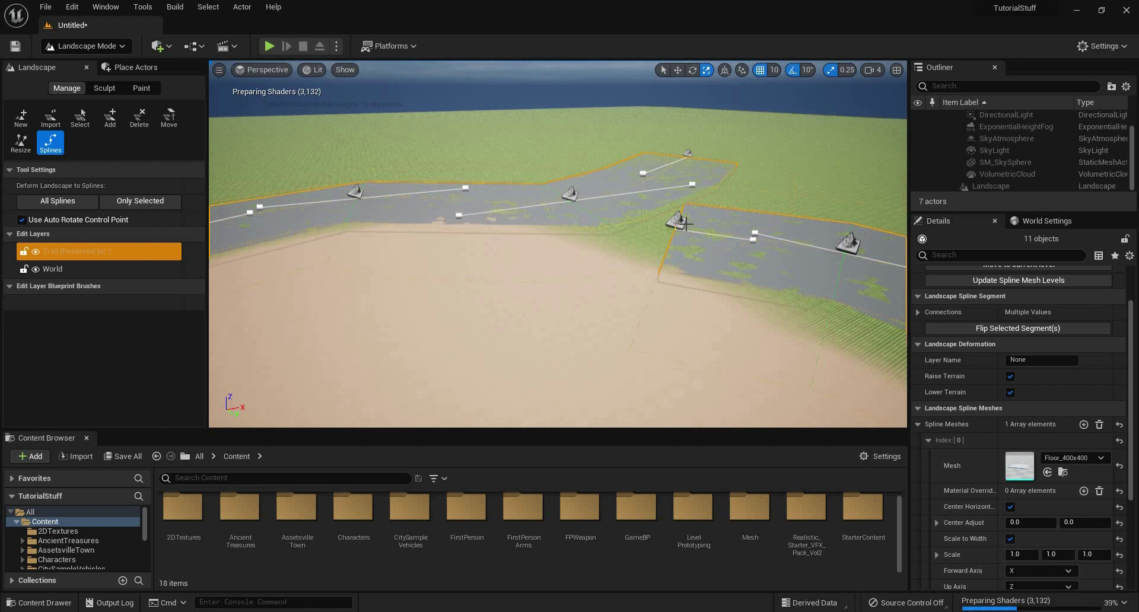
left_click(676, 220)
key("f")
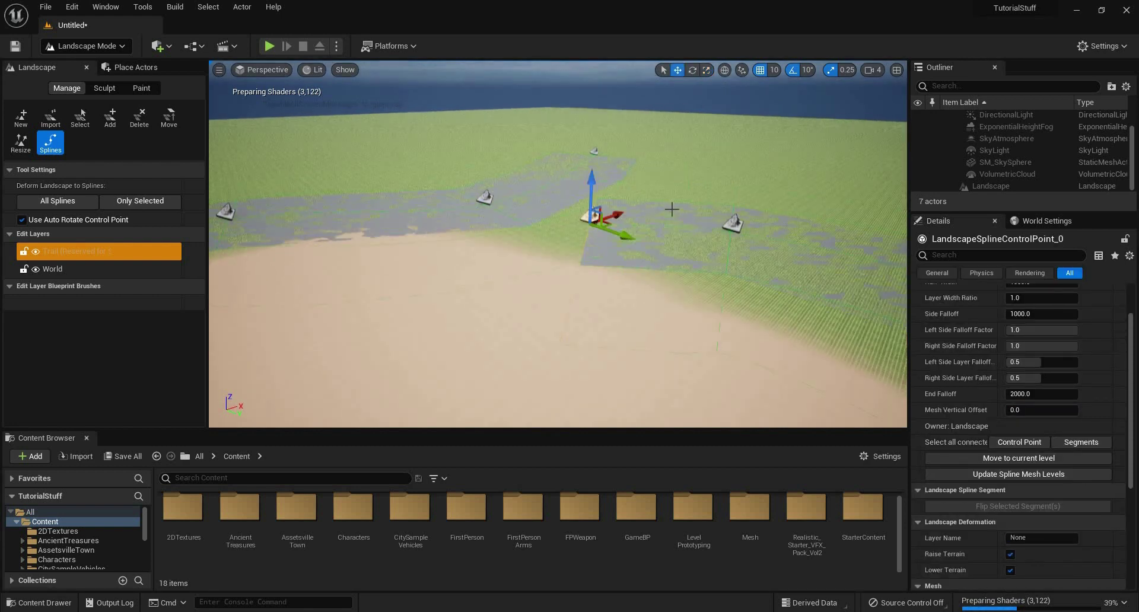
right_click_drag(639, 201, 628, 205)
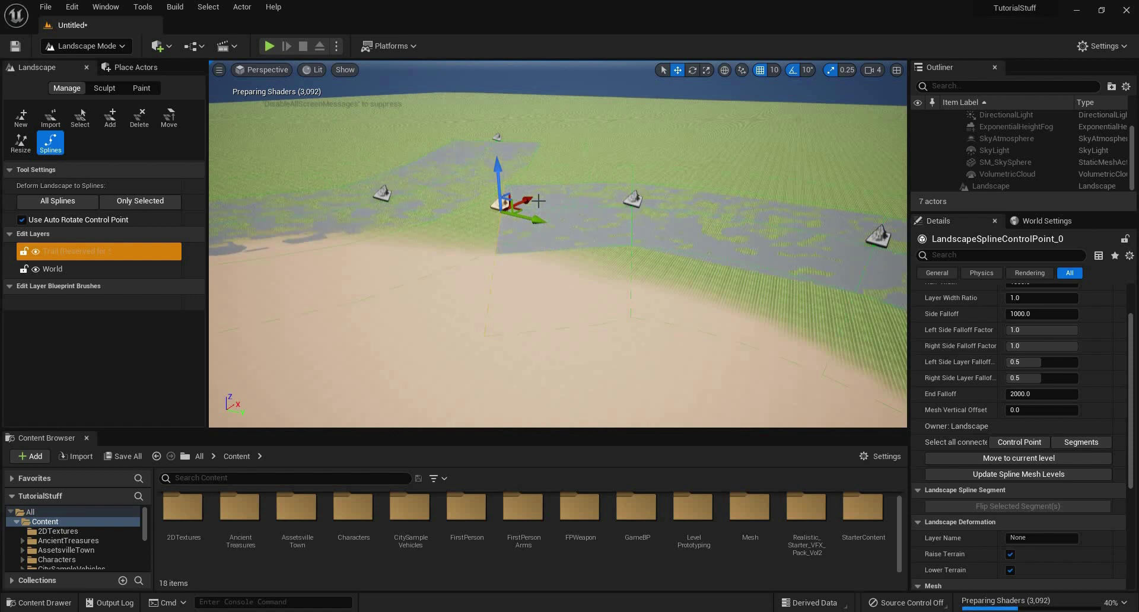
key("ctrl+z")
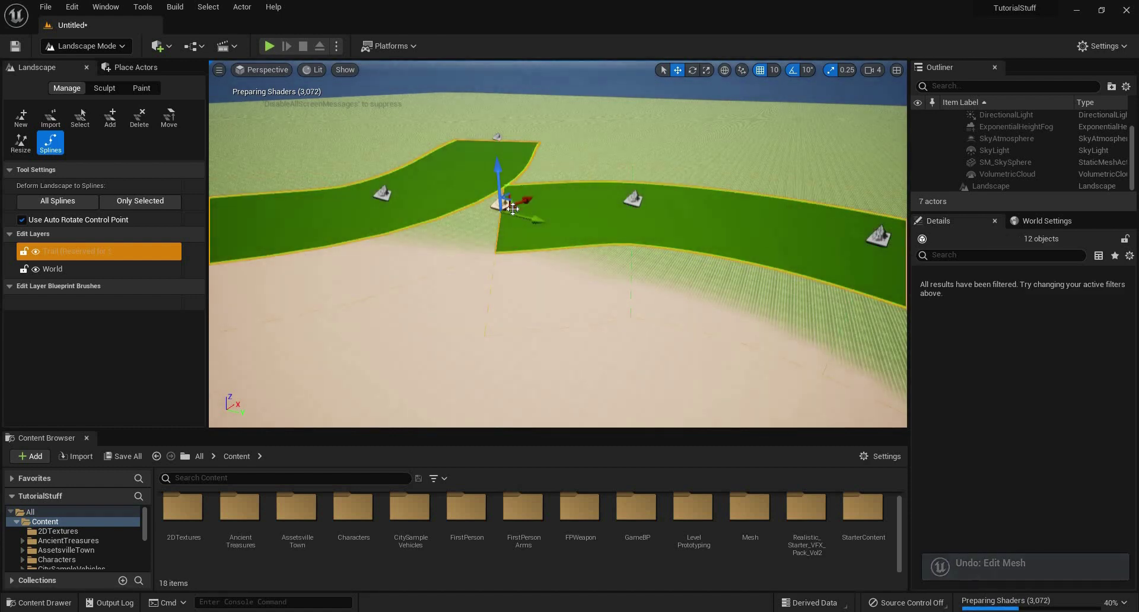
Select all segments connected to the starting control point and set their spline mesh to Floor_400x400
left_click(500, 196)
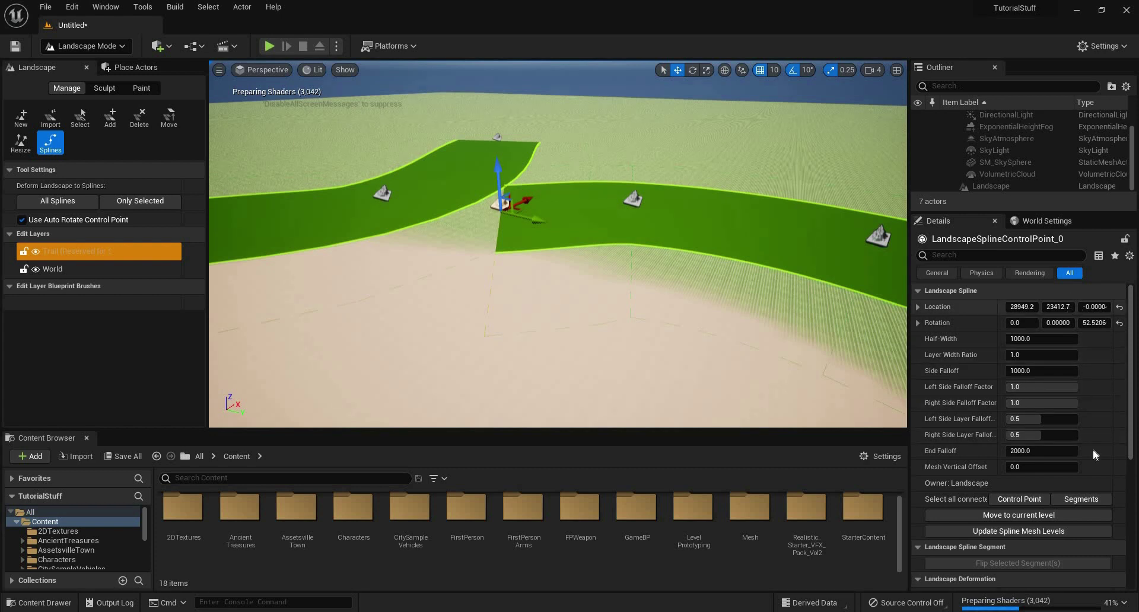
scroll(1089, 490, "down", 1)
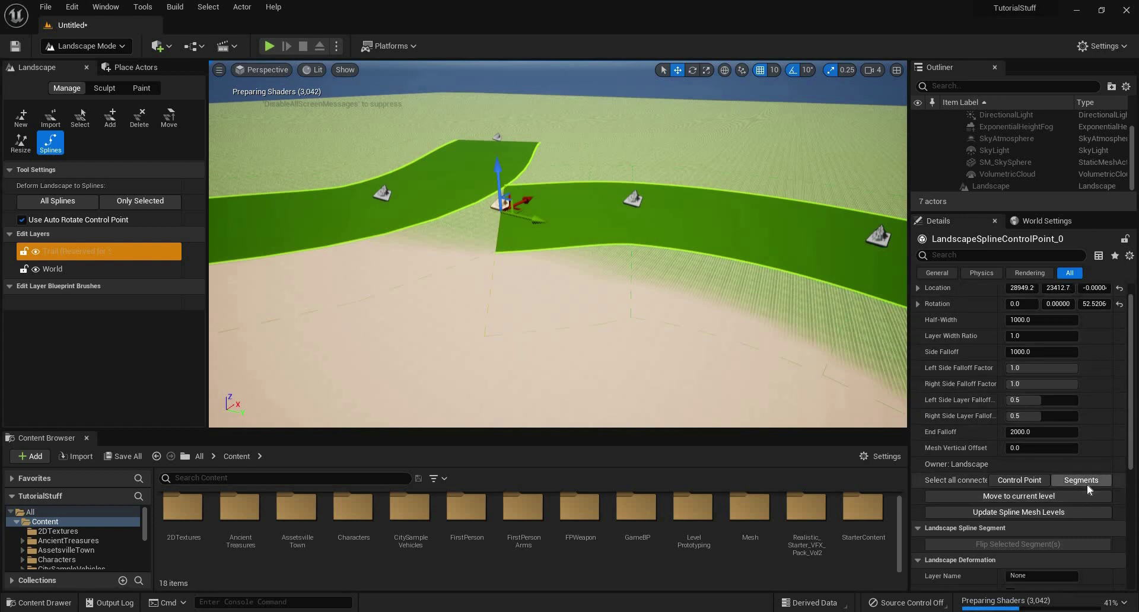
left_click(1088, 485)
scroll(1073, 448, "down", 2)
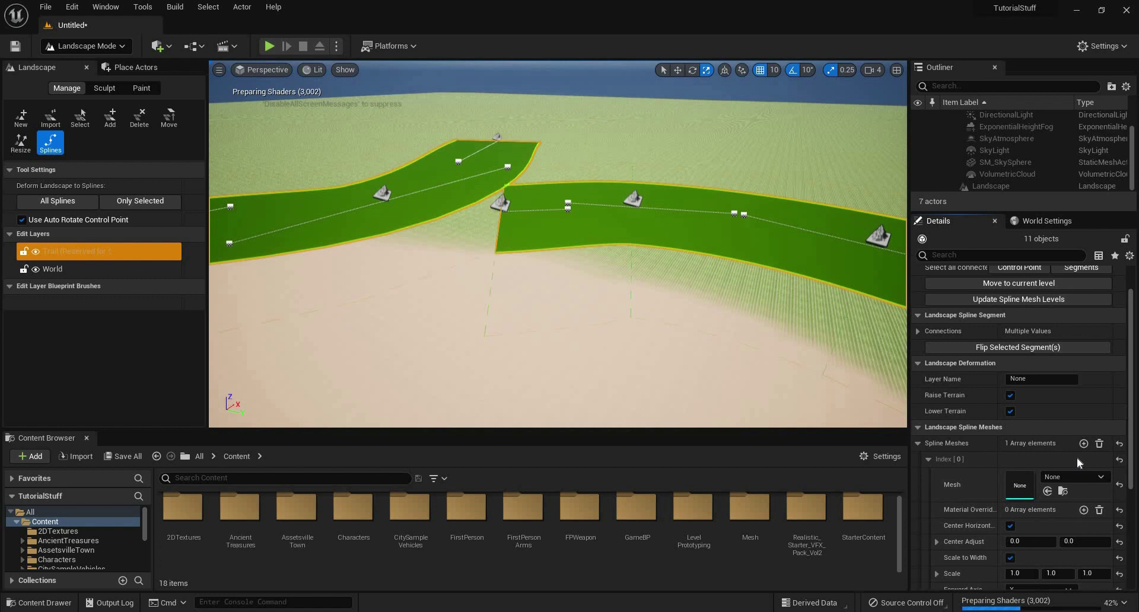
left_click(1075, 458)
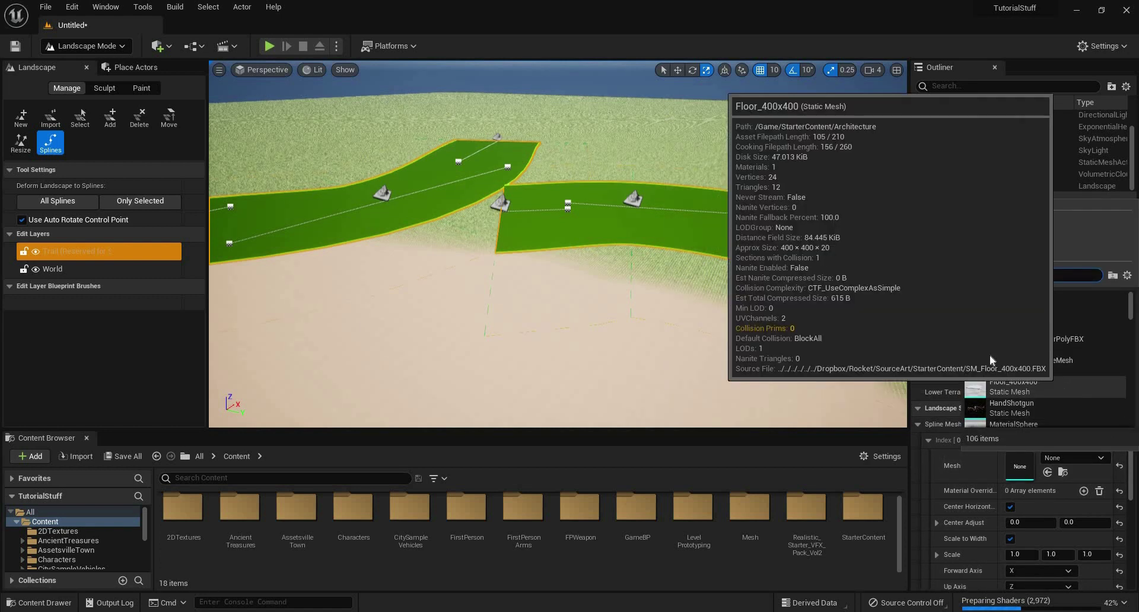
left_click(1061, 390)
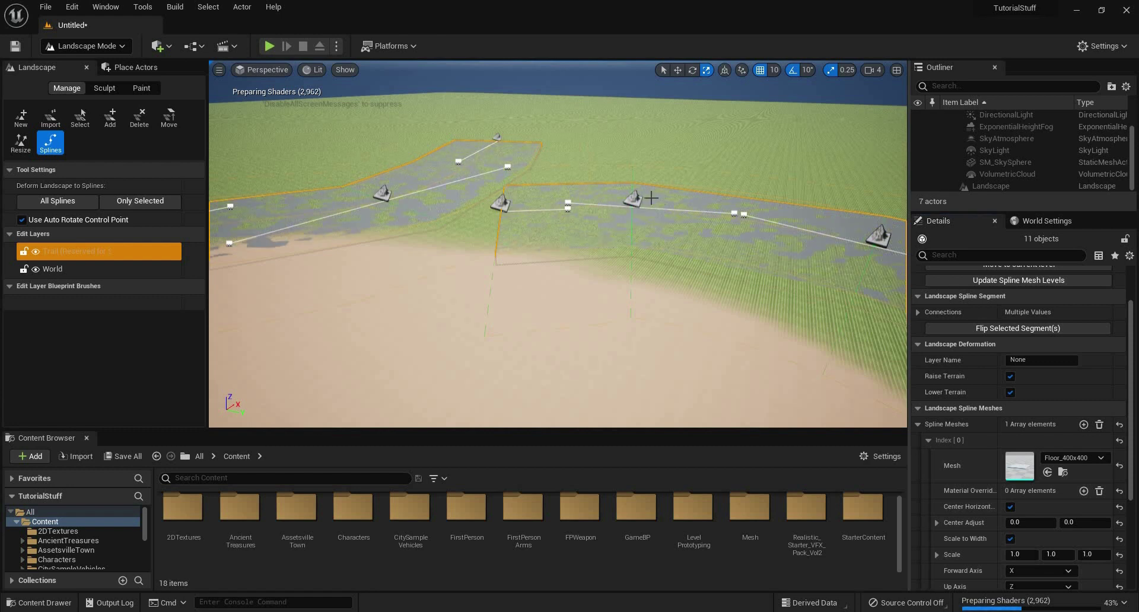
Raise the path's second control point well above the ground so the floor mesh and terrain form a hill
left_click(634, 199)
key("w")
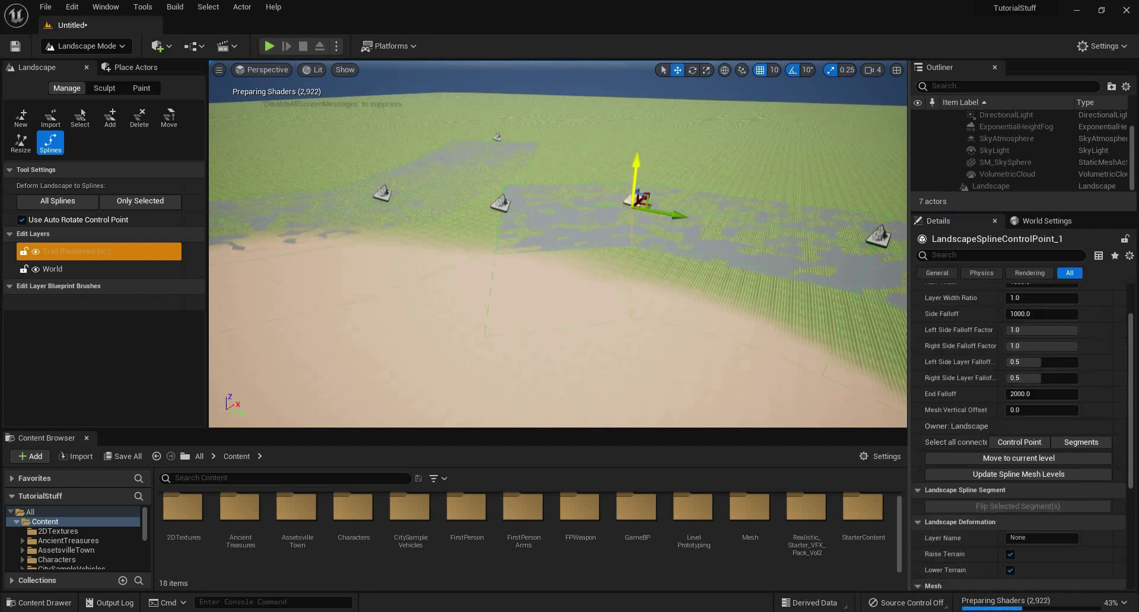
left_click_drag(633, 166, 635, 96)
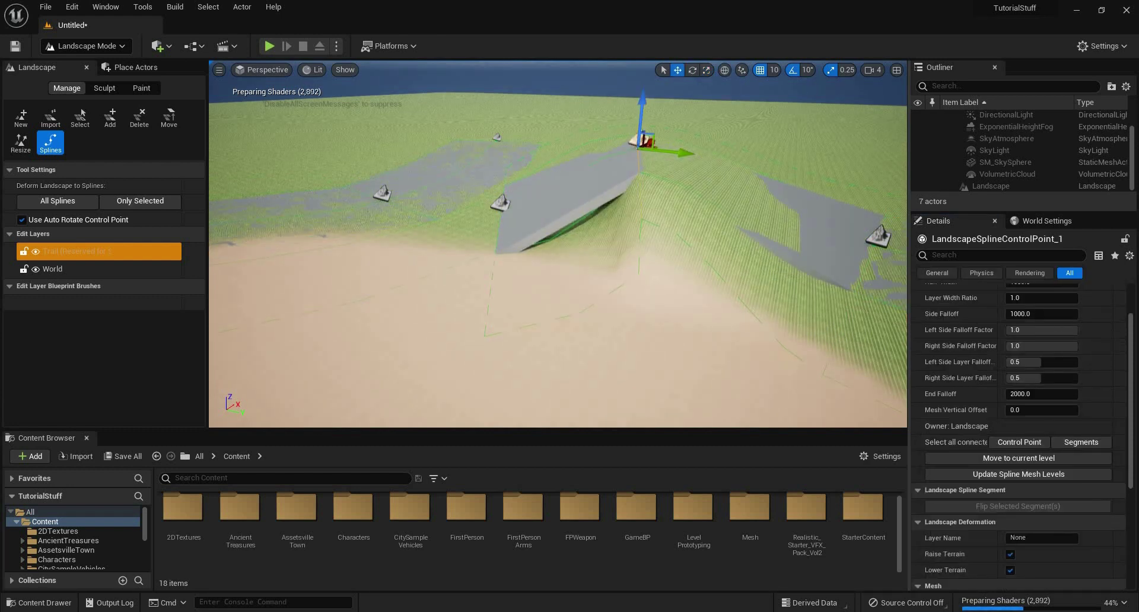
right_click_drag(635, 96, 575, 261)
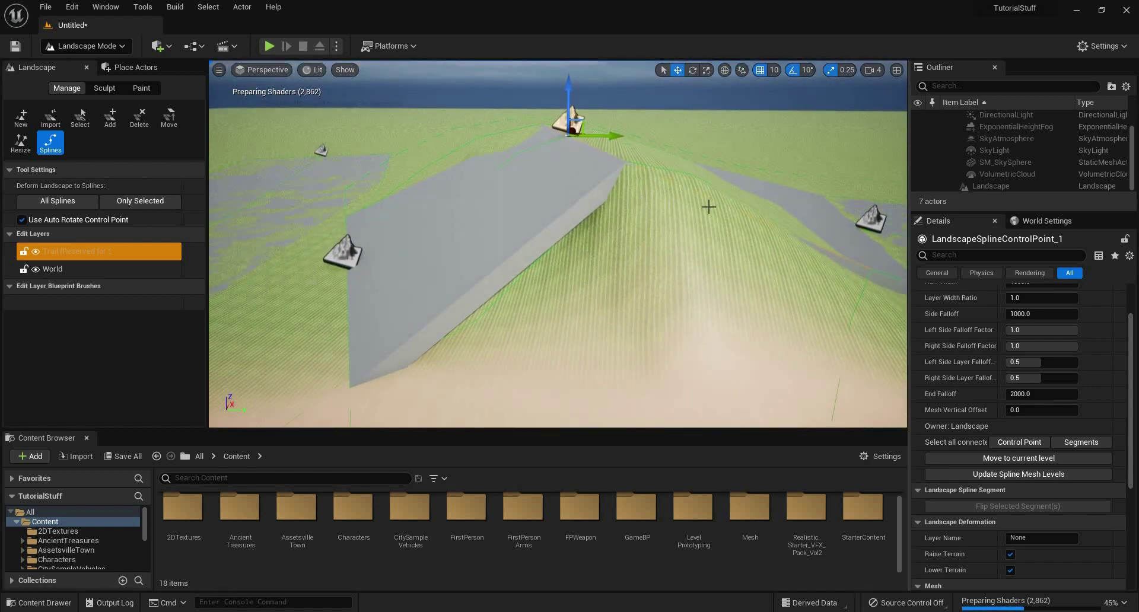
right_click_drag(614, 191, 616, 191)
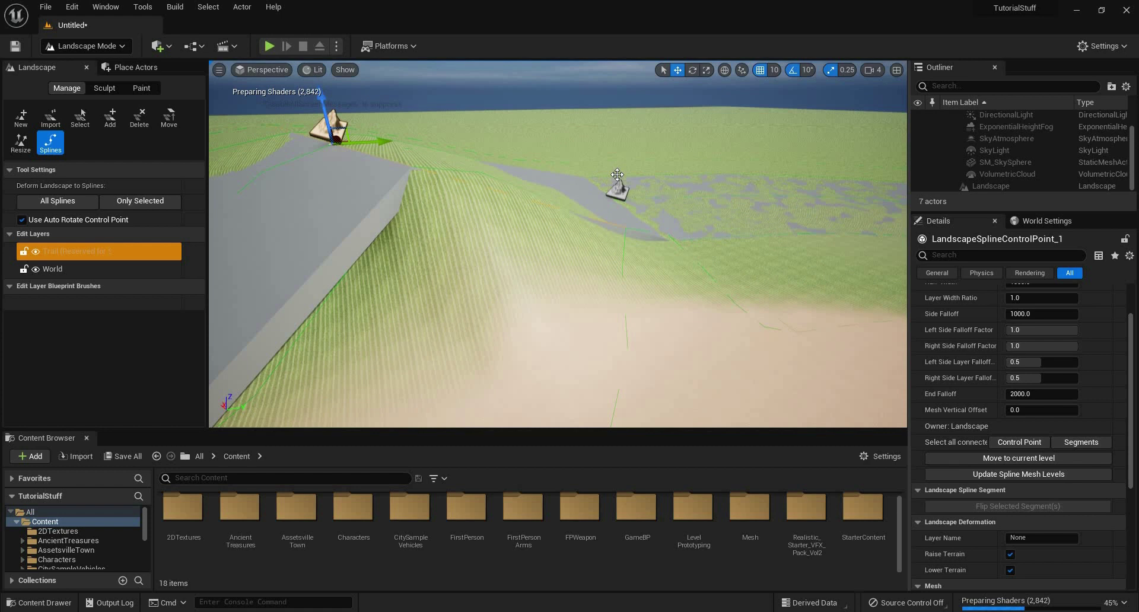
Raise the path's third control point well above the ground to extend the raised trail section
left_click_drag(618, 160, 619, 90)
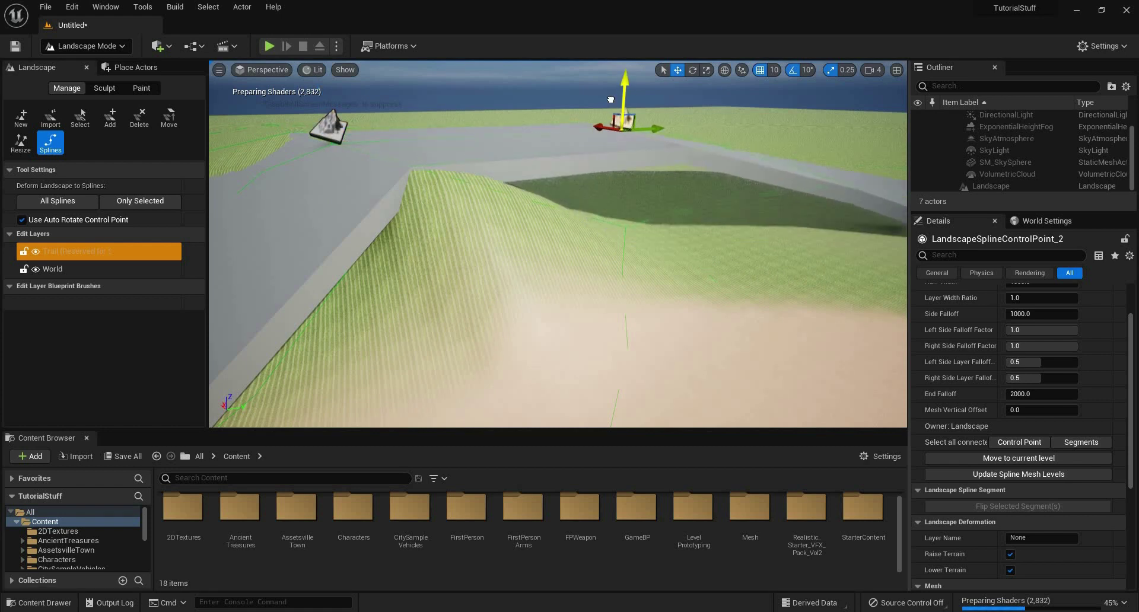
right_click_drag(617, 101, 671, 172)
right_click_drag(617, 249, 655, 136)
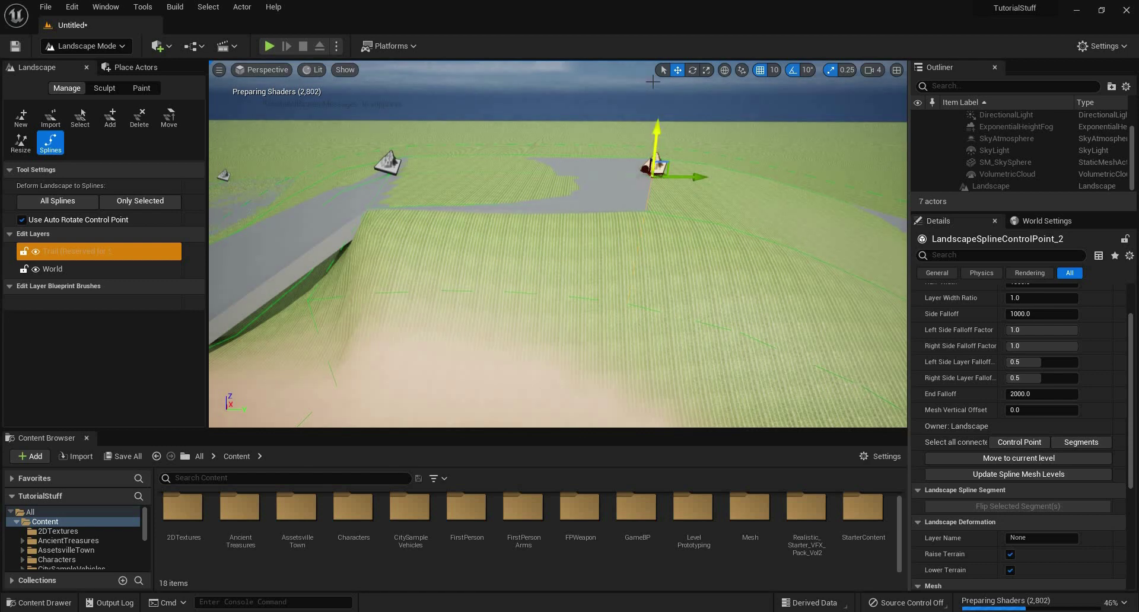
left_click_drag(654, 85, 655, 82)
Raise the path's fourth and fifth control points above the ground so the floor mesh and terrain rise with them
right_click_drag(654, 83, 757, 273)
left_click(732, 258)
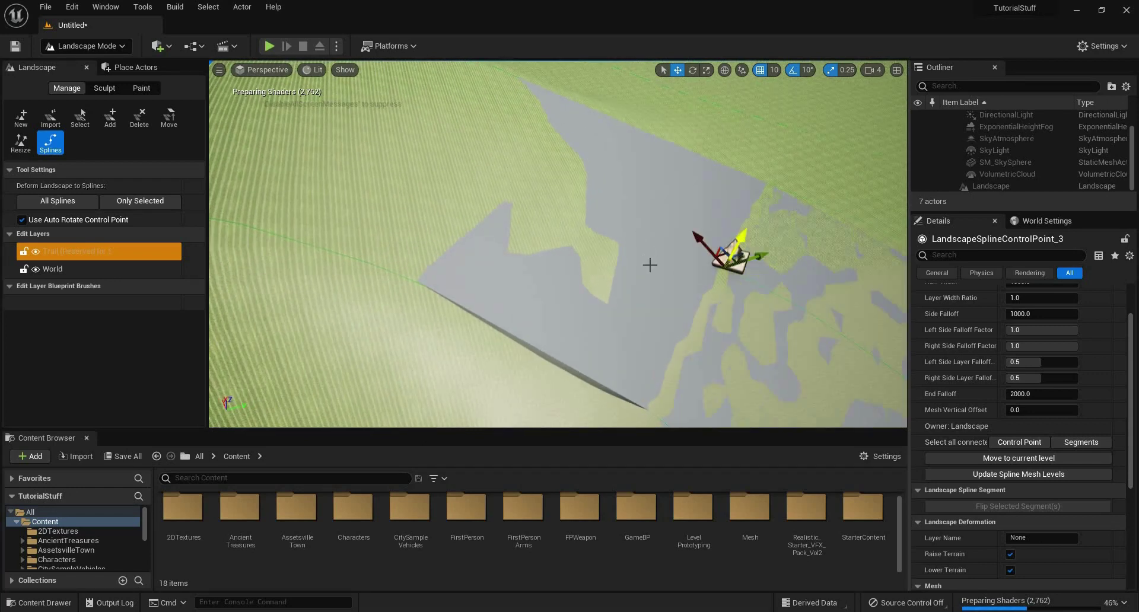
right_click_drag(635, 302, 682, 255)
left_click_drag(638, 299, 625, 201)
right_click_drag(625, 201, 530, 249)
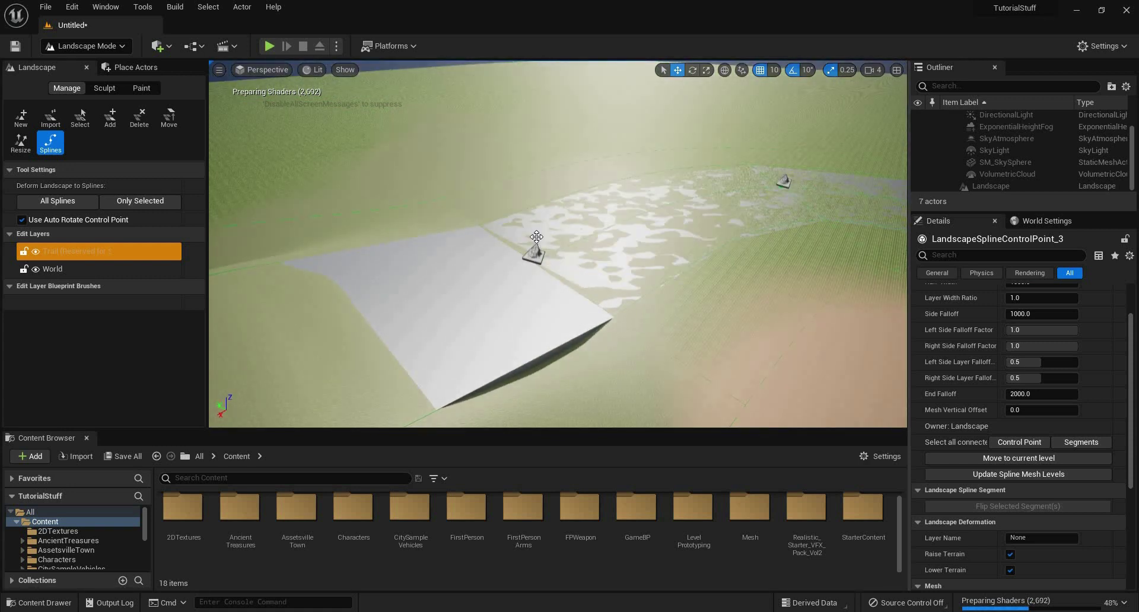
right_click_drag(540, 158, 534, 184)
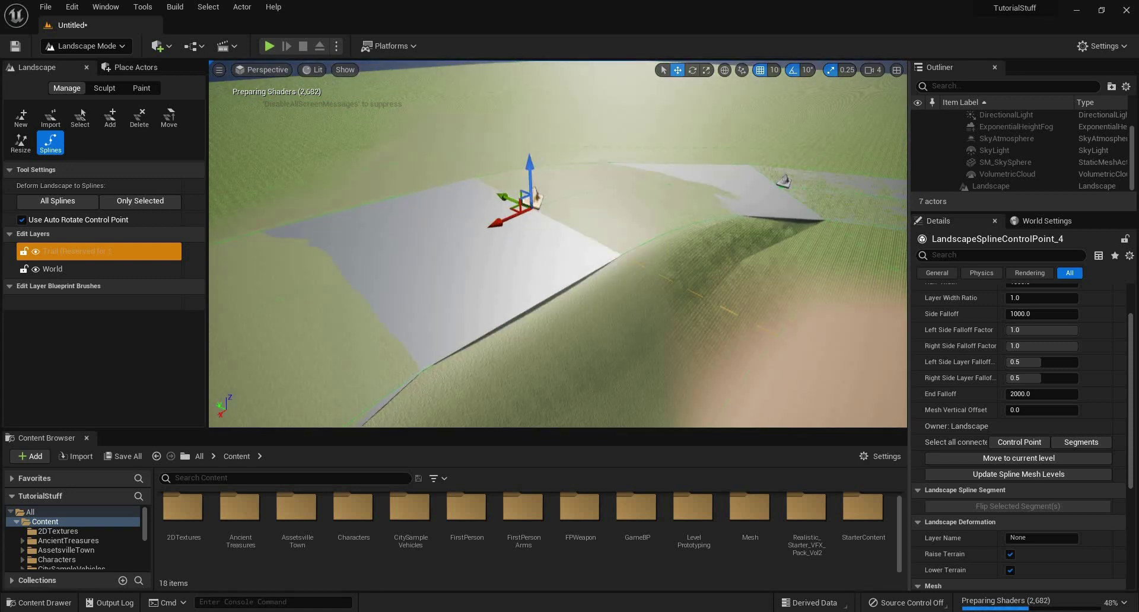
right_click_drag(544, 255, 544, 254)
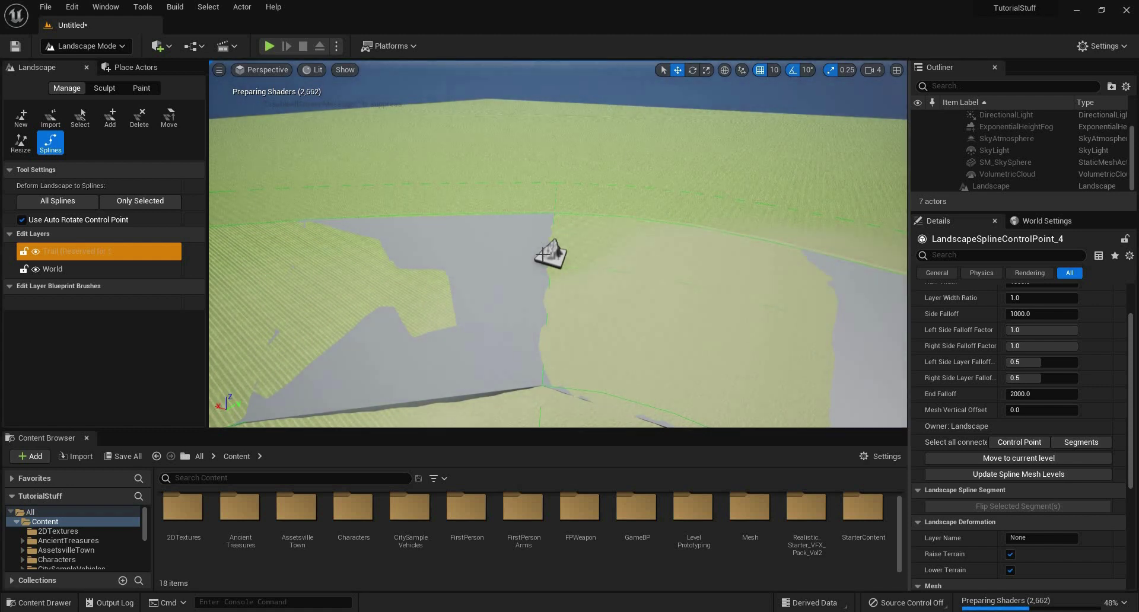
Lower the path's third control point to ease the hill's height
right_click_drag(544, 254, 603, 291)
left_click_drag(603, 292, 640, 160)
left_click(627, 154)
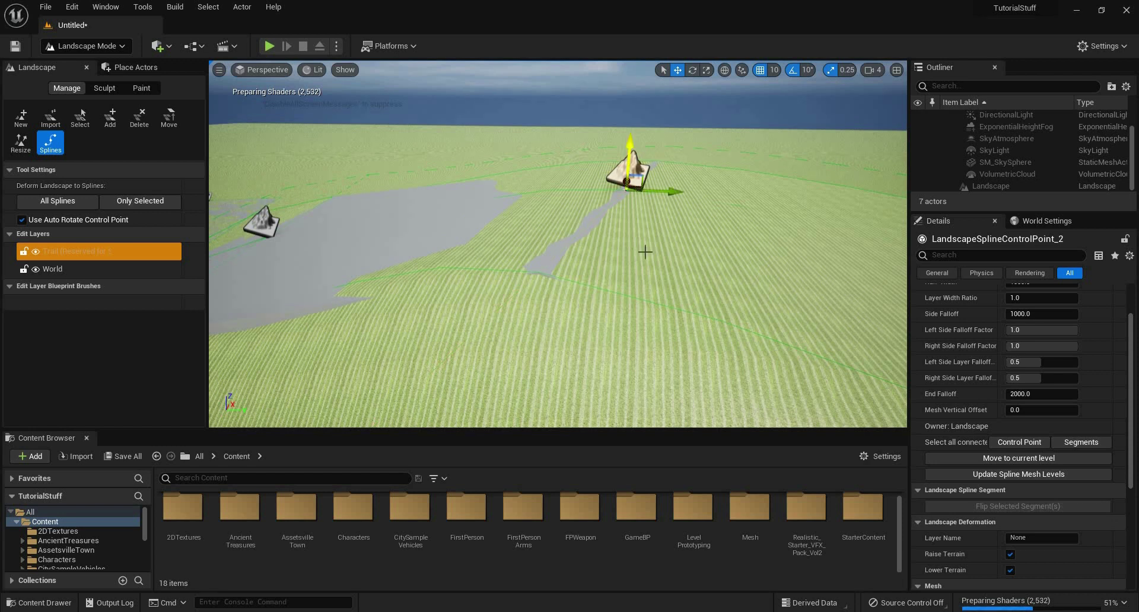
mouse_move(646, 252)
left_mouse_down()
mouse_move(643, 242)
mouse_move(641, 254)
left_mouse_up()
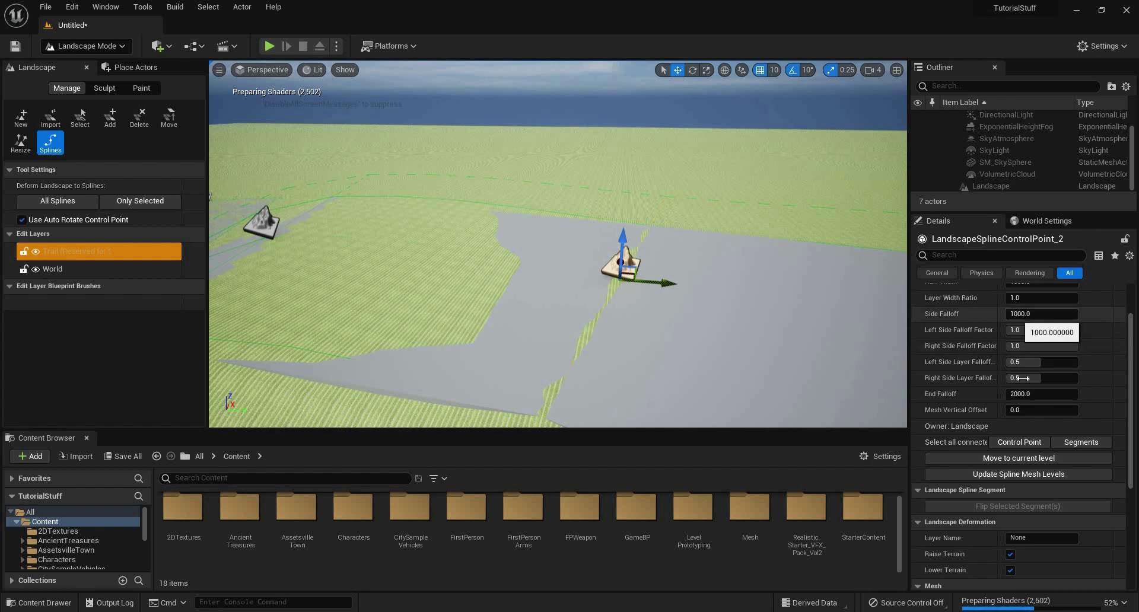
Select all connected spline segments and set their floor mesh scale to 0.5 on both Y and Z
scroll(1024, 368, "up", 3)
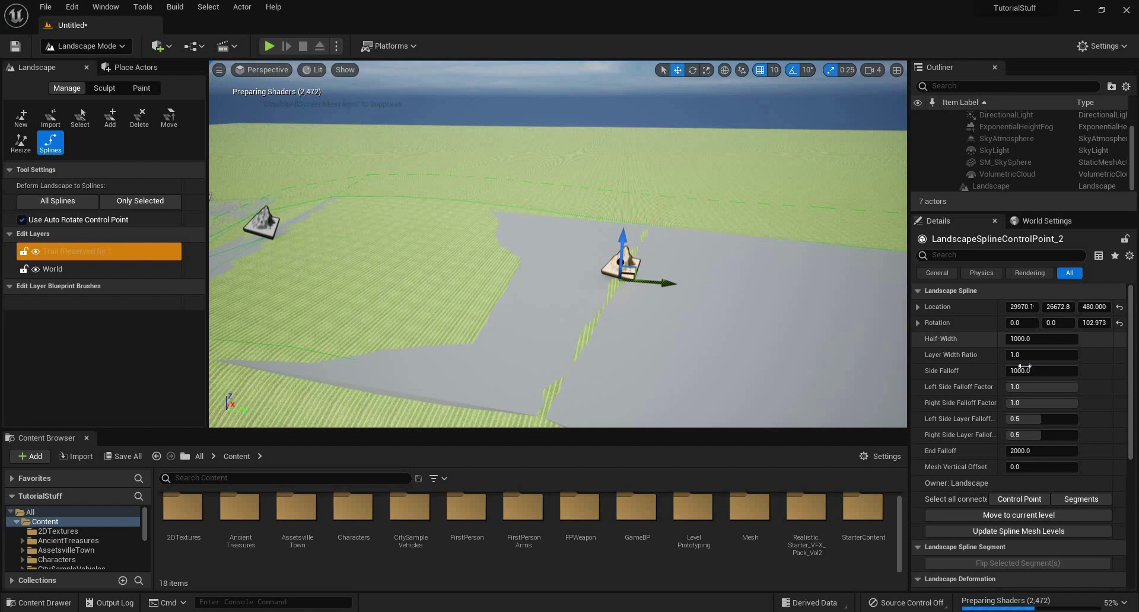
scroll(1019, 409, "down", 1)
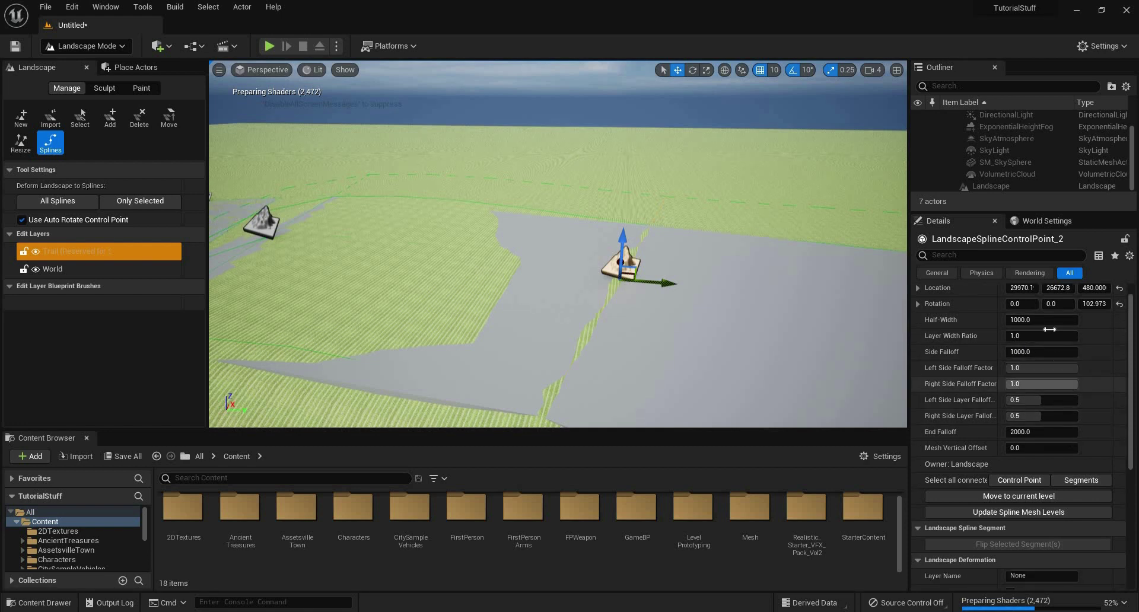
scroll(1047, 332, "down", 1)
scroll(1043, 356, "up", 2)
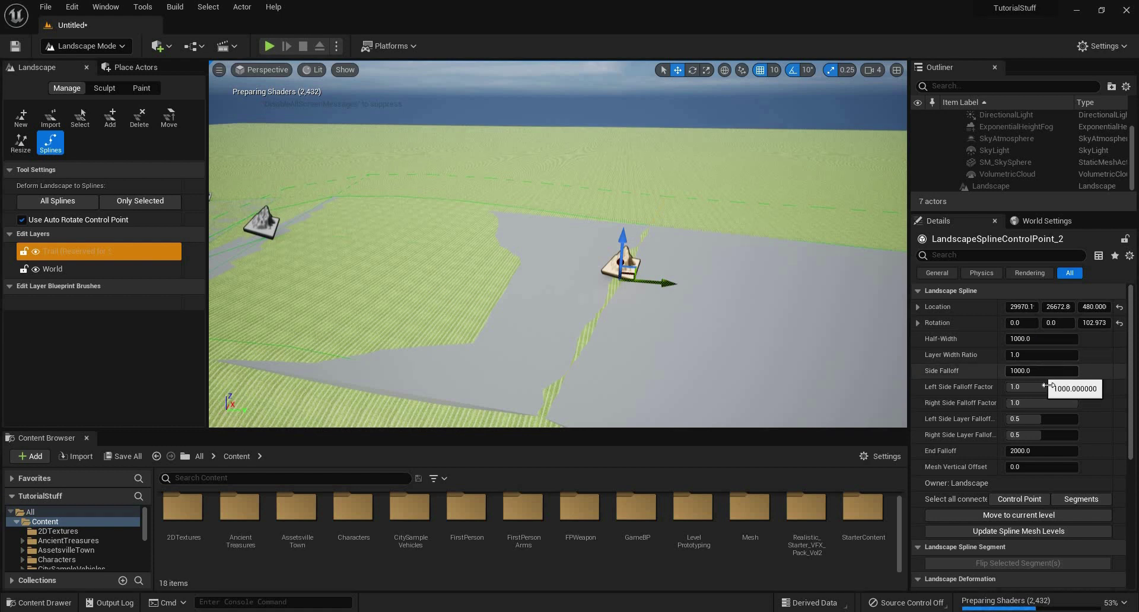
scroll(1088, 422, "down", 2)
scroll(1091, 425, "down", 2)
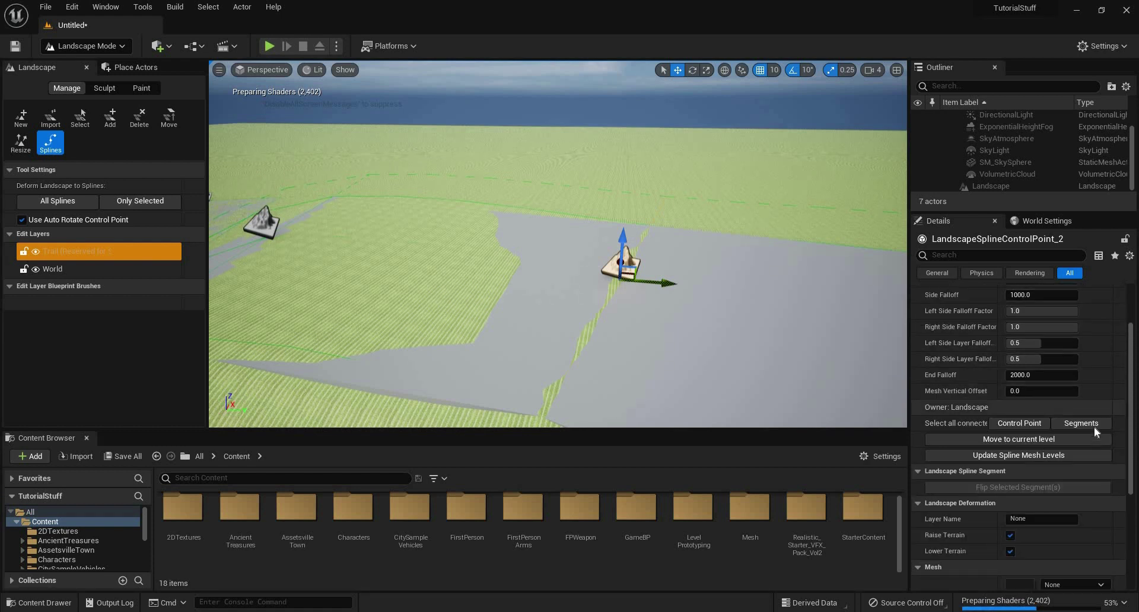
left_click(1081, 424)
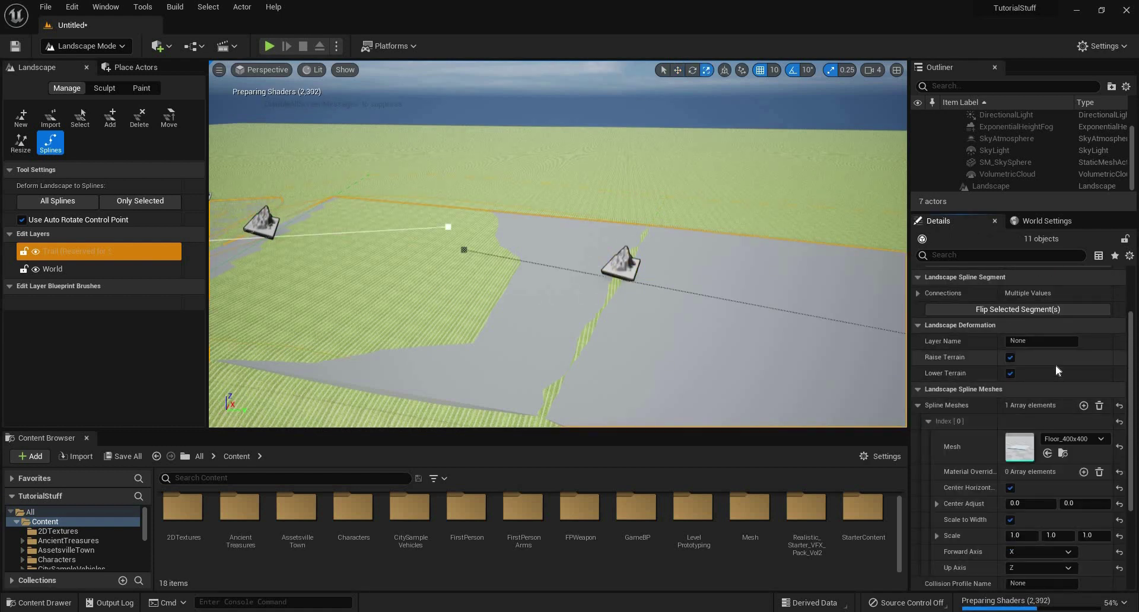
scroll(1048, 398, "down", 2)
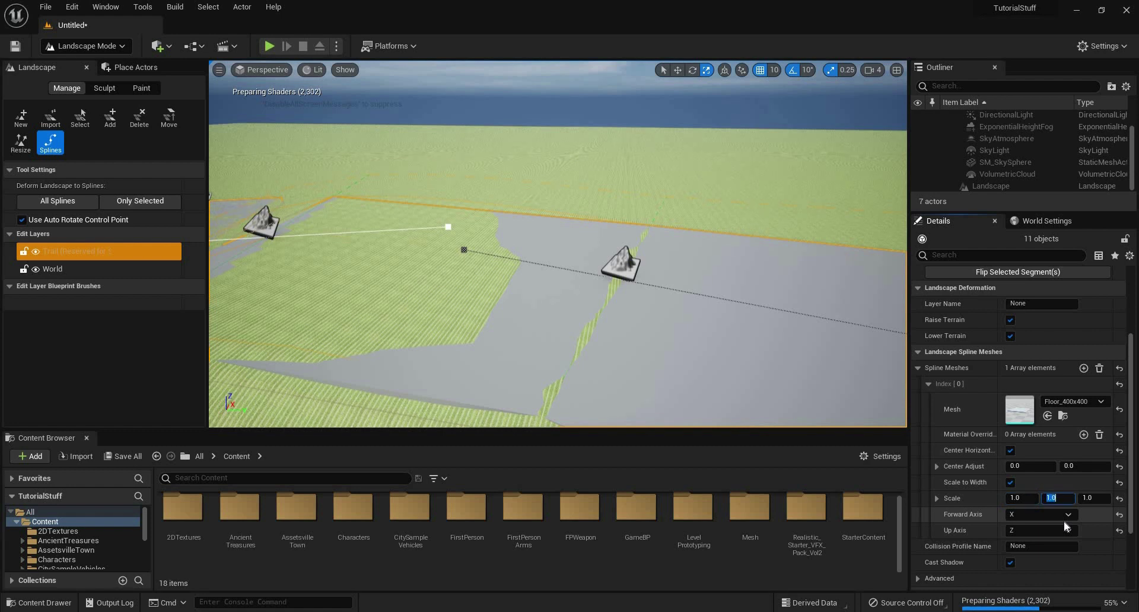
type(".5")
key("Tab")
type(".5")
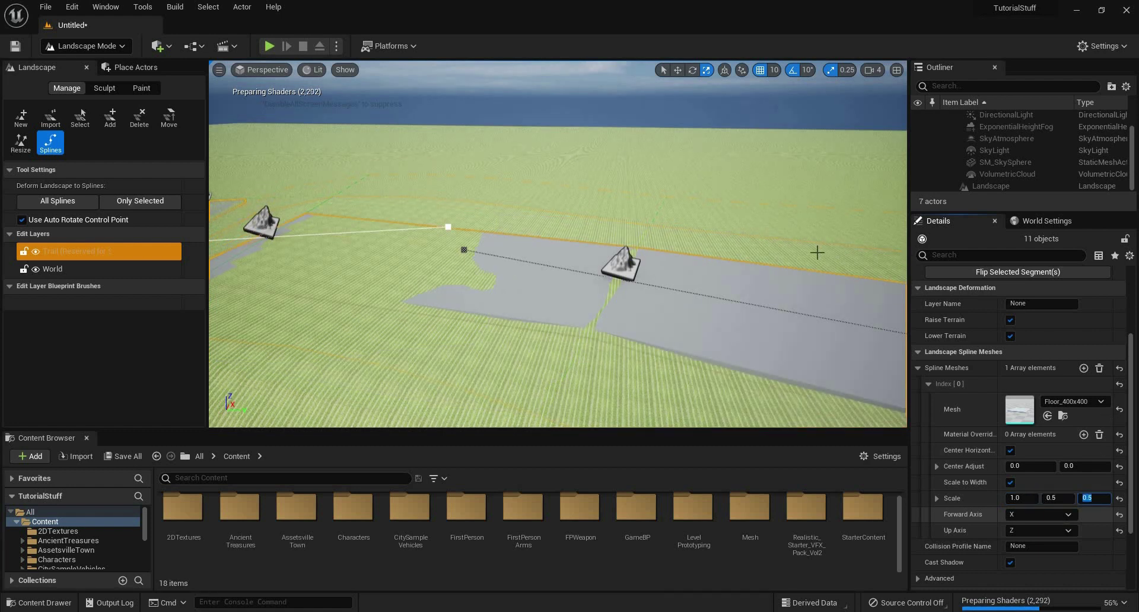
Select the control point at the trail's sharp bend and adjust its height
right_click_drag(557, 244, 582, 224)
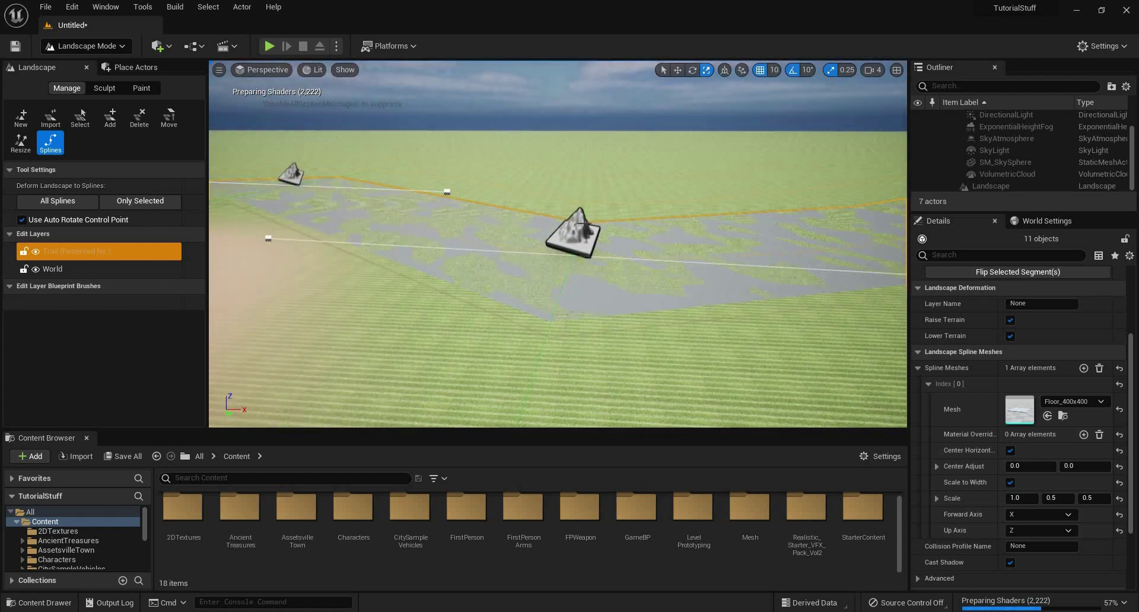
left_click(577, 221)
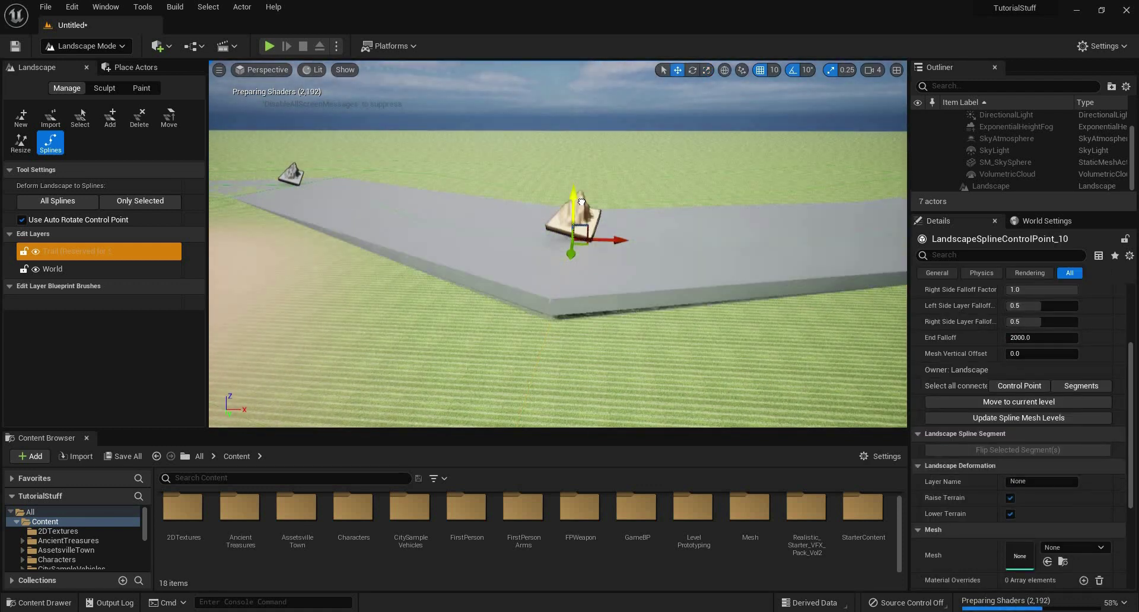
right_click_drag(576, 221, 632, 147)
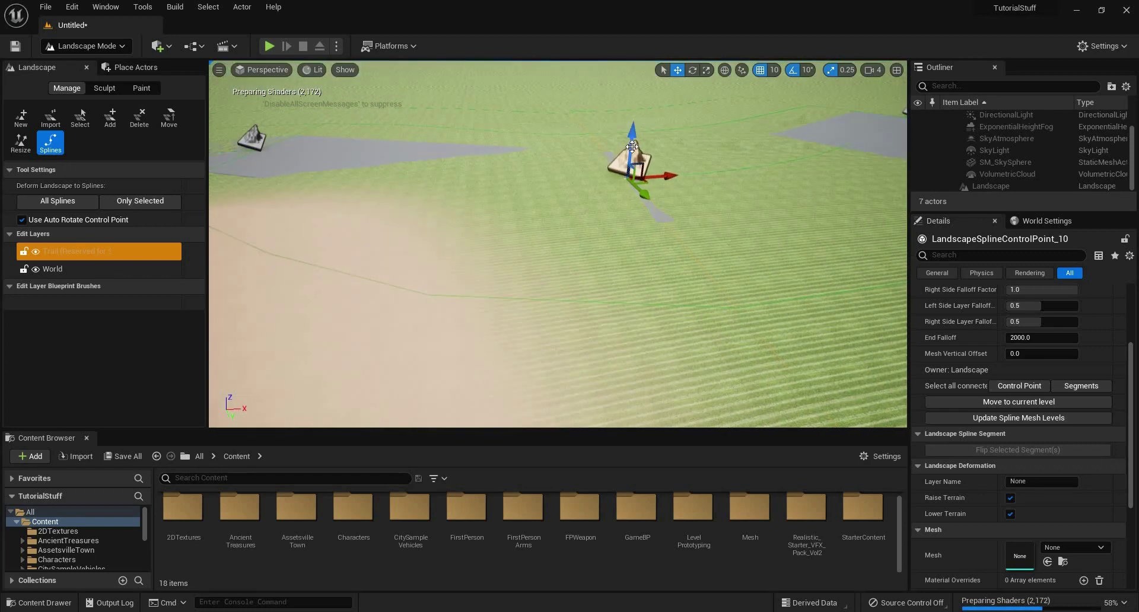
left_click_drag(637, 180, 631, 209)
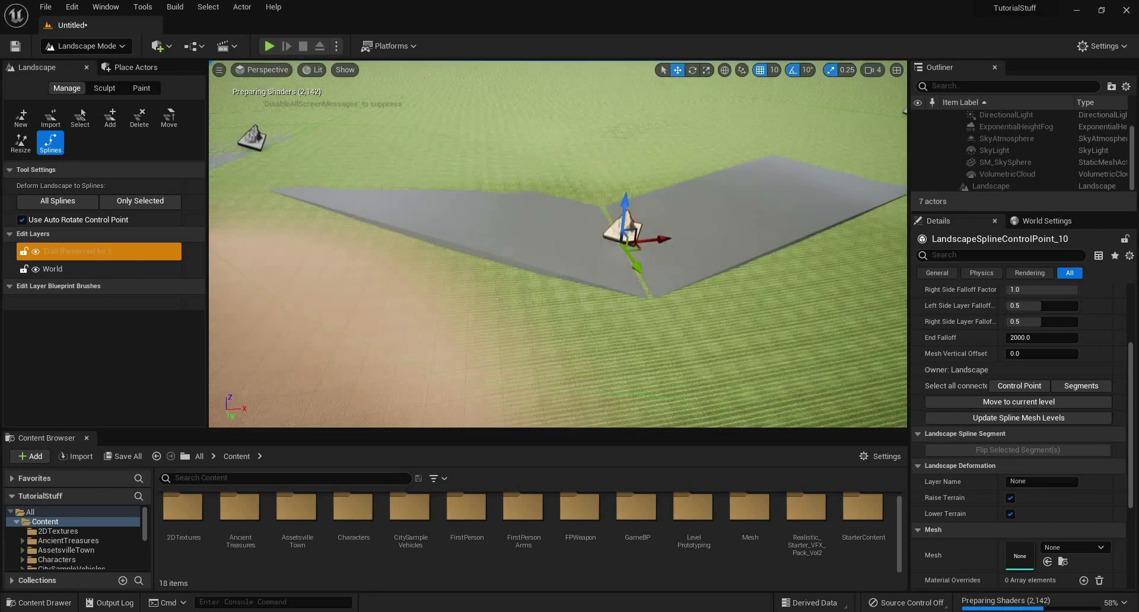
Raise the control points on either side of the sharp bend above the ground
right_click_drag(631, 209, 740, 164)
key("w")
key("d")
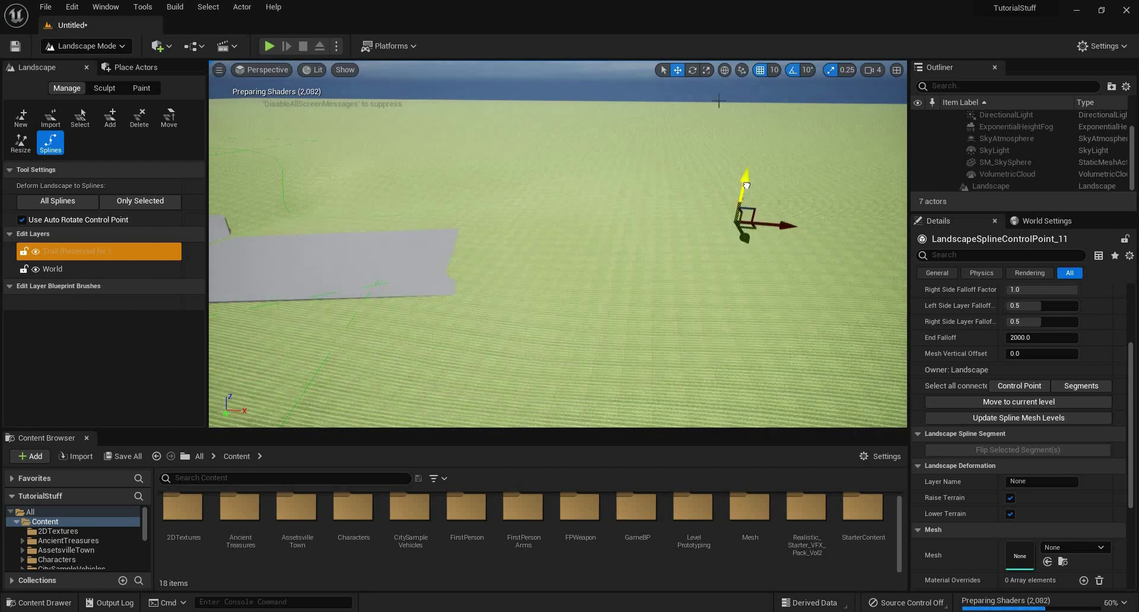
left_click_drag(742, 162, 757, 97)
right_click_drag(757, 96, 628, 62)
key("w")
key("w")
right_click_drag(562, 213, 562, 229)
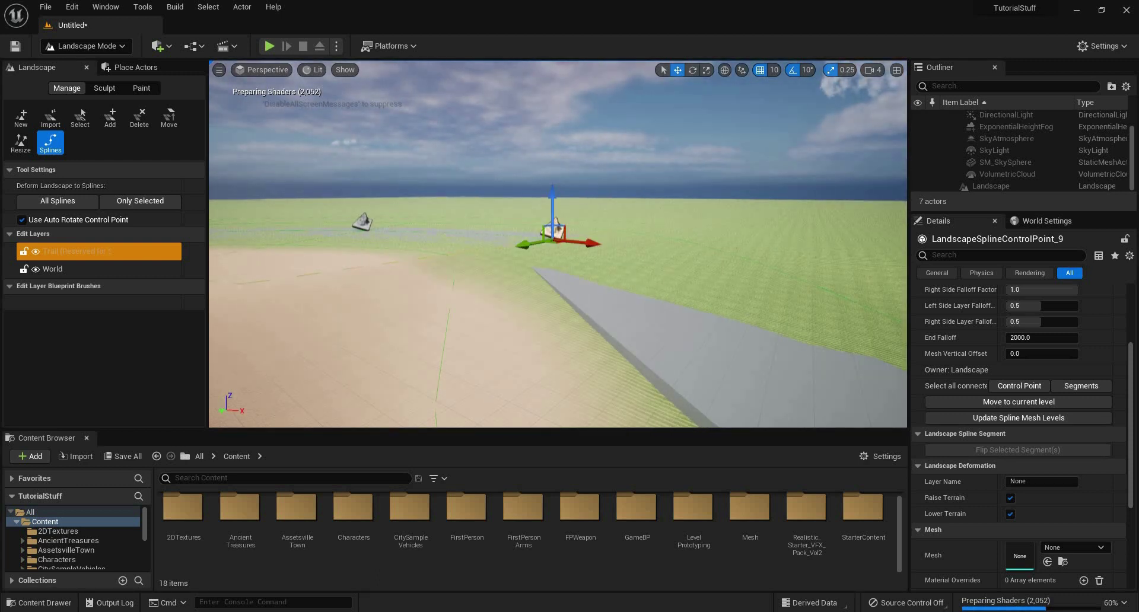
left_click_drag(552, 202, 553, 160)
Raise two more control points further along the trail, lifting the second one high enough to form a hill
right_click_drag(585, 195, 709, 190)
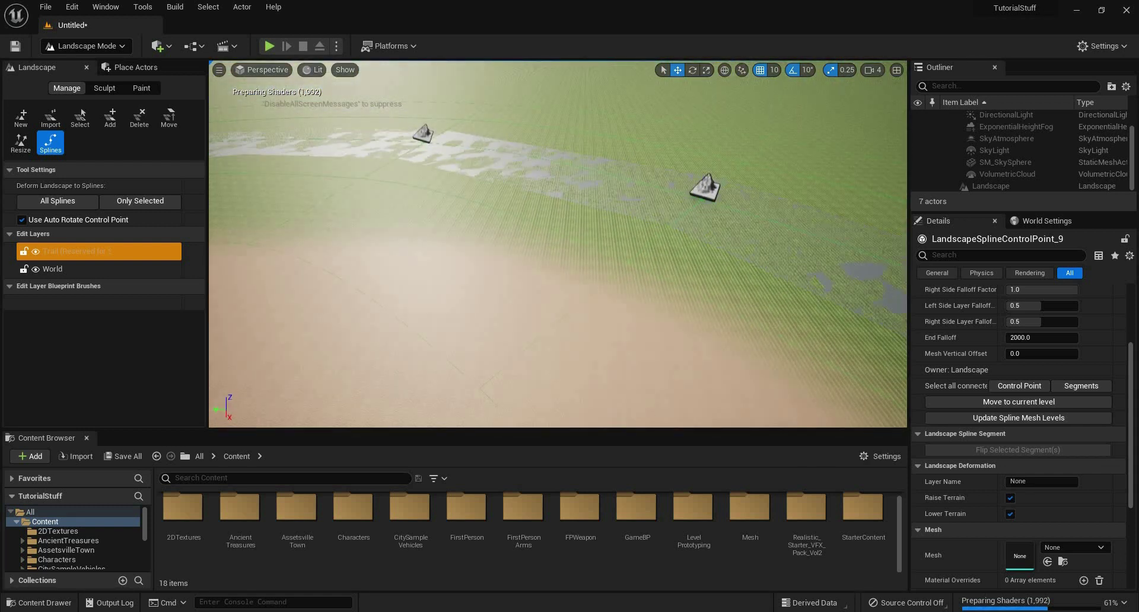
left_click(709, 189)
mouse_move(724, 120)
left_mouse_down()
mouse_move(718, 128)
mouse_move(727, 89)
mouse_move(730, 101)
left_mouse_up()
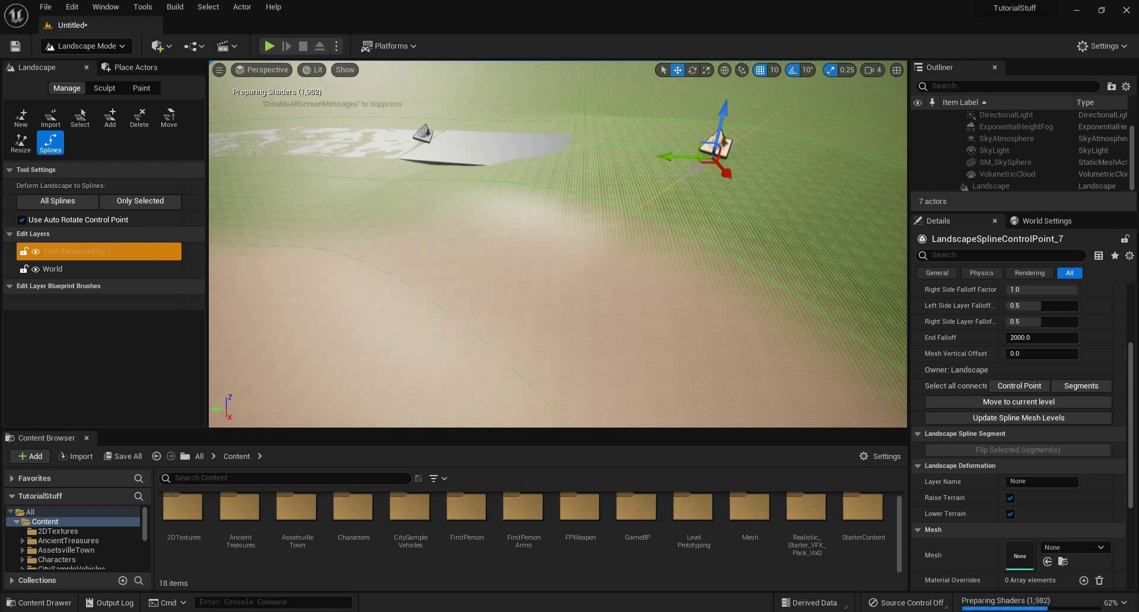
right_click_drag(656, 188, 626, 200)
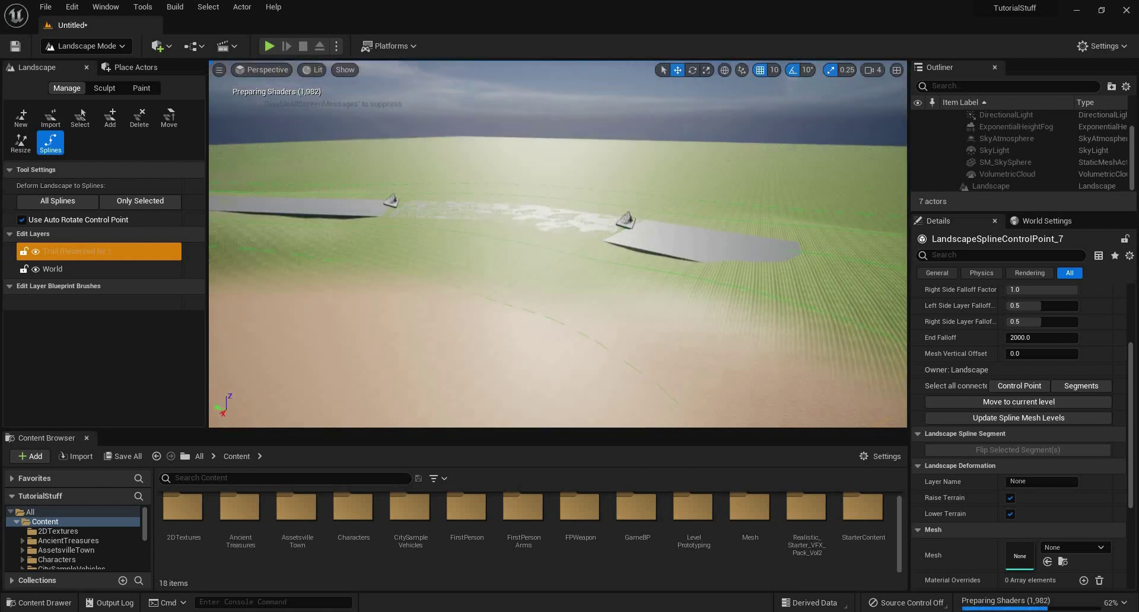
left_click_drag(628, 185, 632, 138)
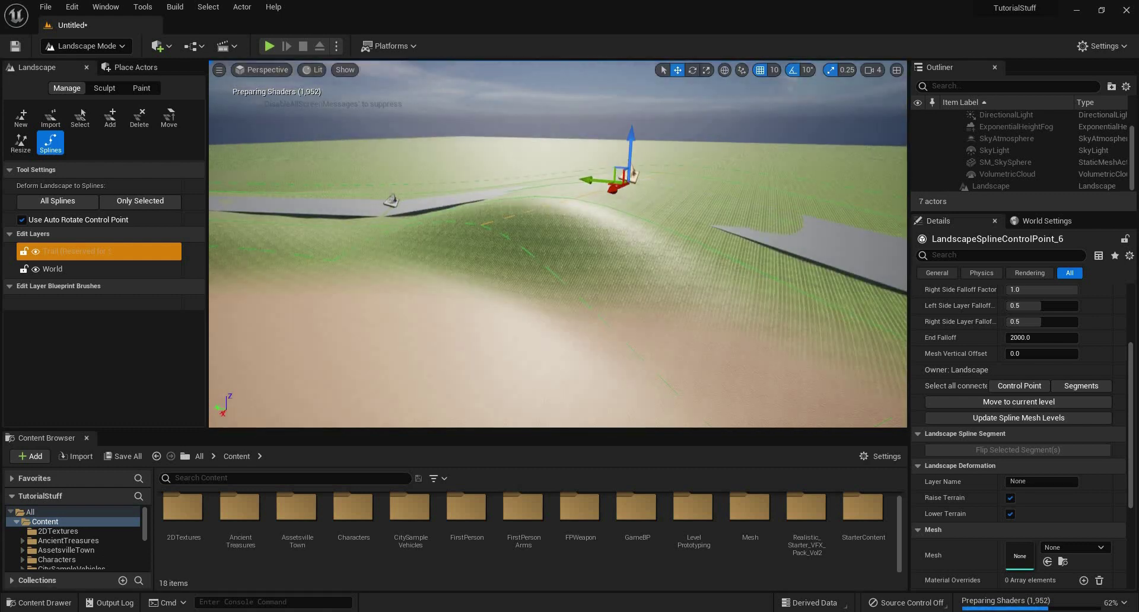
right_click_drag(406, 224, 330, 240)
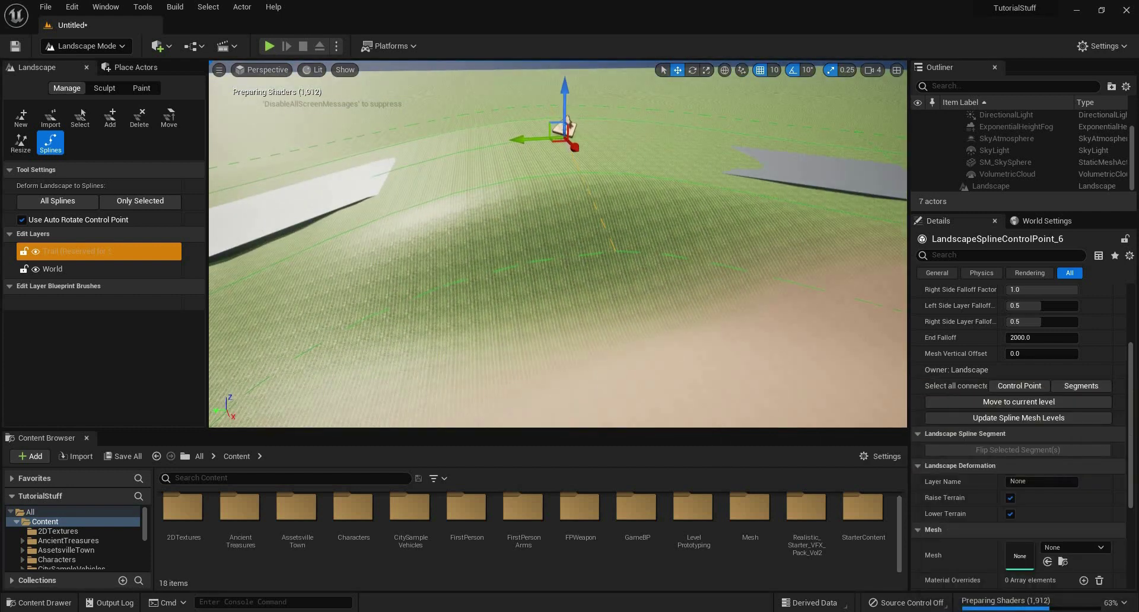
Raise the path's fifth control point slightly more
right_click_drag(557, 243, 700, 278)
right_click_drag(574, 261, 653, 238)
right_click_drag(483, 206, 386, 140)
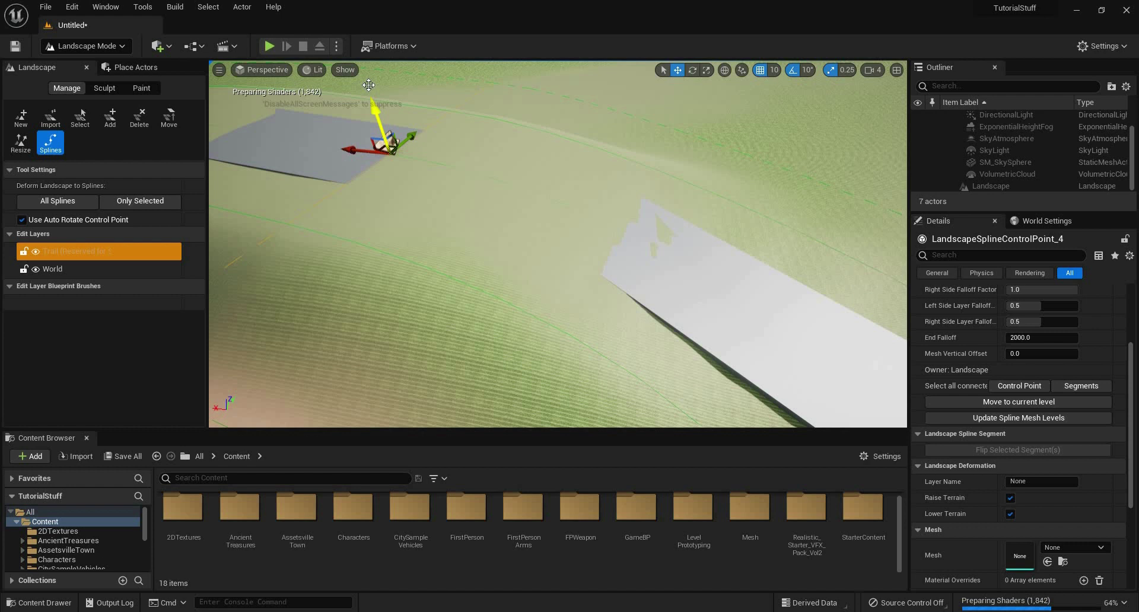
left_click_drag(372, 103, 363, 80)
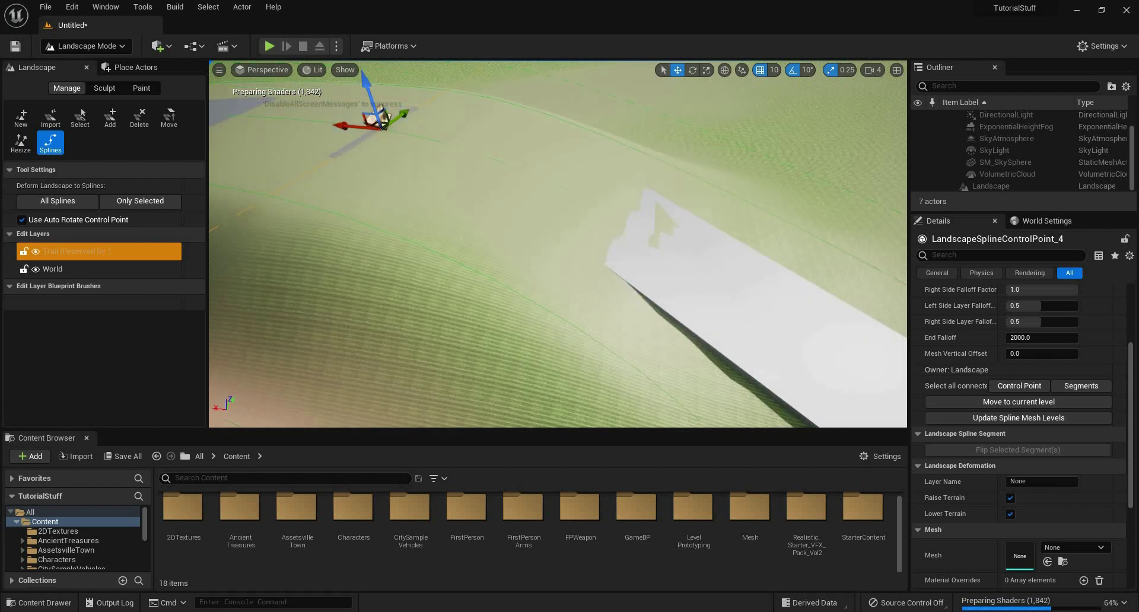
right_click_drag(558, 243, 429, 261)
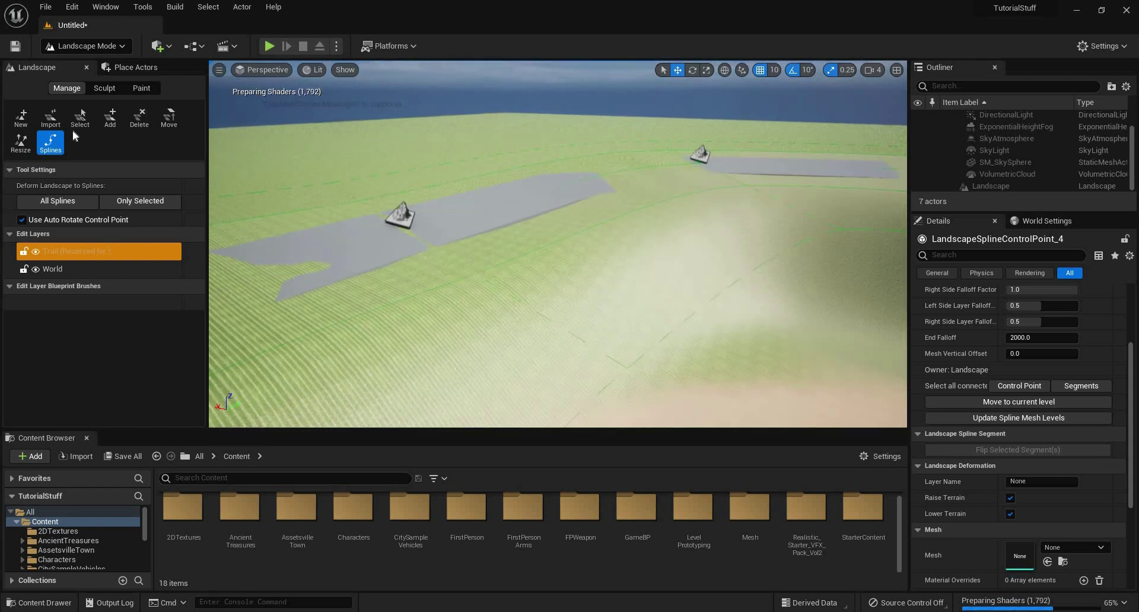
Switch to the recent project FantasyrojectStuff and accept the editor restart
left_click(46, 7)
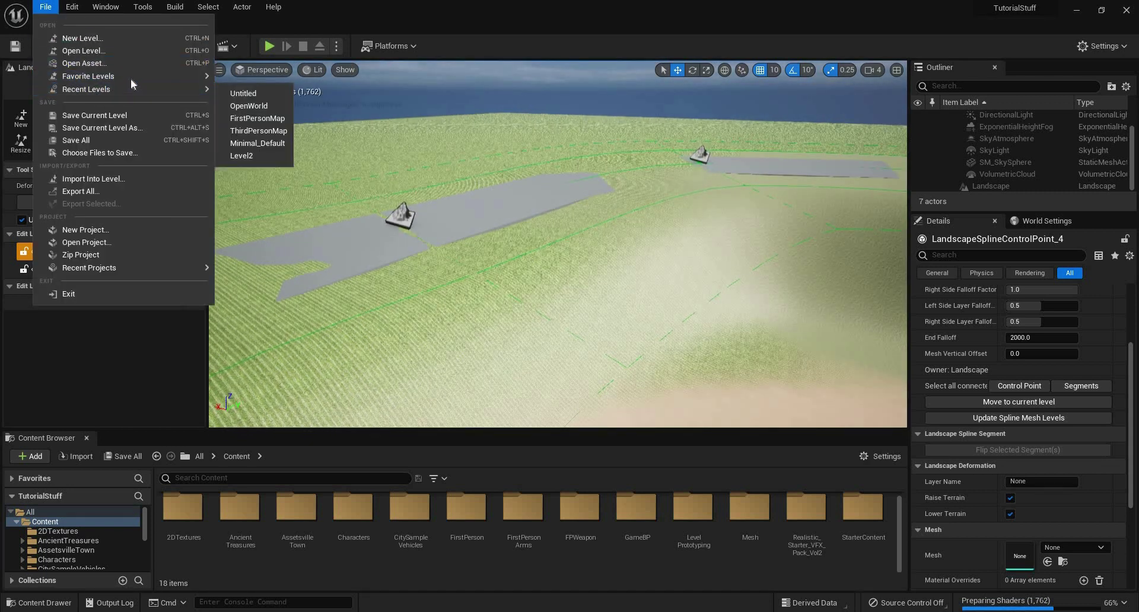
mouse_move(148, 267)
left_click(261, 284)
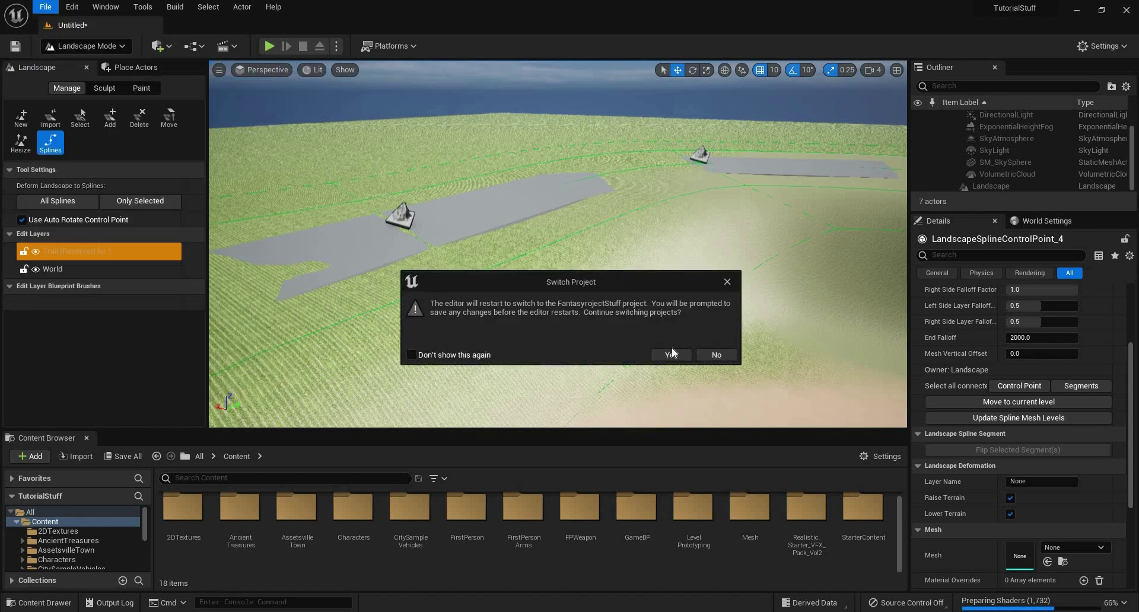
left_click(671, 355)
left_click(629, 445)
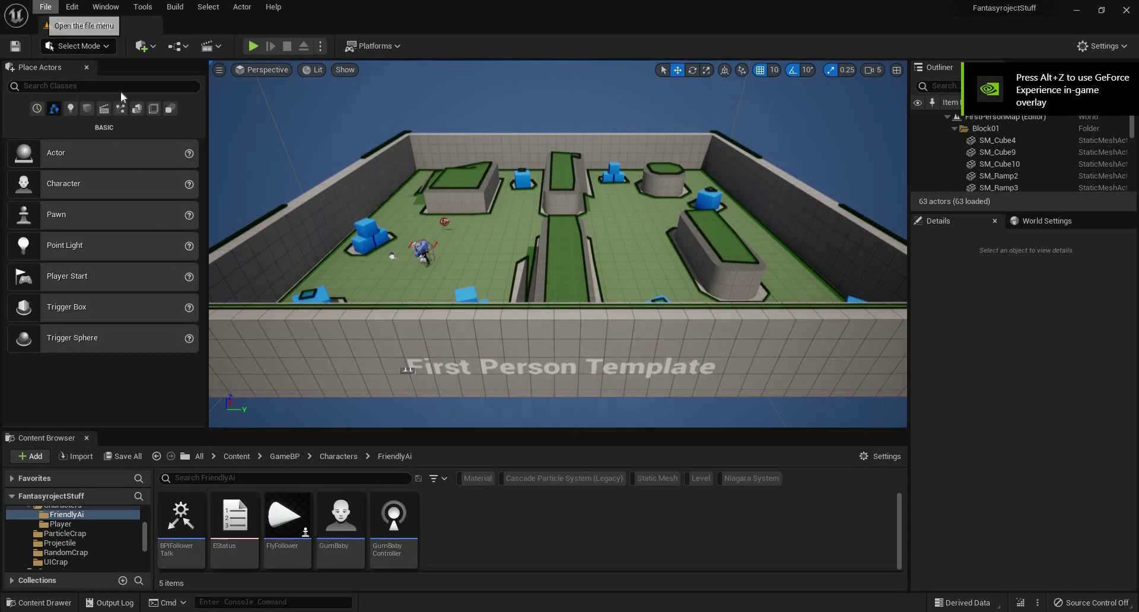
Open the recent level ForestStage
left_click(46, 6)
mouse_move(149, 89)
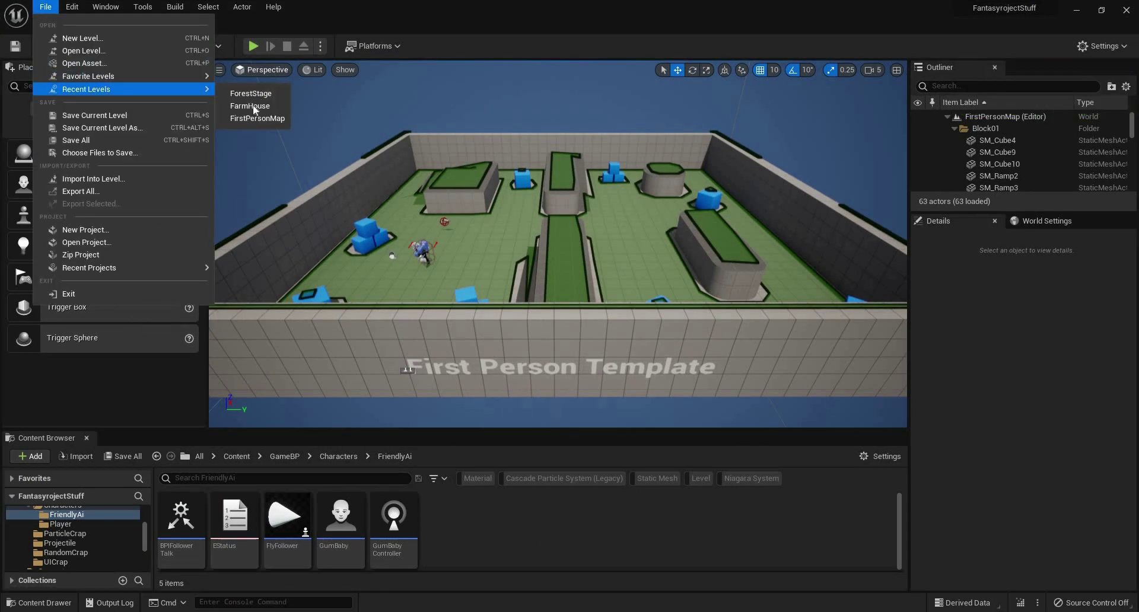
left_click(251, 93)
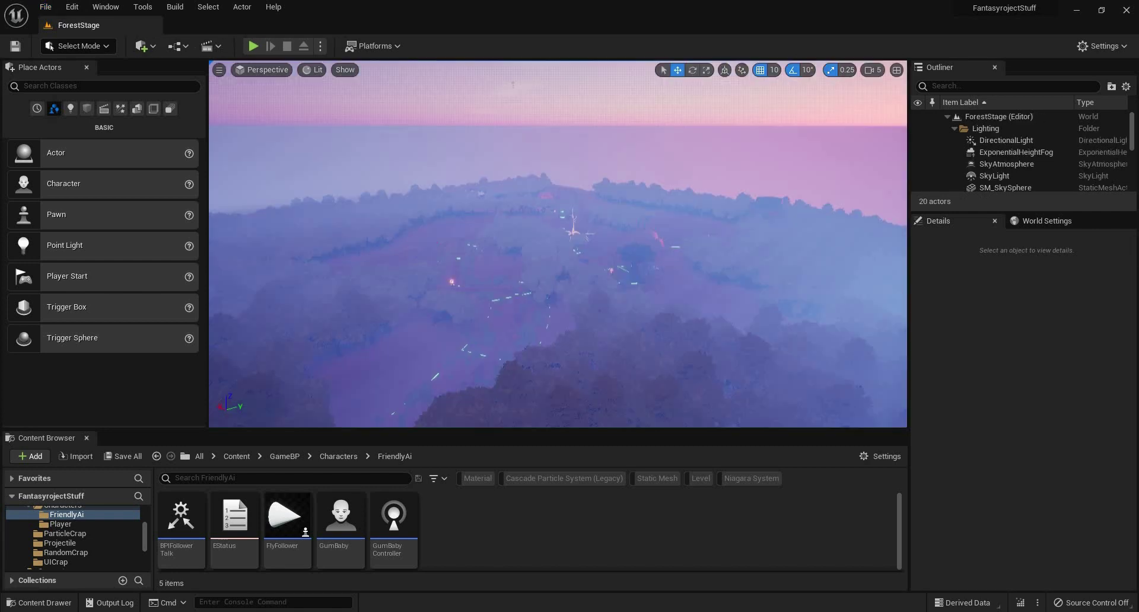
Go to the forest trail in the level and select the landscape
right_click_drag(558, 244, 598, 257)
key("w")
left_click(620, 189)
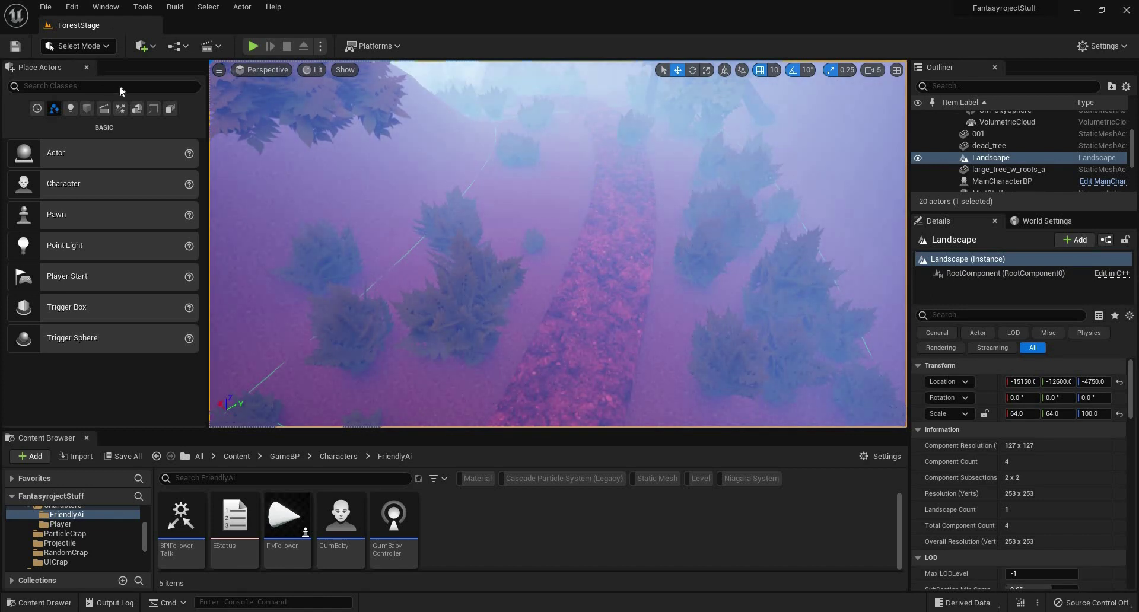
Switch to Landscape mode and activate the Splines tool for managing the forest landscape
left_click(77, 45)
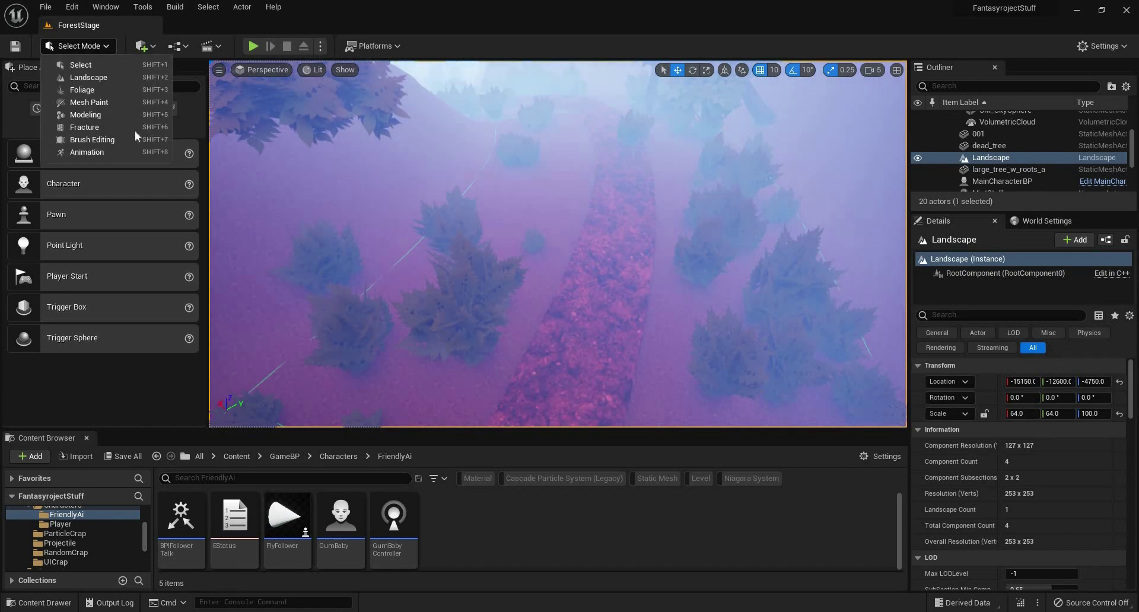
left_click(130, 79)
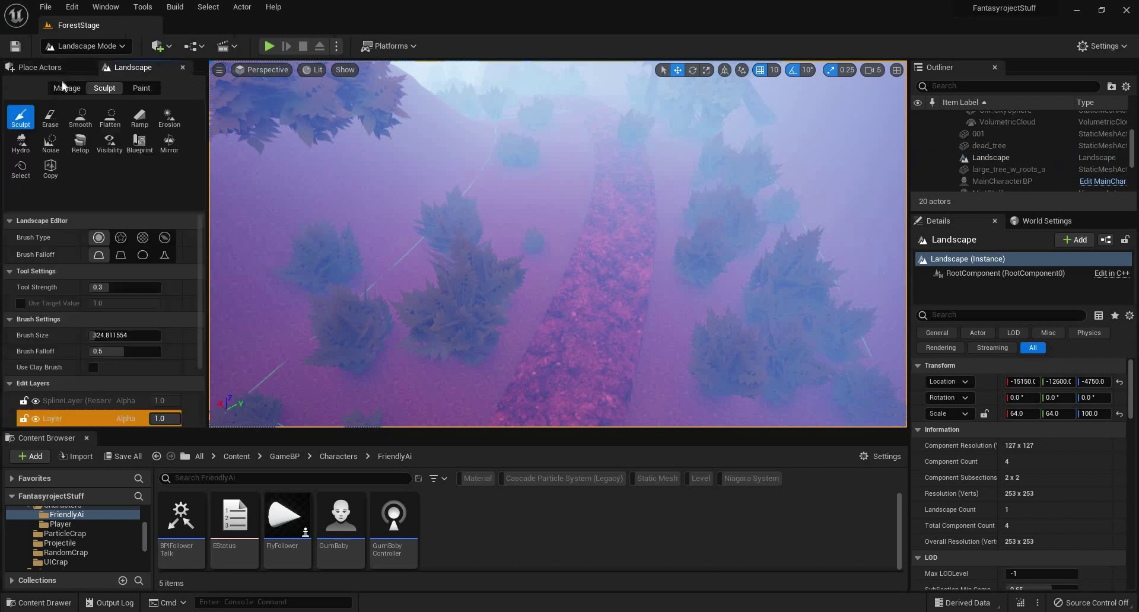
left_click(67, 88)
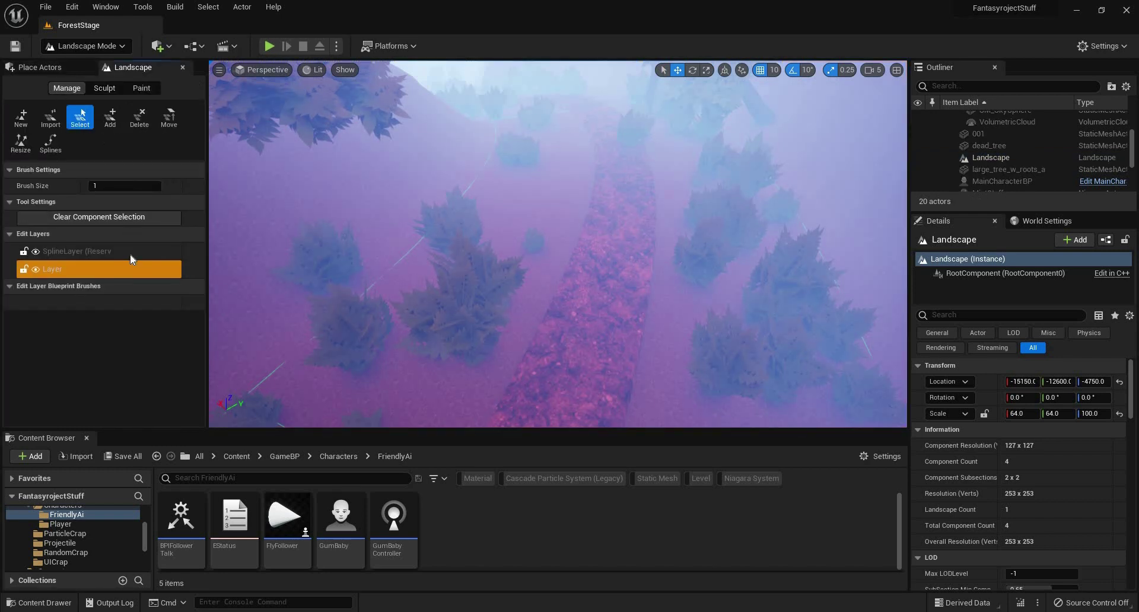
left_click(50, 142)
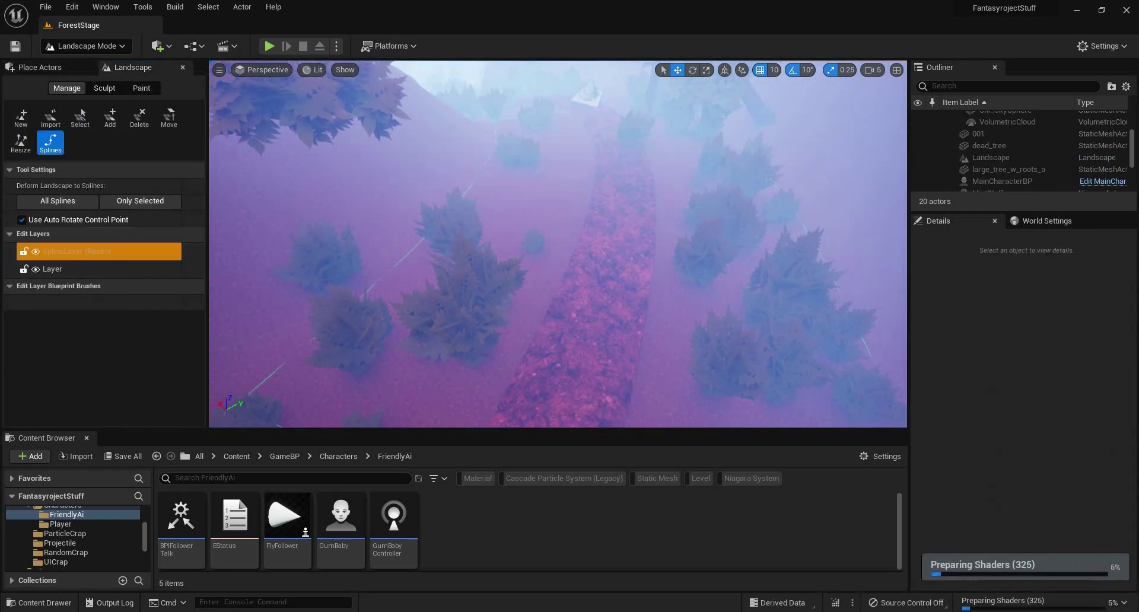
Examine the forest trail's landscape spline, selecting control points along the path and near the campfire
right_click_drag(593, 282, 599, 157)
left_click(588, 226)
right_click_drag(587, 229, 587, 229)
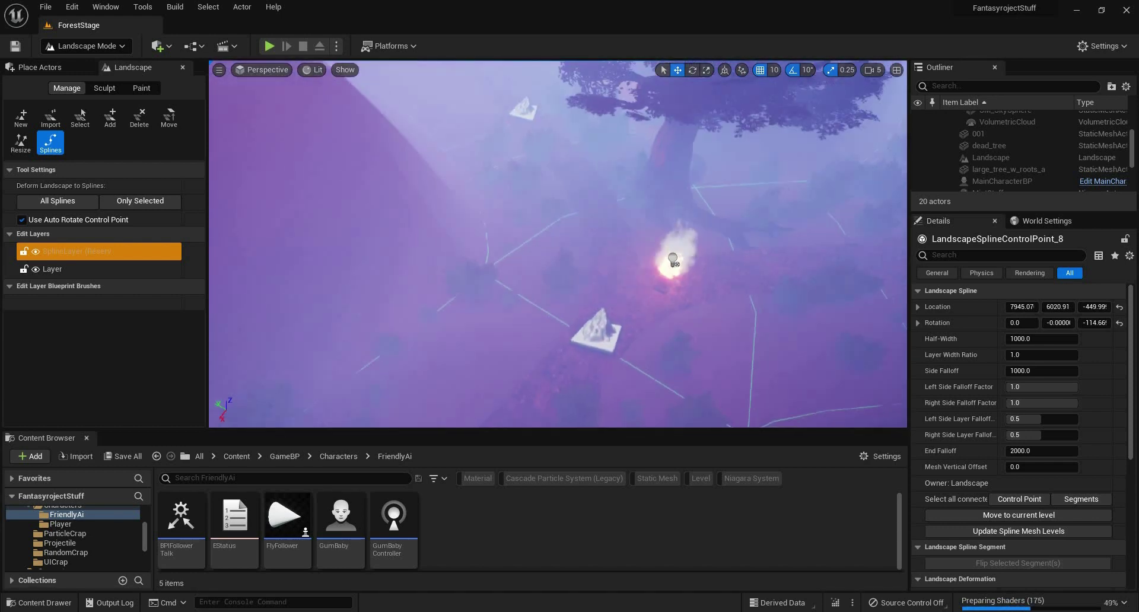
left_click(600, 329)
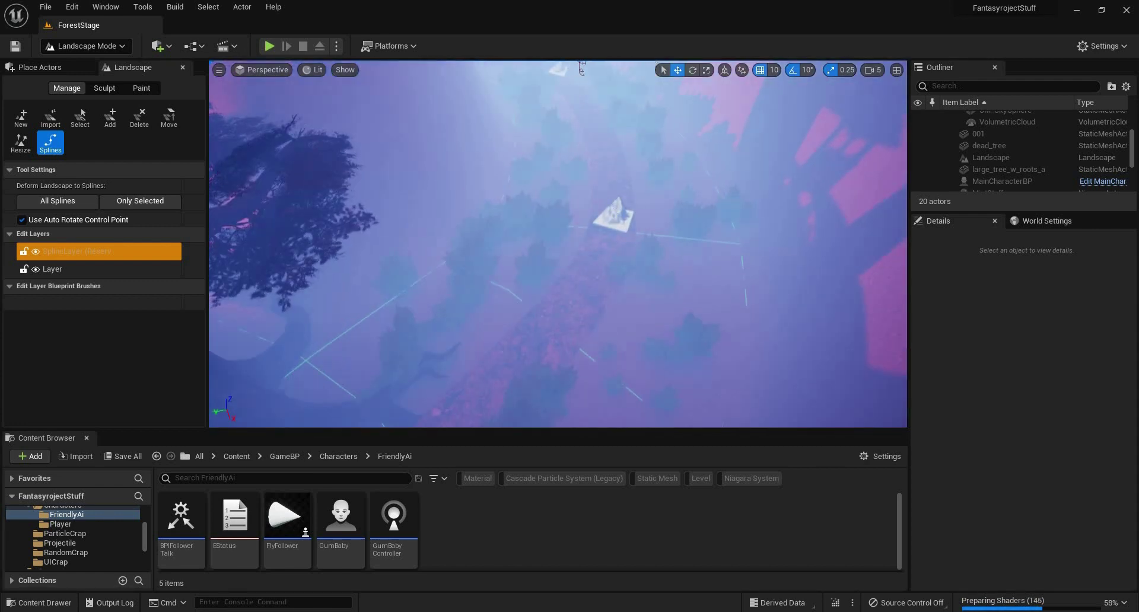
left_click(614, 210)
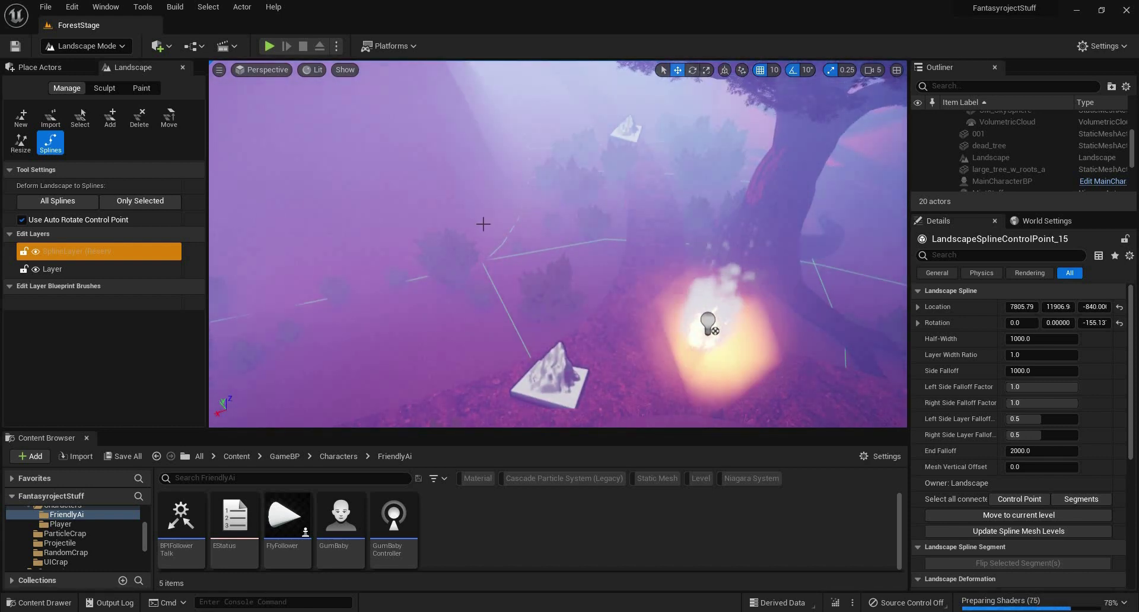
mouse_move(558, 244)
right_mouse_down()
mouse_move(599, 255)
mouse_move(718, 208)
mouse_move(688, 308)
mouse_move(819, 320)
mouse_move(836, 297)
mouse_move(789, 308)
mouse_move(872, 285)
mouse_move(896, 297)
mouse_move(617, 219)
mouse_move(599, 184)
mouse_move(706, 238)
mouse_move(629, 208)
mouse_move(558, 243)
right_mouse_up()
right_click_drag(485, 224, 652, 176)
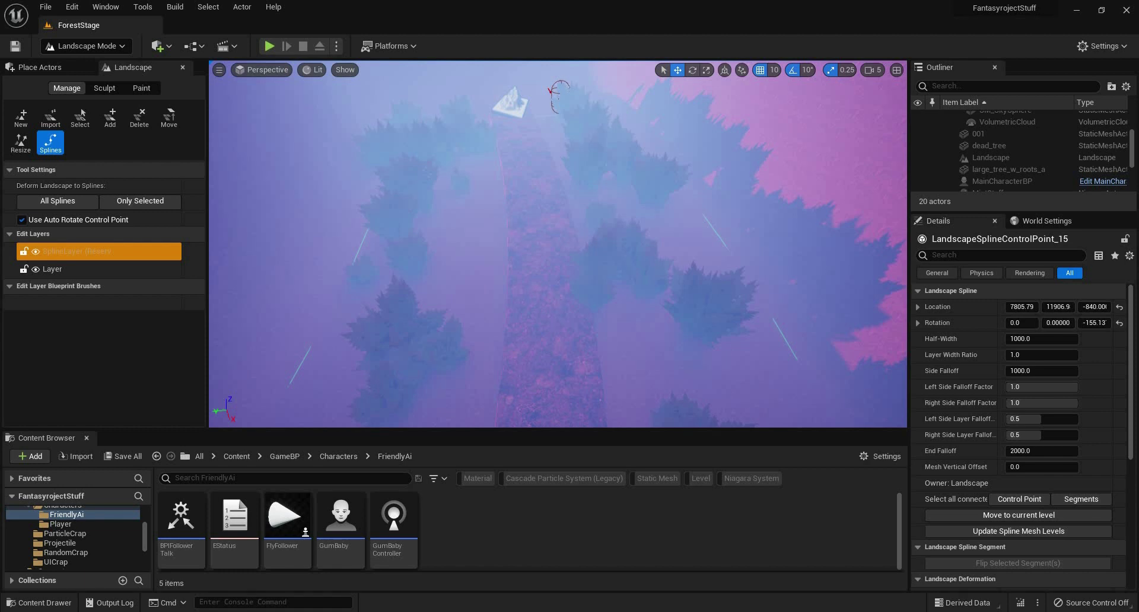
right_click_drag(558, 244, 209, 67)
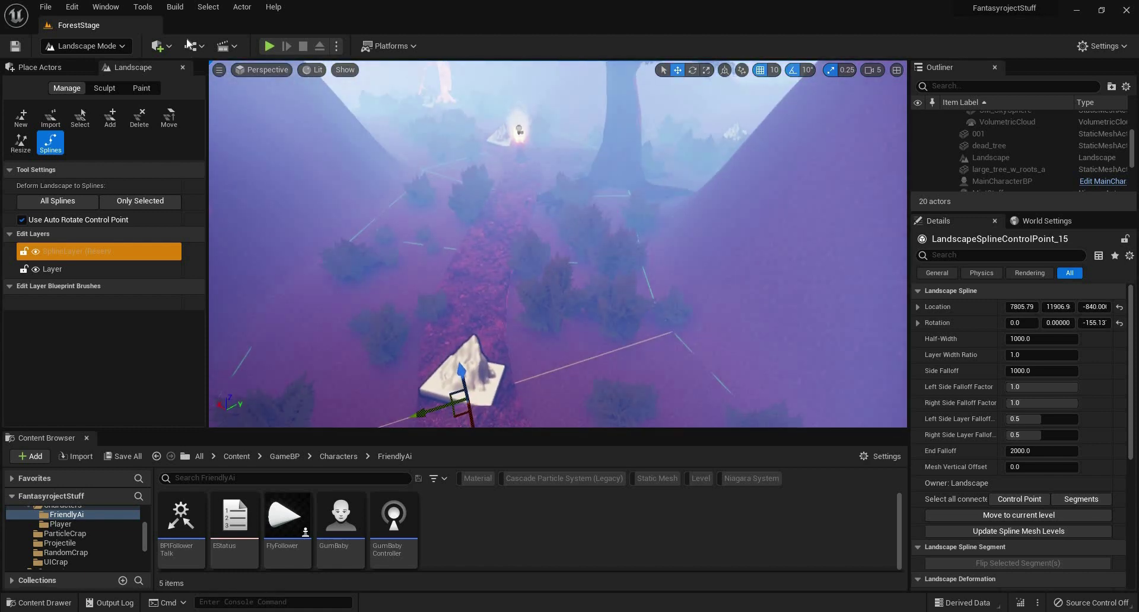
Open the recent level FirstPersonMap
left_click(45, 7)
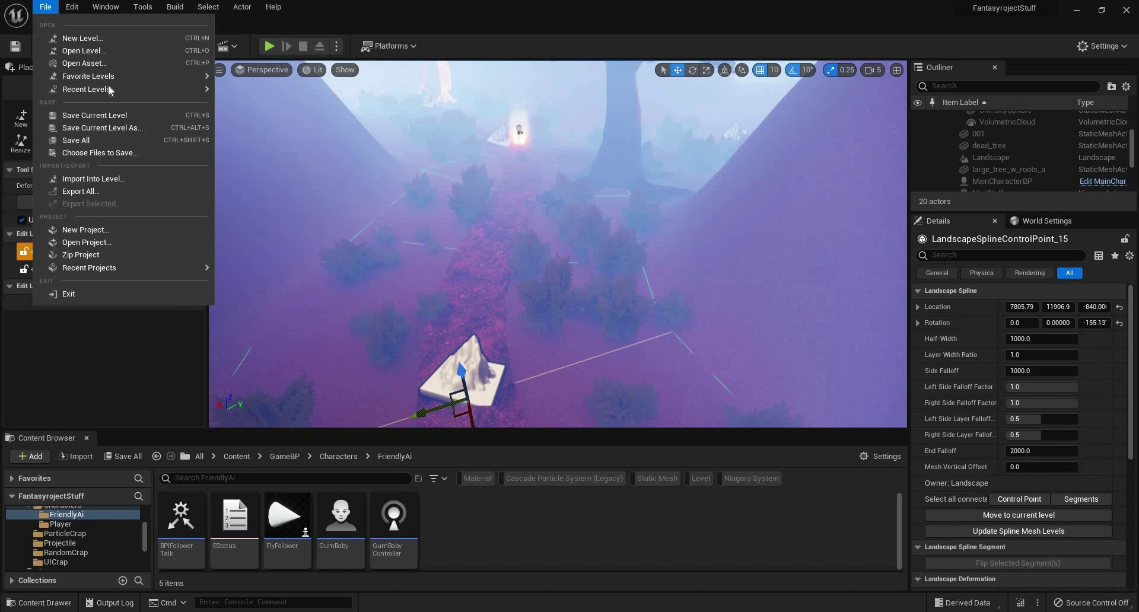
mouse_move(121, 90)
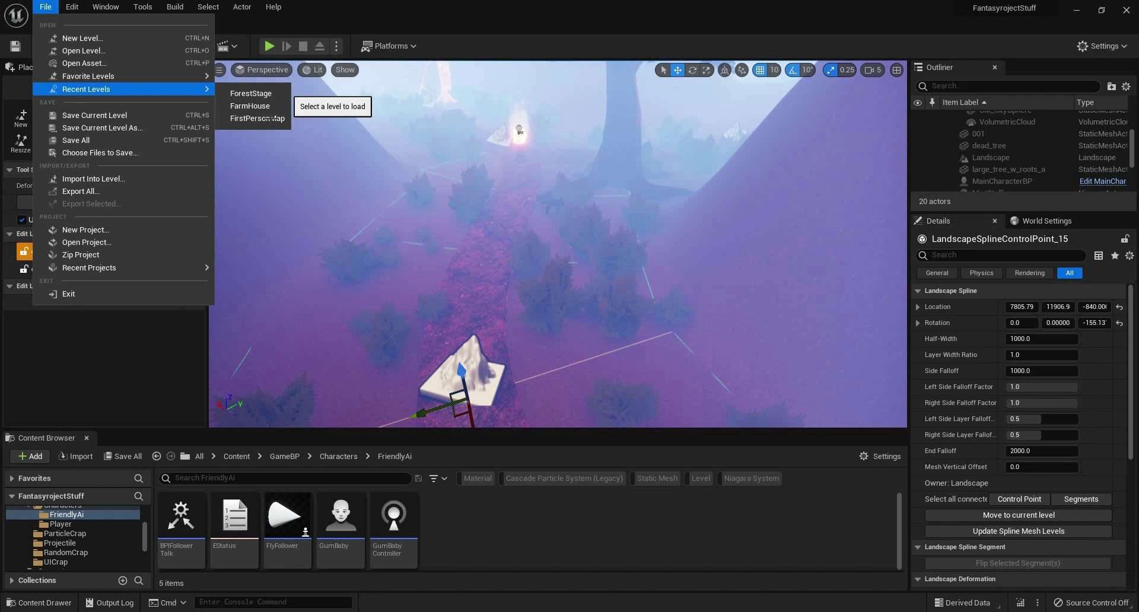
left_click(270, 119)
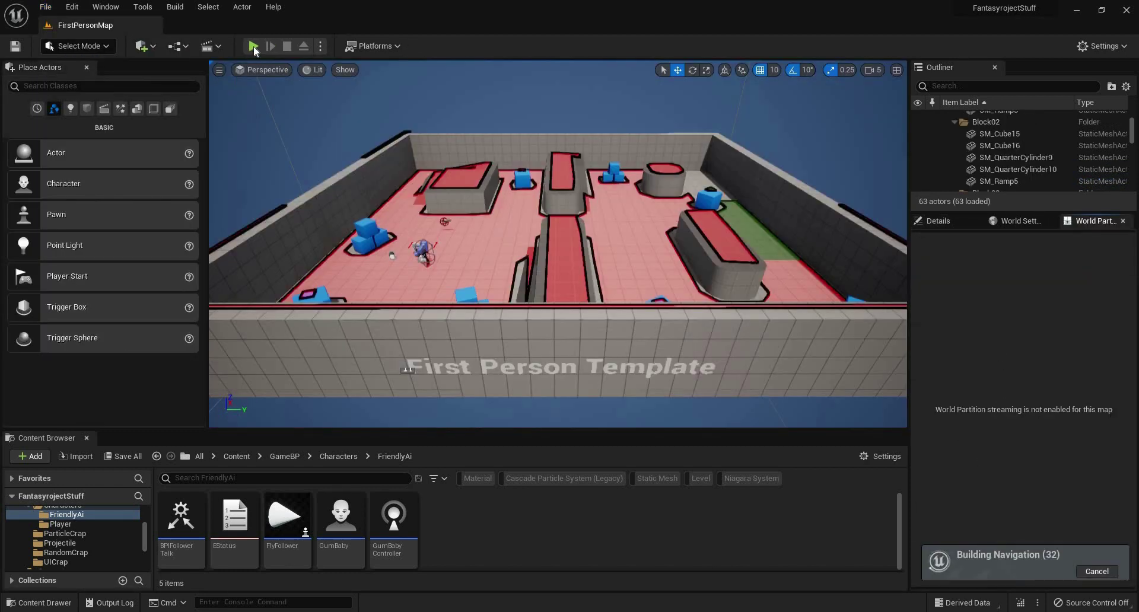
Play-test FirstPersonMap, moving and jumping around the arena to observe the flying cone follower, and end the session
left_click(253, 47)
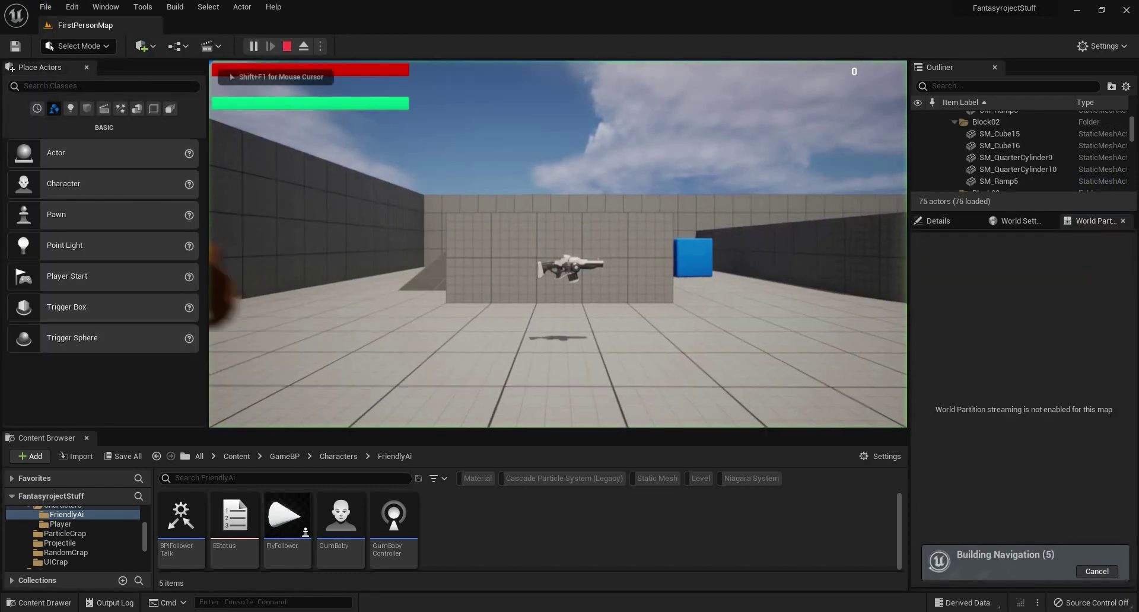
key("w")
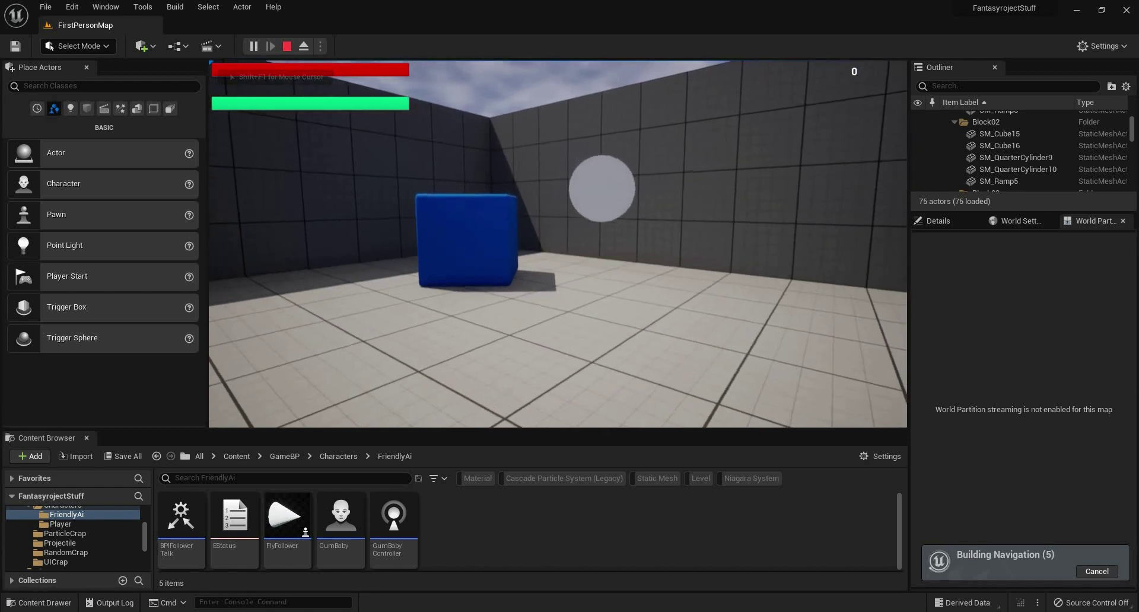
key("s")
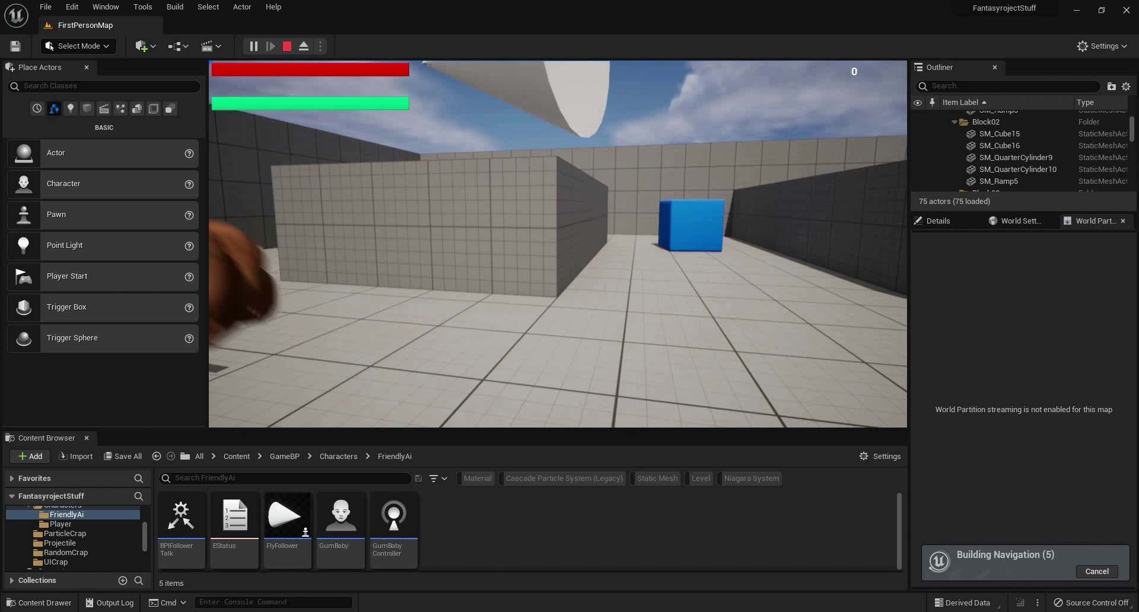
key("w")
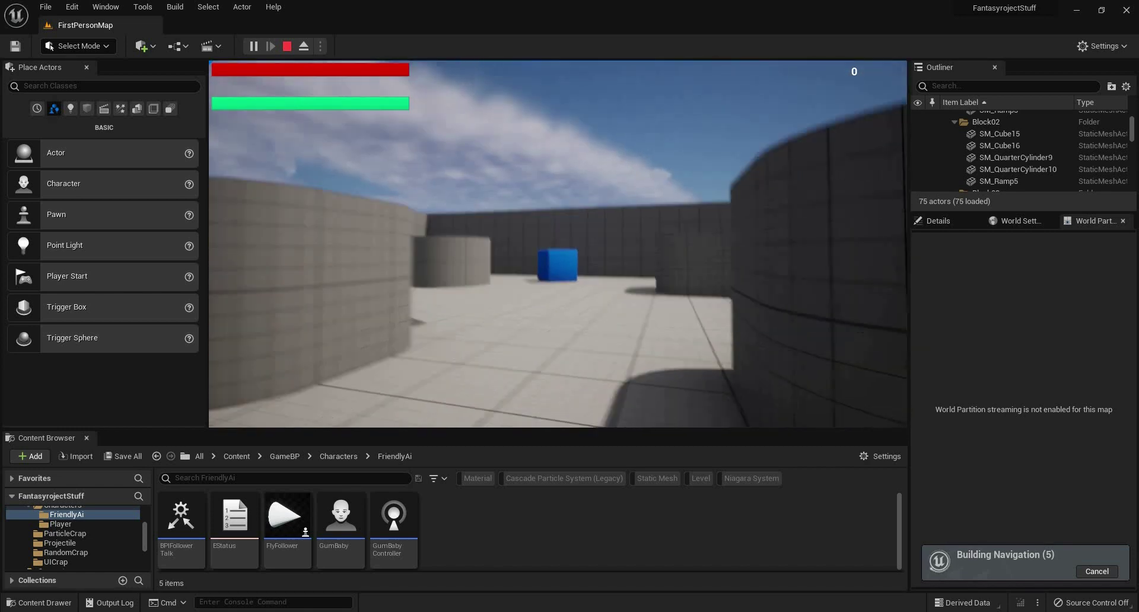
key("w")
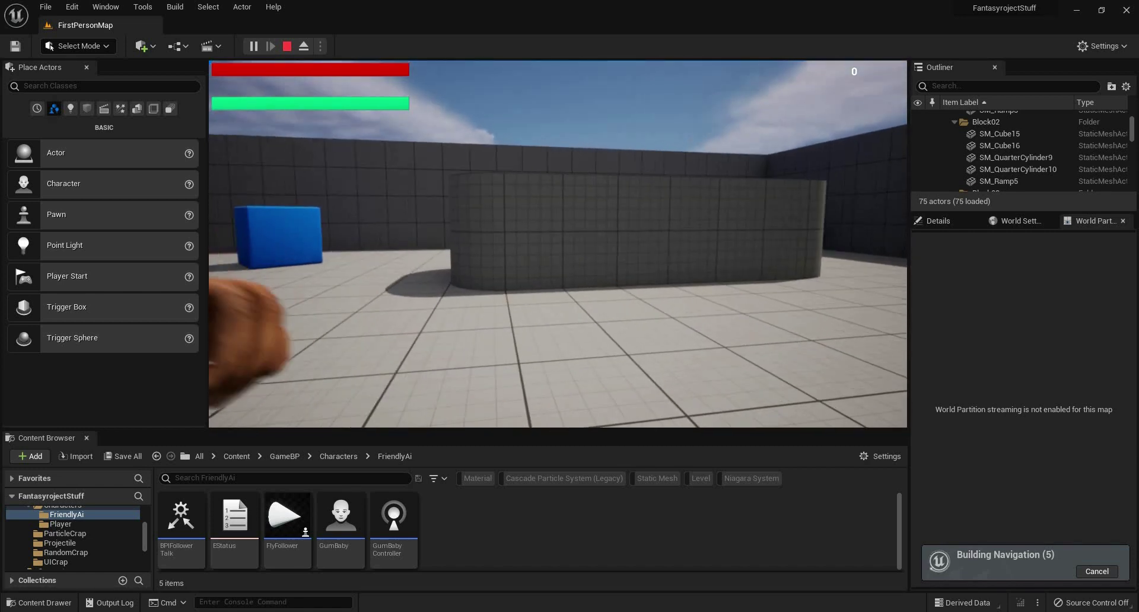
key("w")
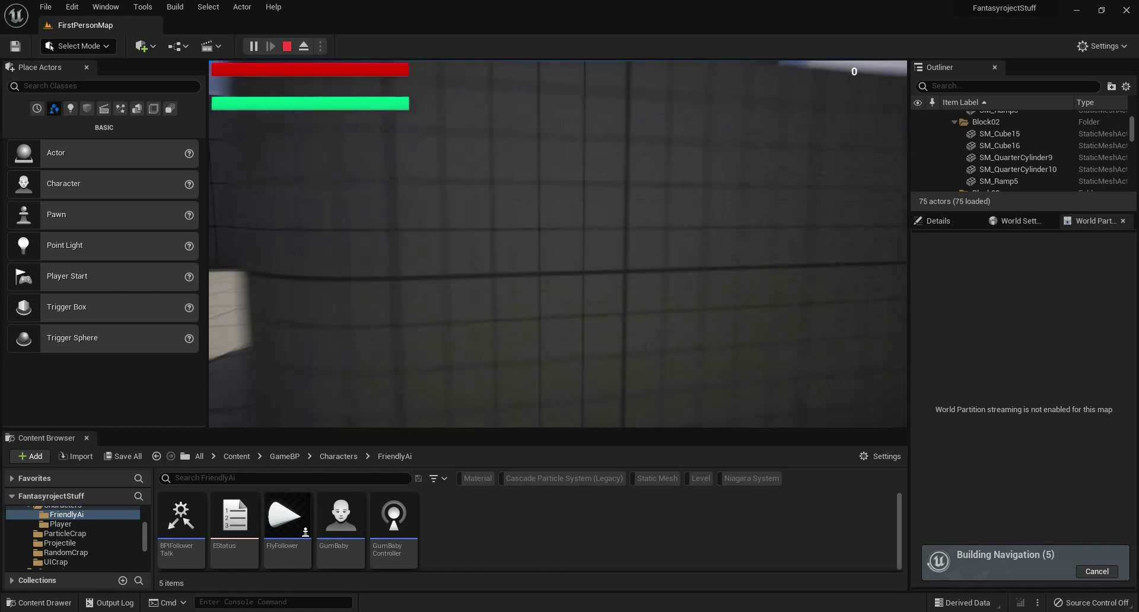
key("s")
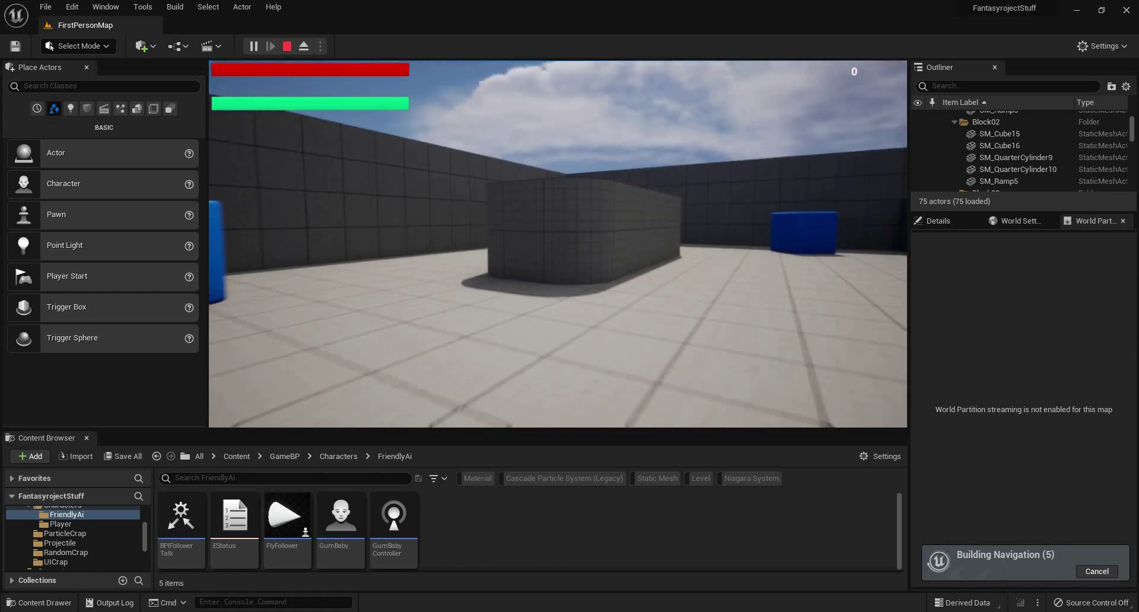
key("s")
key("w")
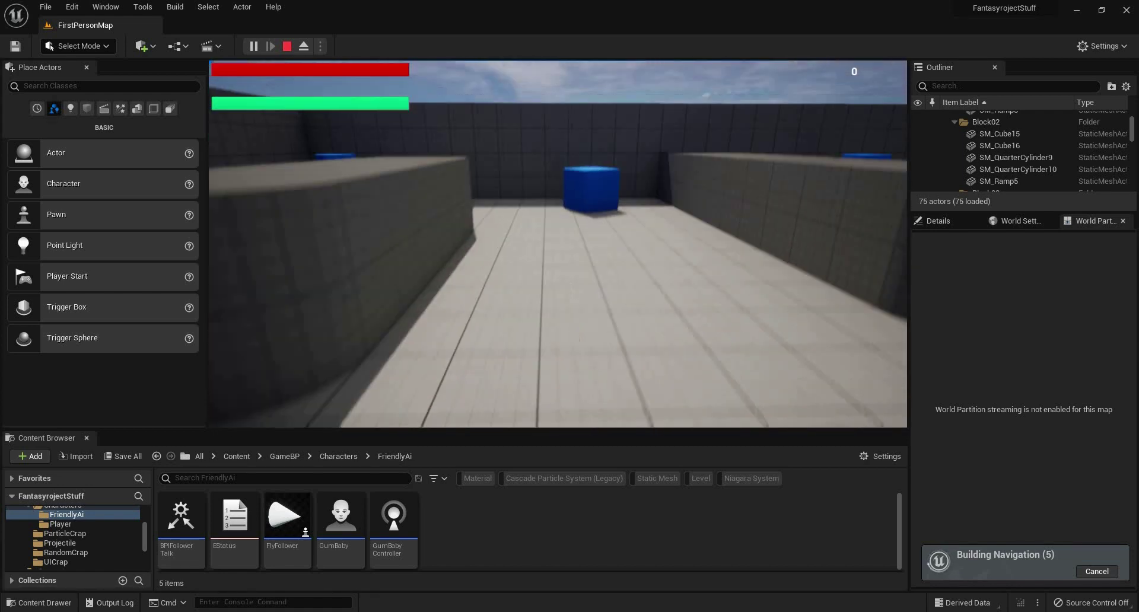
key("w")
key("space")
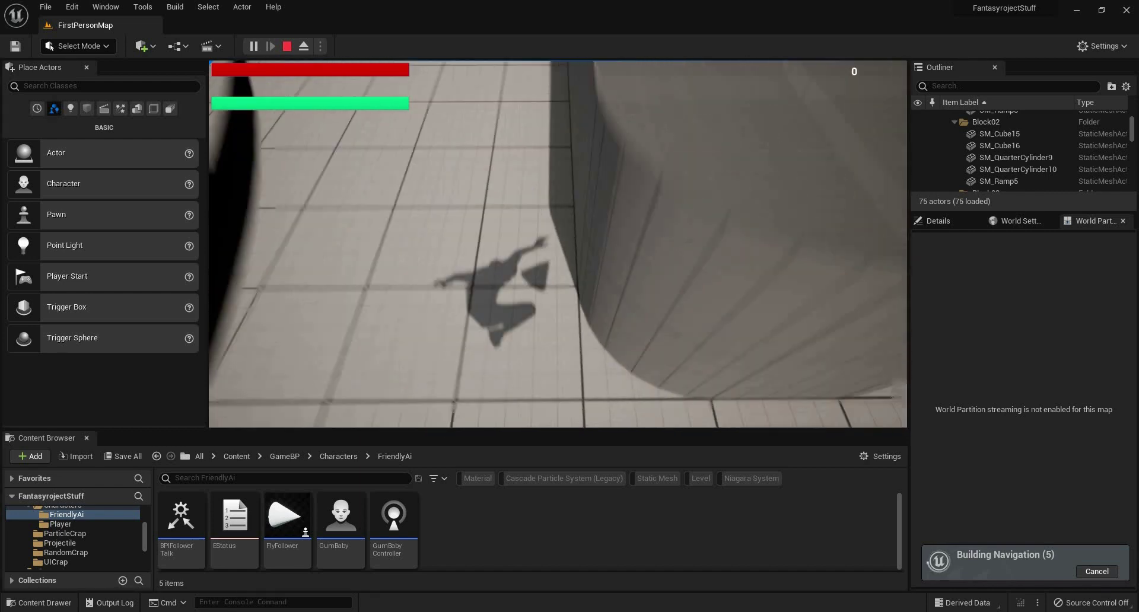
key("w")
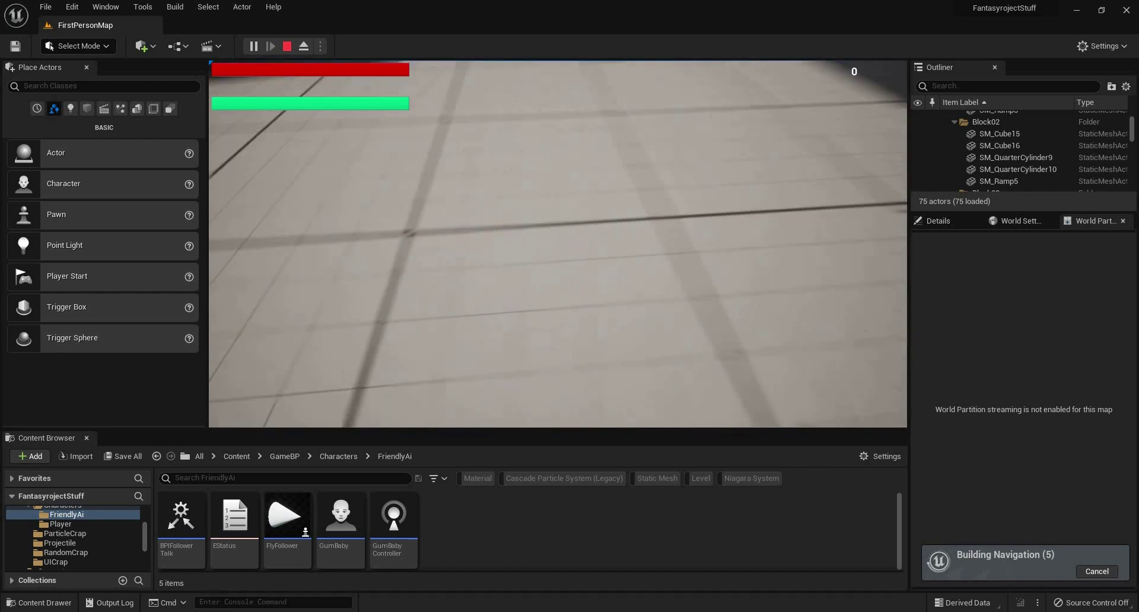
key("w")
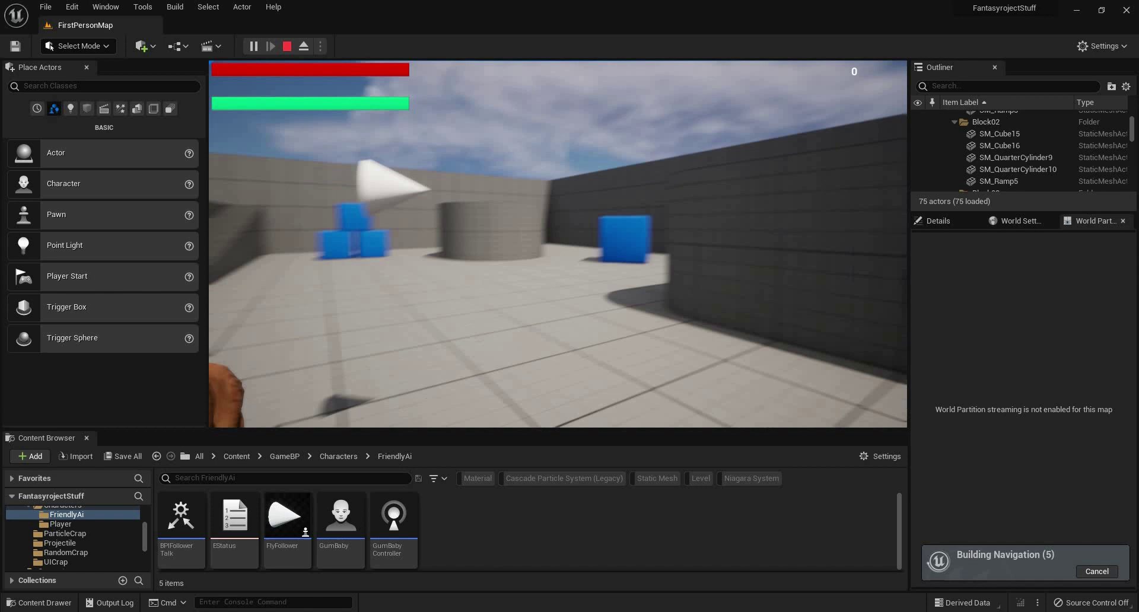
key("Escape")
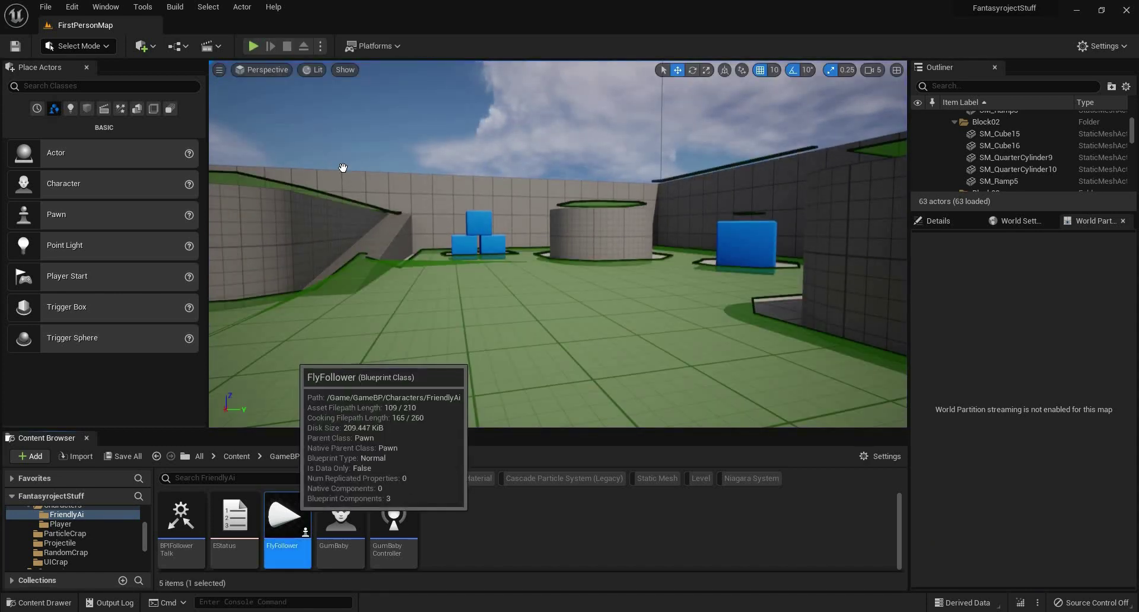
Open the FlyFollower blueprint and examine its Event Graph, from the visibility Flip Flop through RInterp To to the Normalize velocity logic
double_click(285, 519)
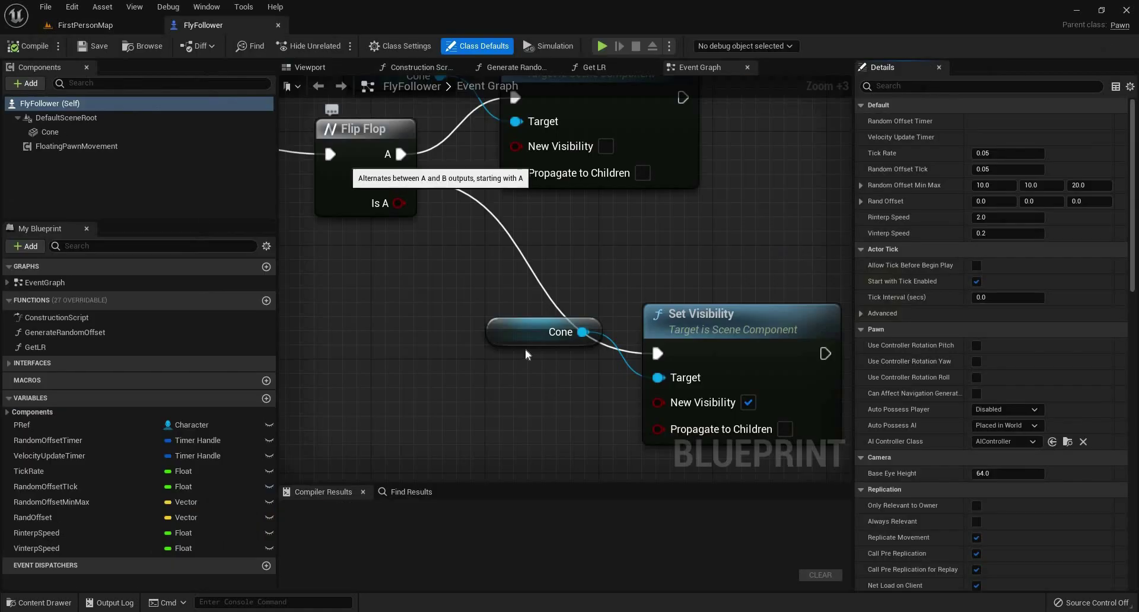
scroll(525, 349, "down", 11)
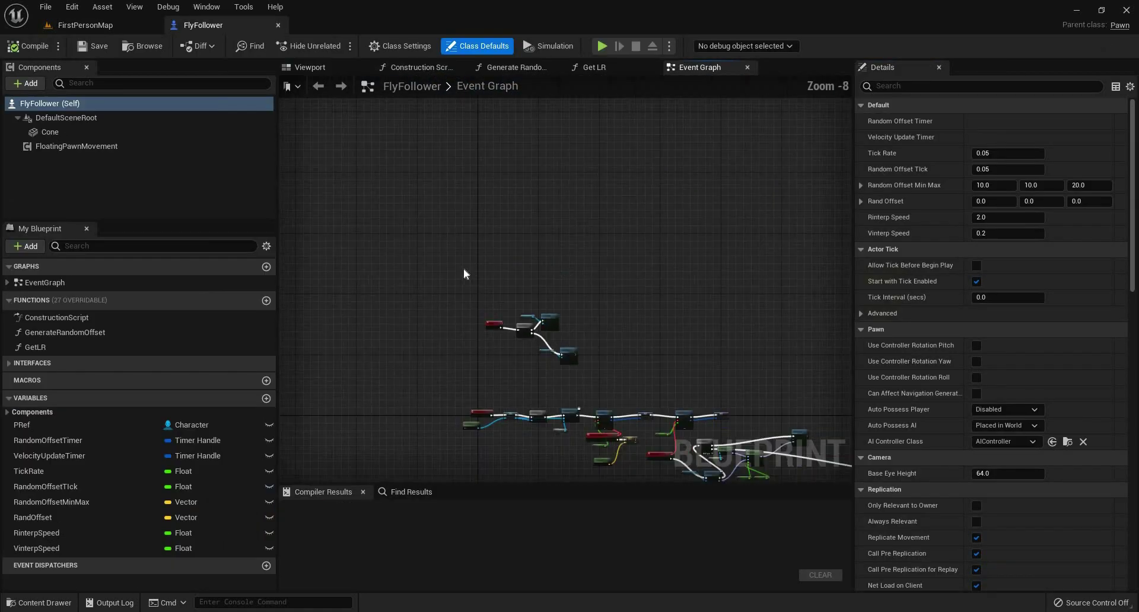
right_click_drag(568, 436, 328, 288)
scroll(452, 306, "up", 8)
right_click_drag(753, 401, 397, 296)
right_click_drag(777, 298, 499, 270)
scroll(655, 302, "down", 7)
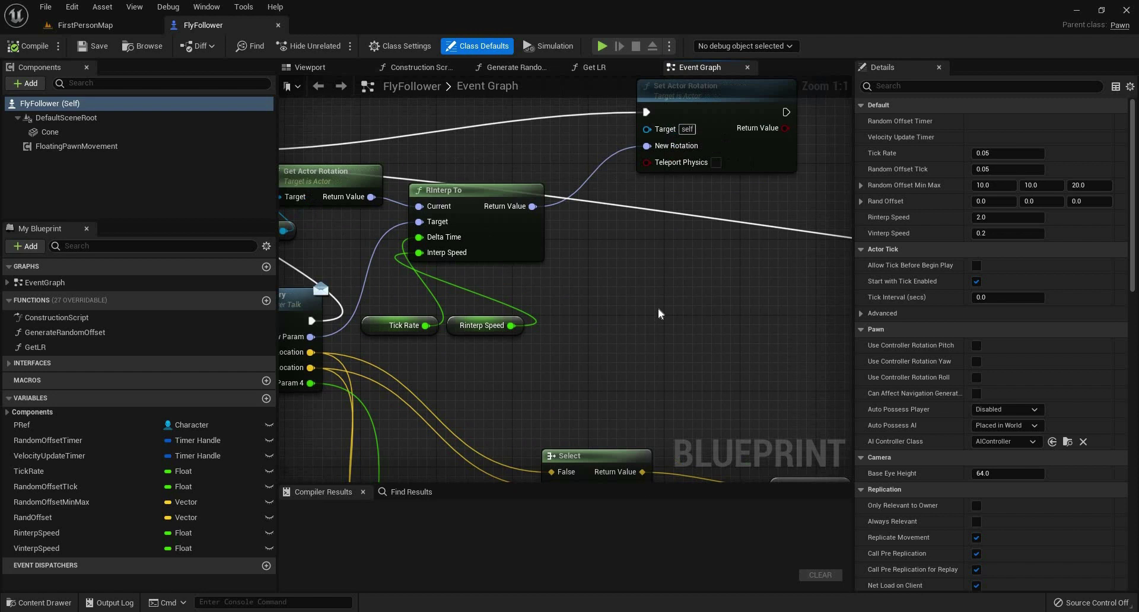
scroll(521, 321, "up", 7)
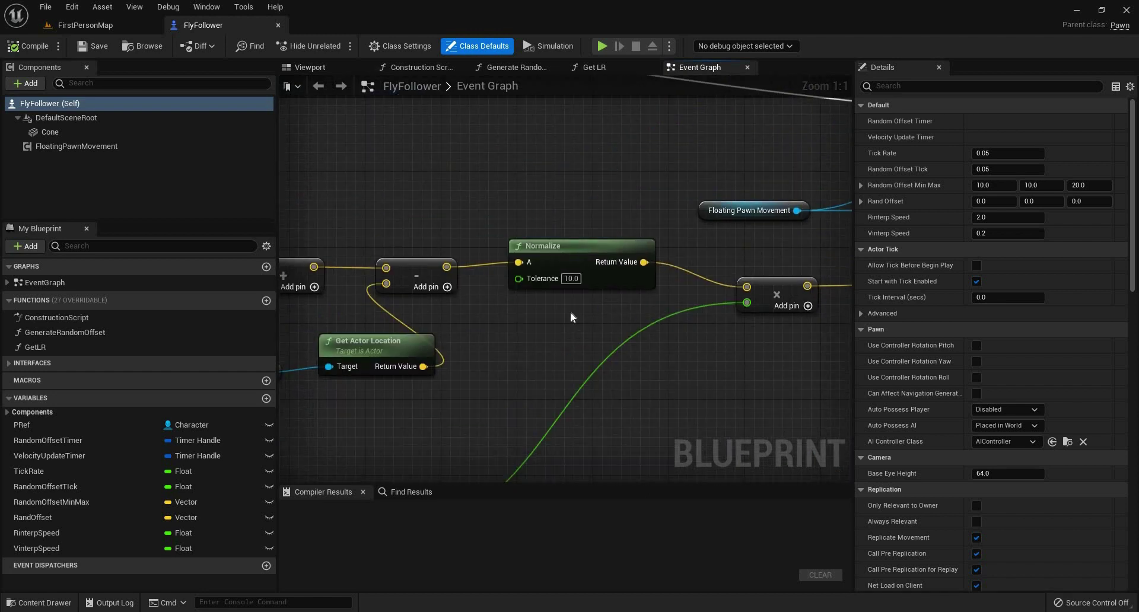
scroll(570, 313, "up", 4)
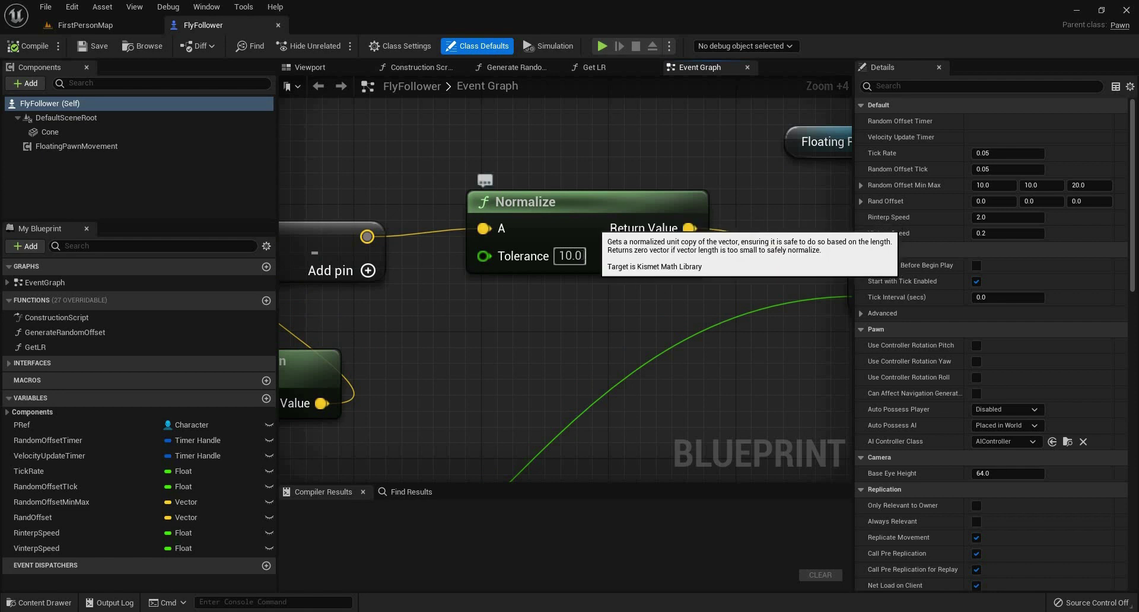
right_click_drag(722, 352, 448, 369)
scroll(457, 396, "down", 4)
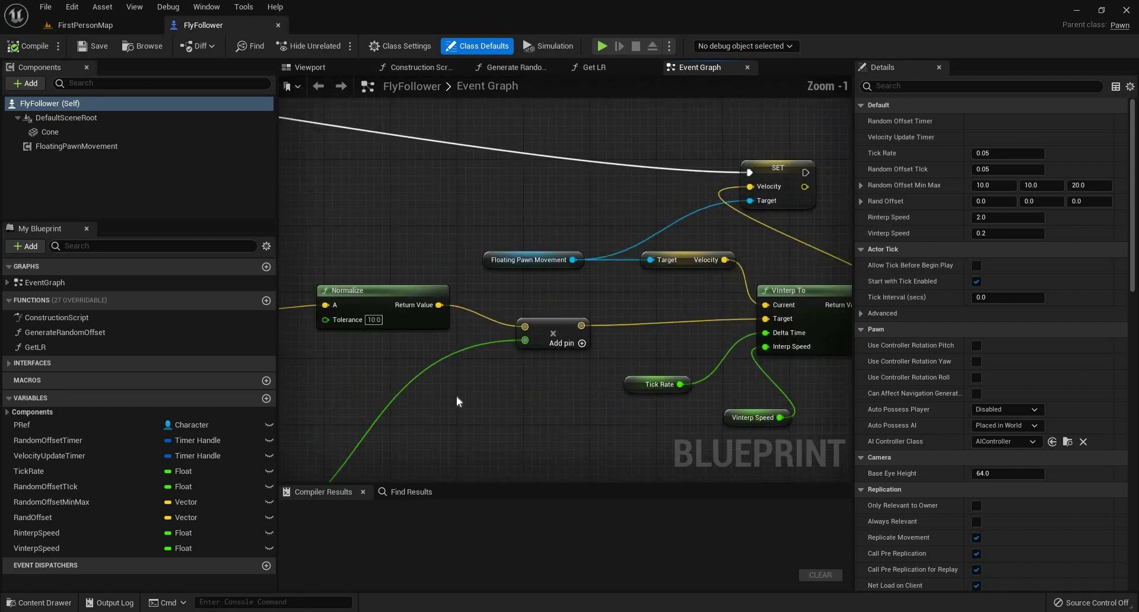
Inspect the Vinterp Speed and Tick Rate variables feeding VInterp To, and return to the FirstPersonMap level
scroll(430, 349, "up", 3)
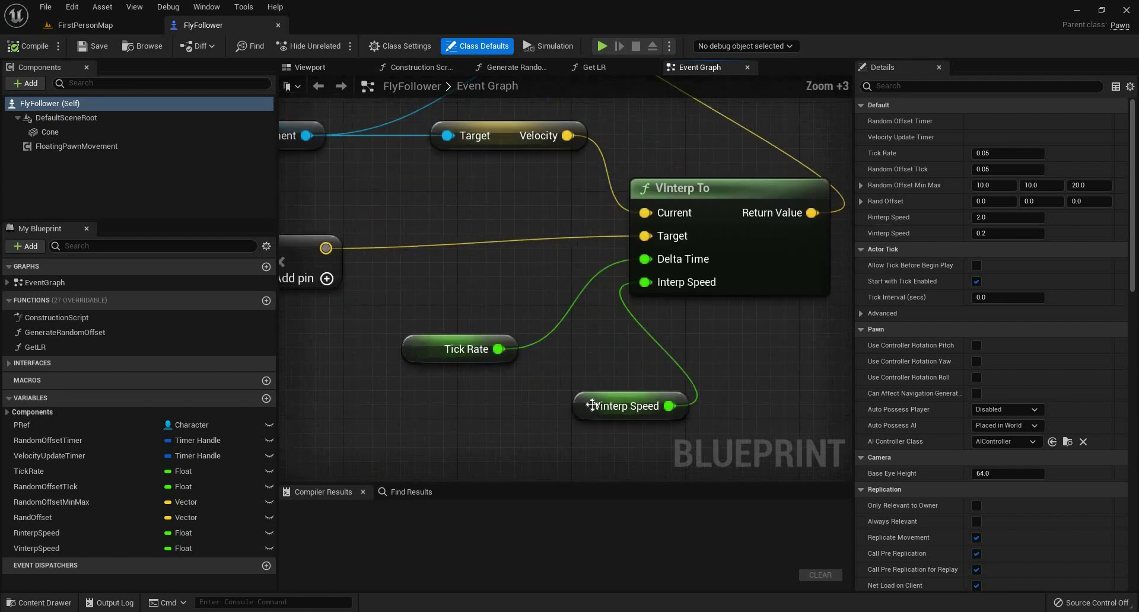
left_click(600, 406)
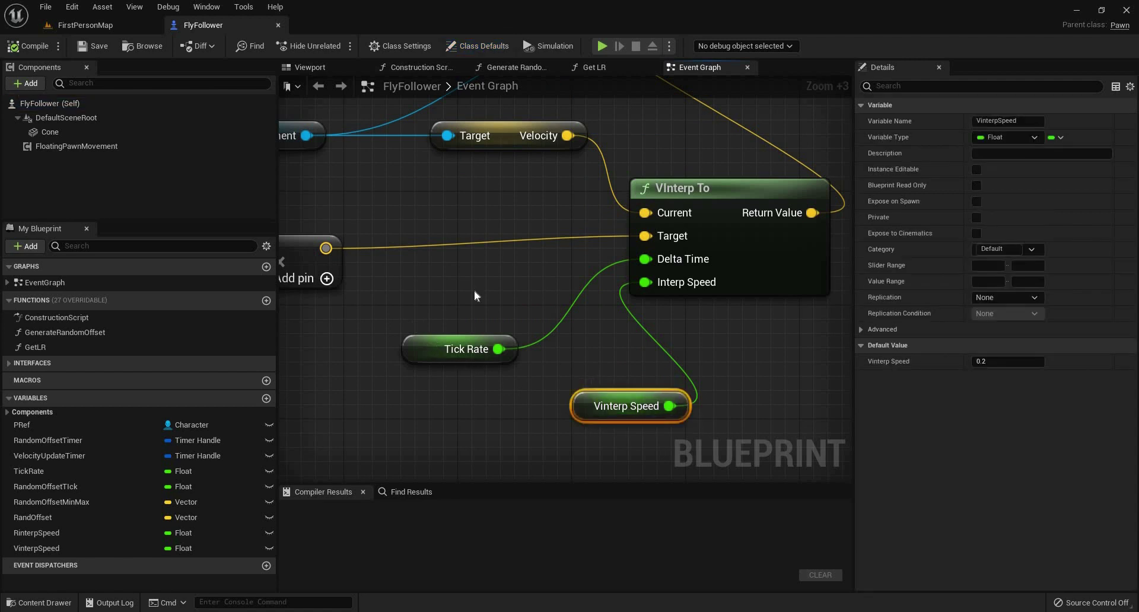
left_click(463, 348)
right_click_drag(527, 328, 577, 356)
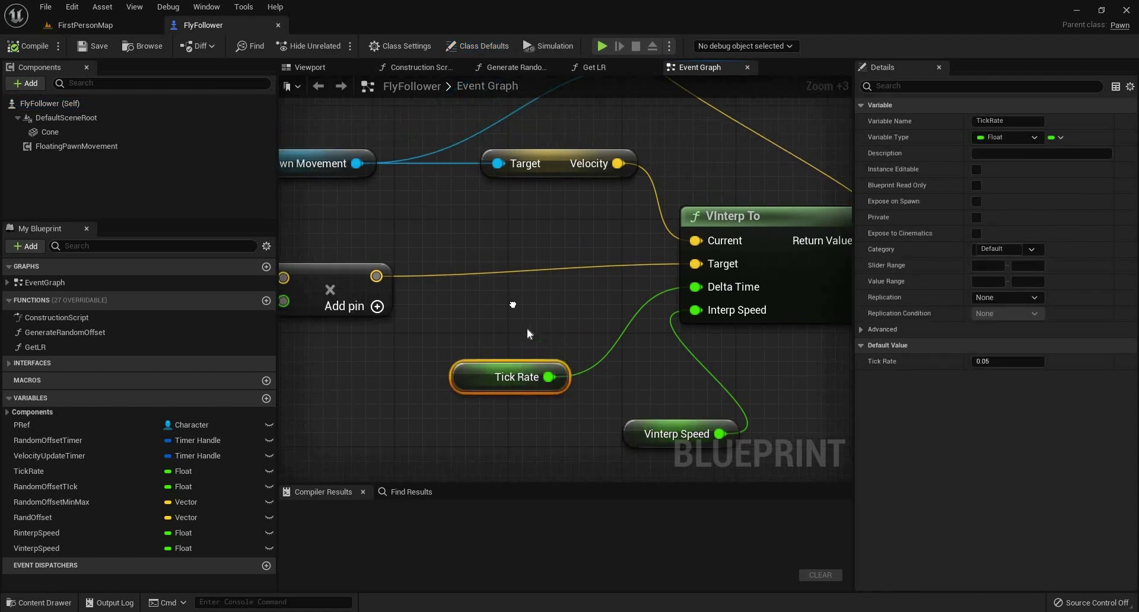
scroll(527, 329, "down", 4)
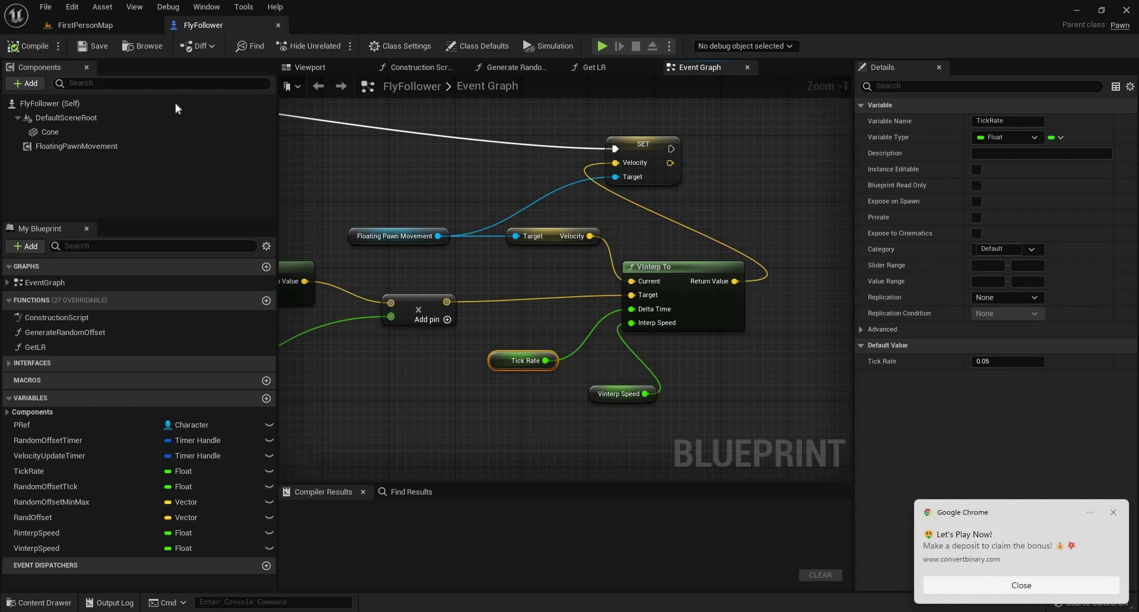
left_click(126, 27)
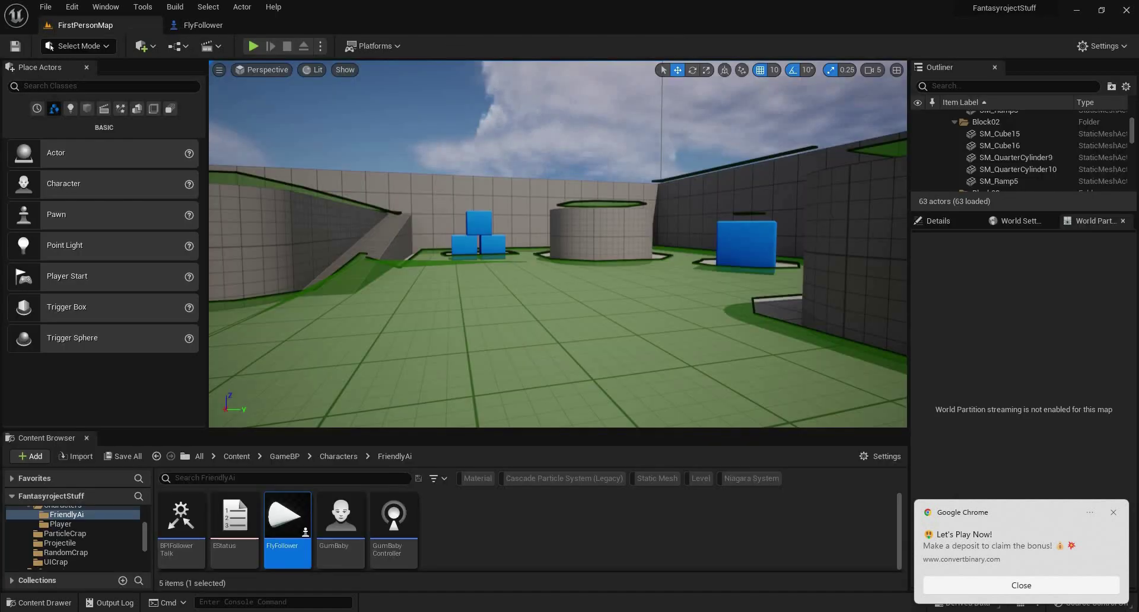
Play-test FirstPersonMap again, moving through the arena to watch the flying follower from above the blocks, and stop the session
right_click_drag(536, 217, 386, 222)
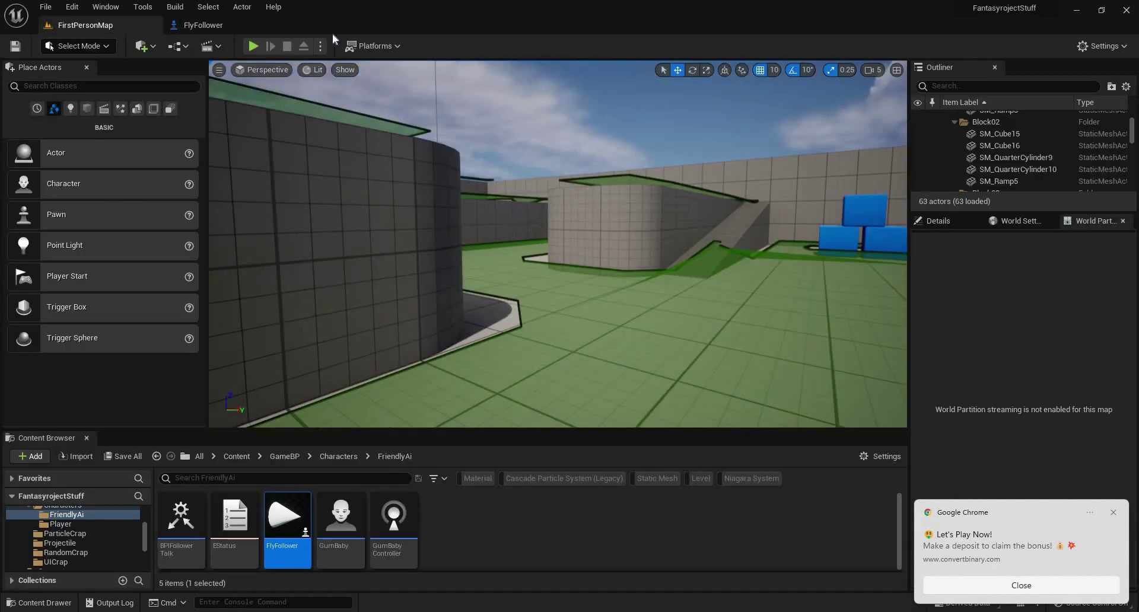
left_click(254, 46)
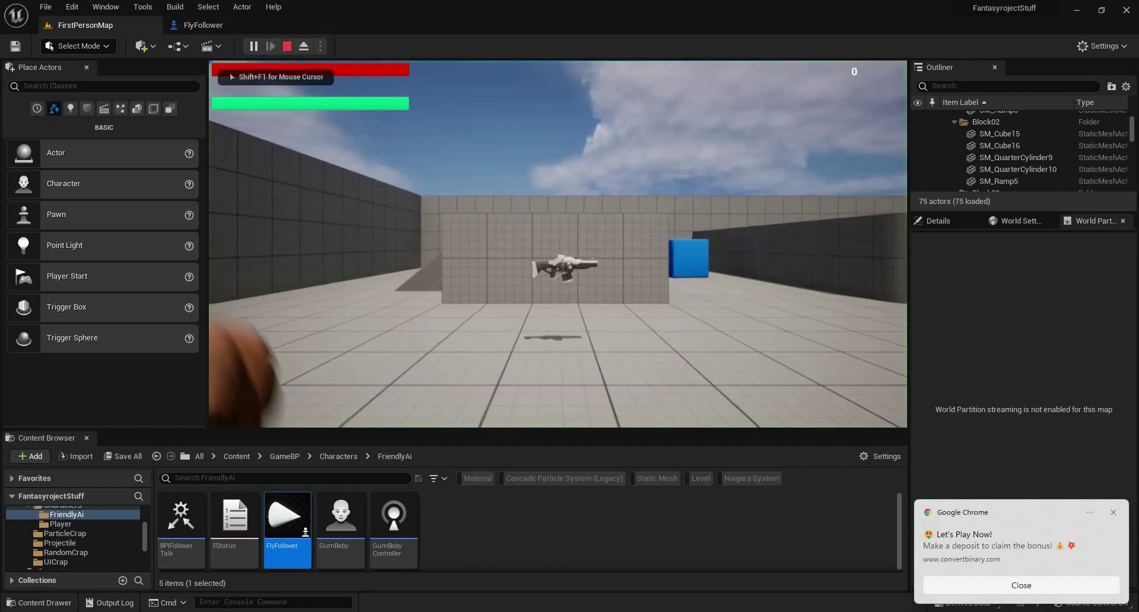
key("w")
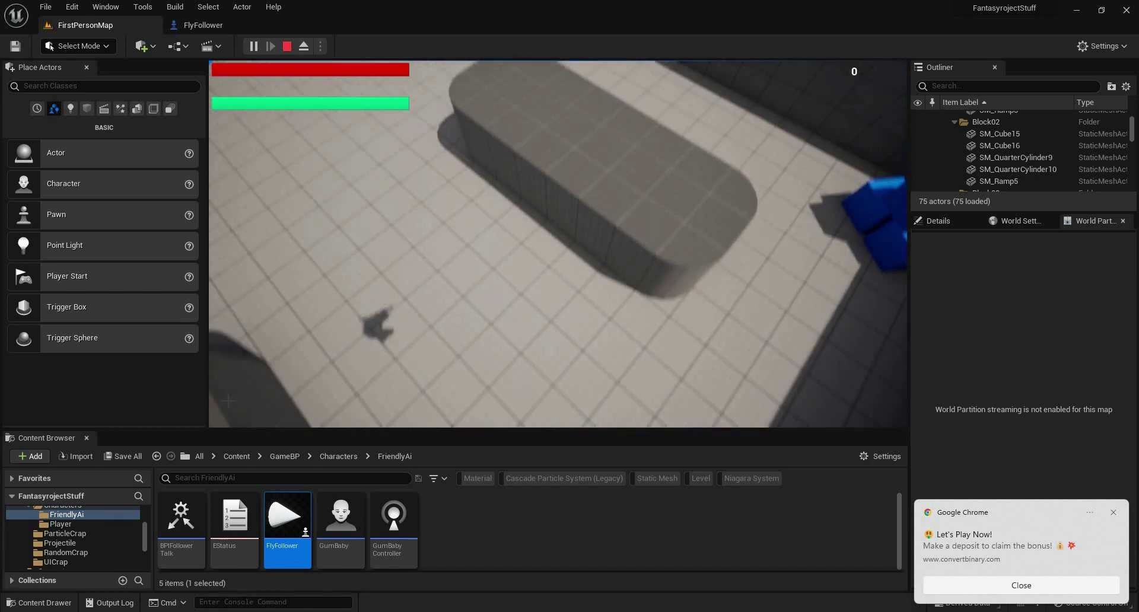
key("Escape")
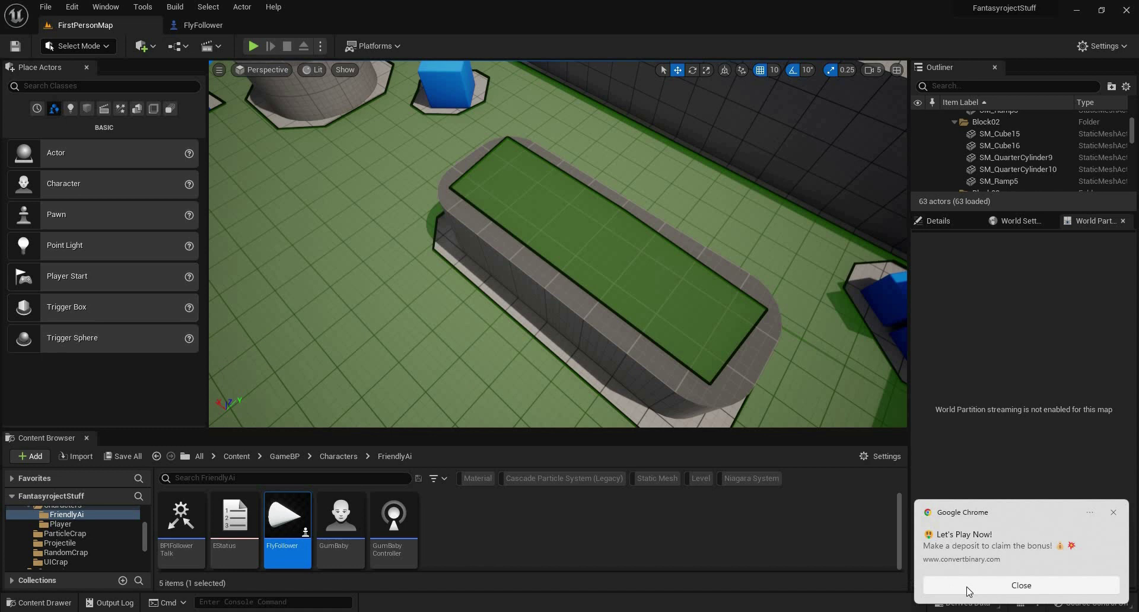
Dismiss the browser notification and look over the arena's ramps and blocks in the level
left_click(1012, 585)
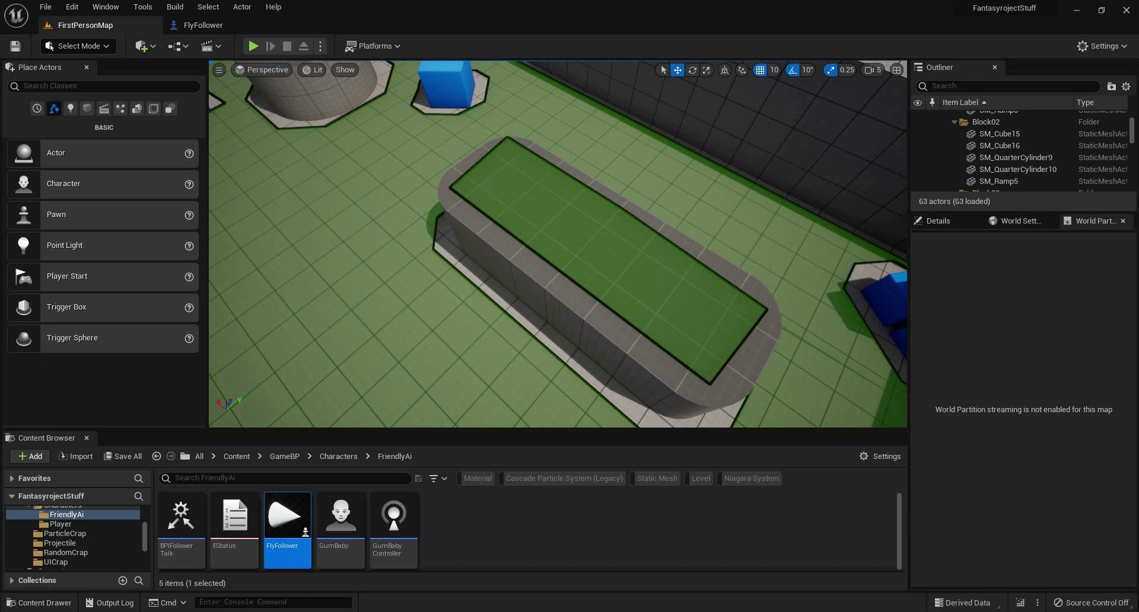
right_click_drag(558, 243, 558, 147)
key("w")
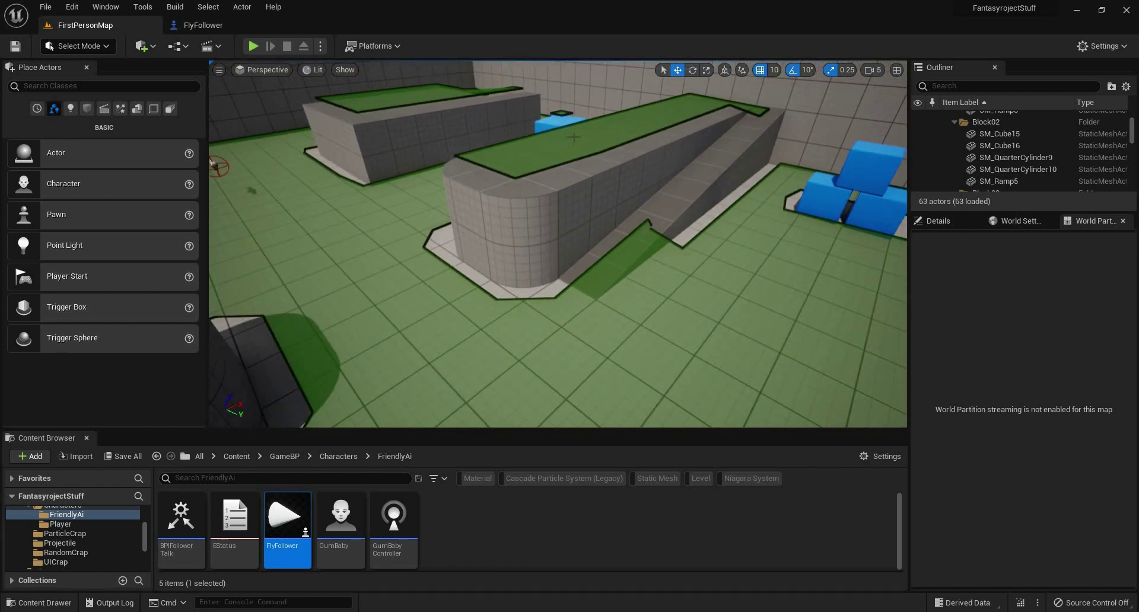